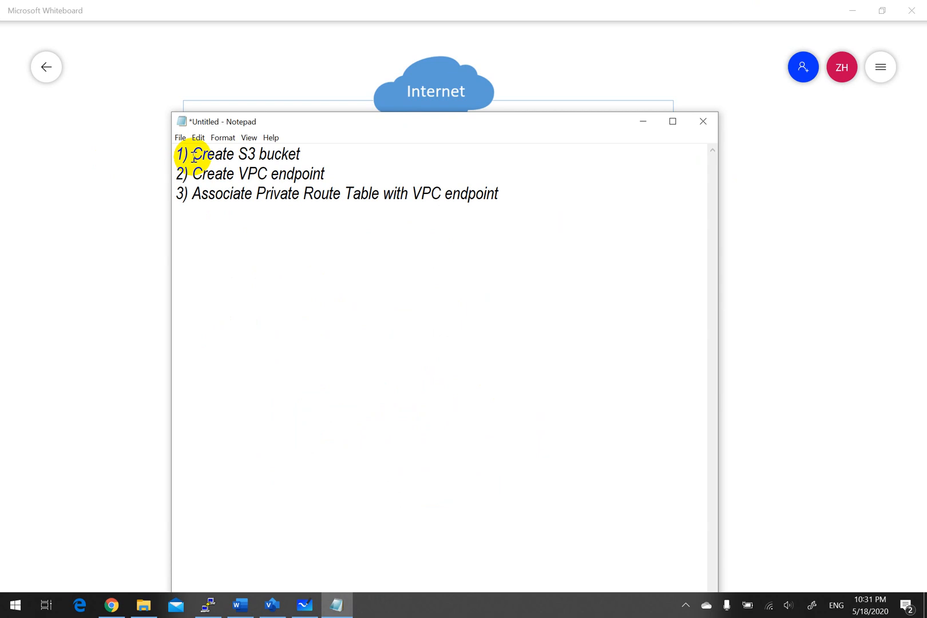
Step: Review the three planned tasks in the notes covering the S3 bucket, VPC endpoint and private route table association, and put the notes away
drag(193, 155, 299, 156)
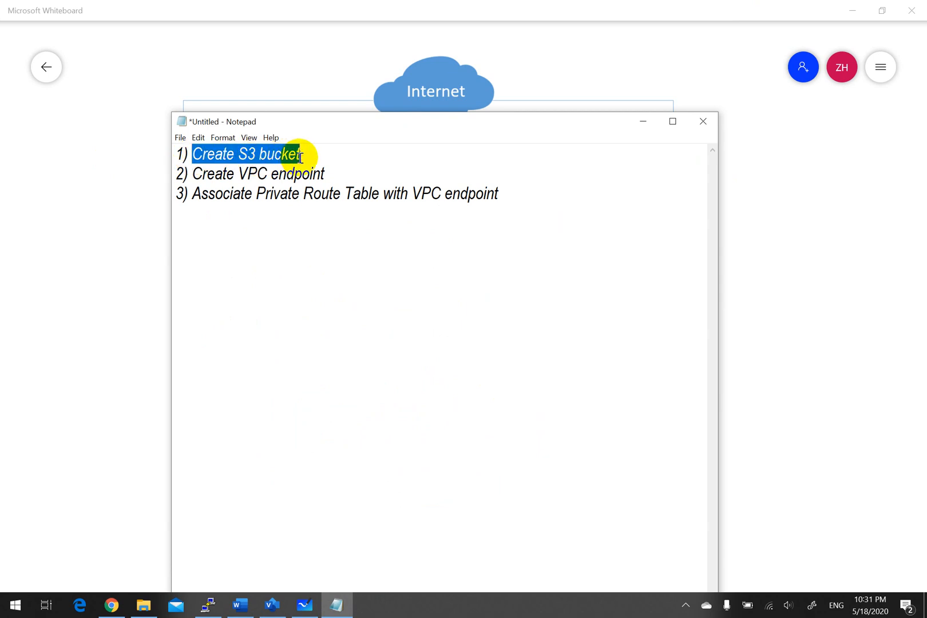
drag(194, 174, 339, 171)
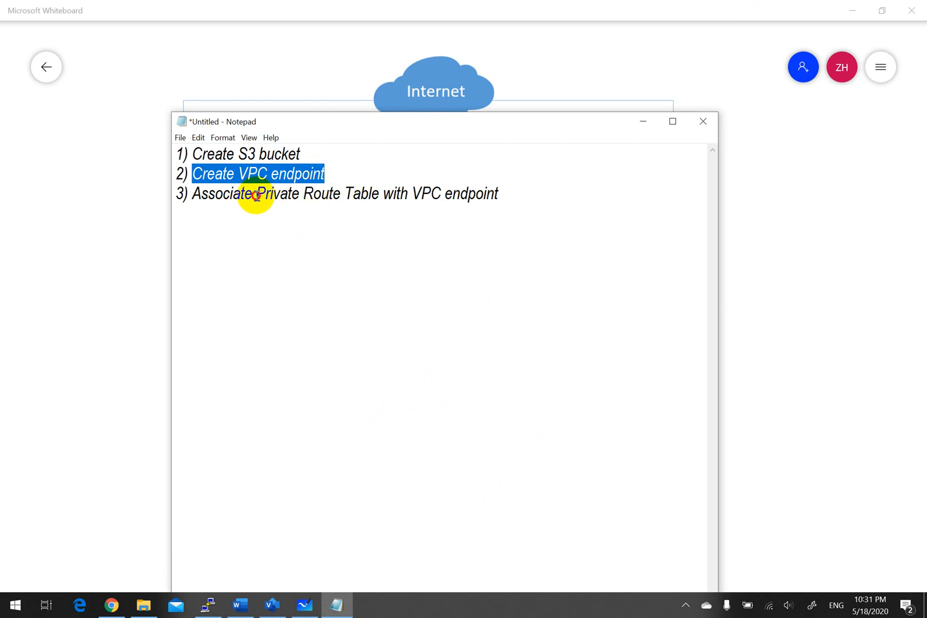
drag(256, 195, 340, 195)
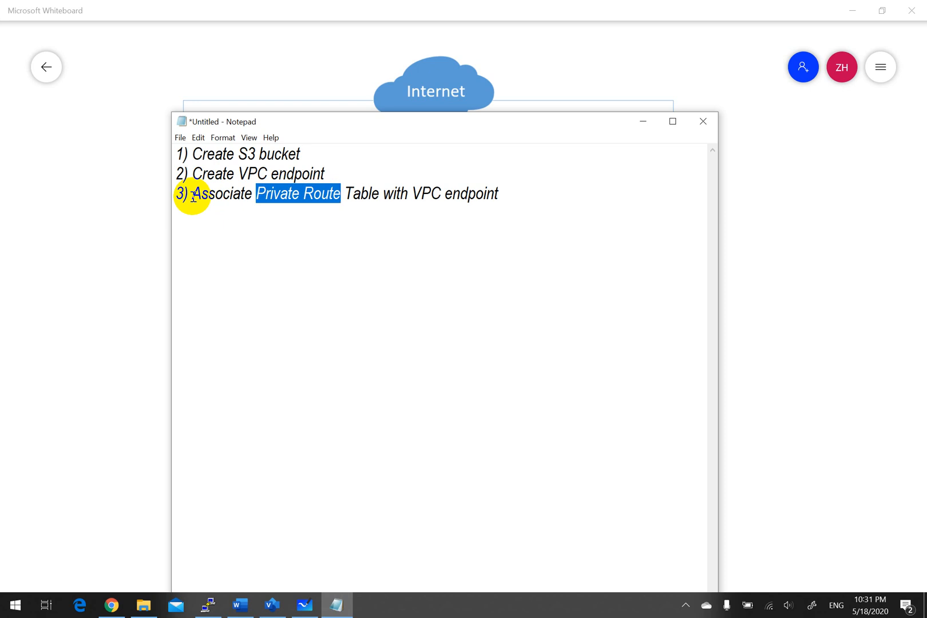
drag(192, 196, 377, 190)
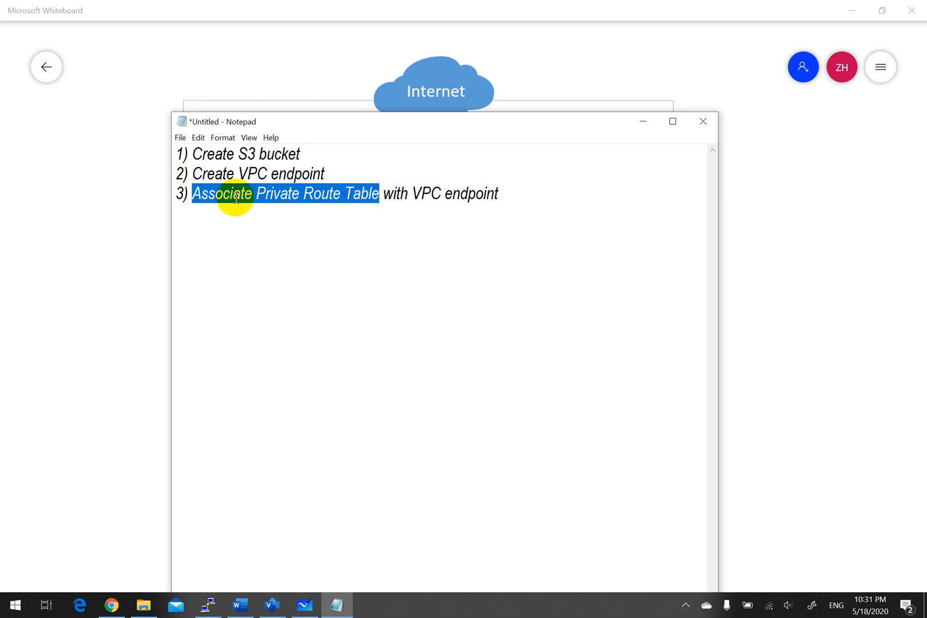
drag(247, 174, 312, 177)
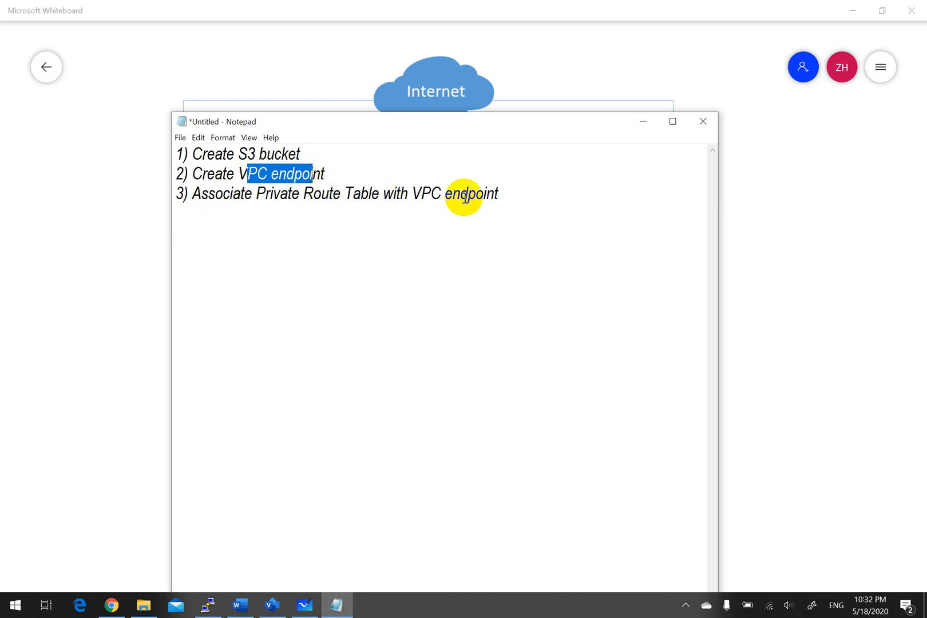
click(644, 124)
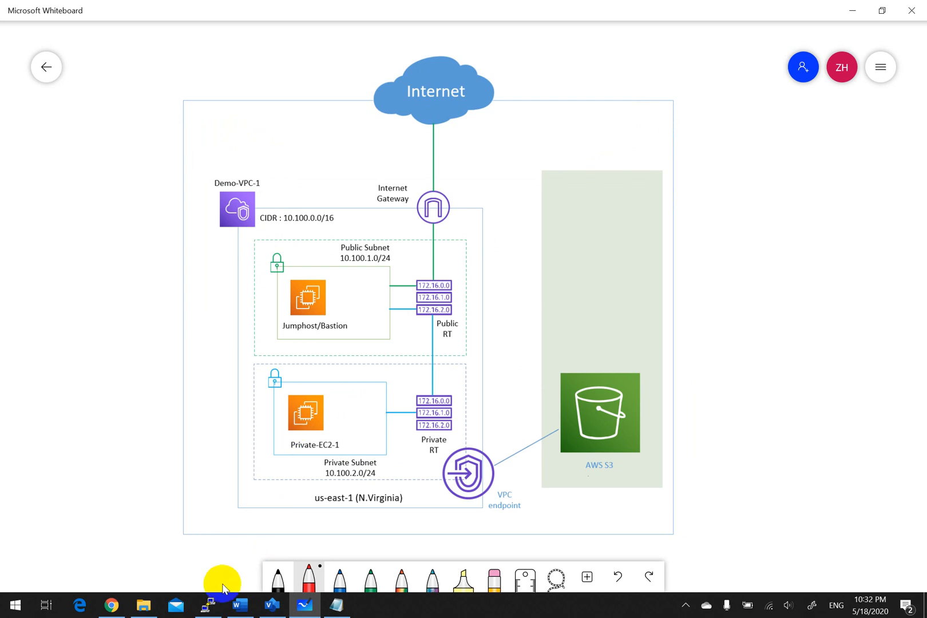
Step: Switch to the AWS Management Console in Chrome and set the region to US East (N. Virginia) us-east-1
click(112, 604)
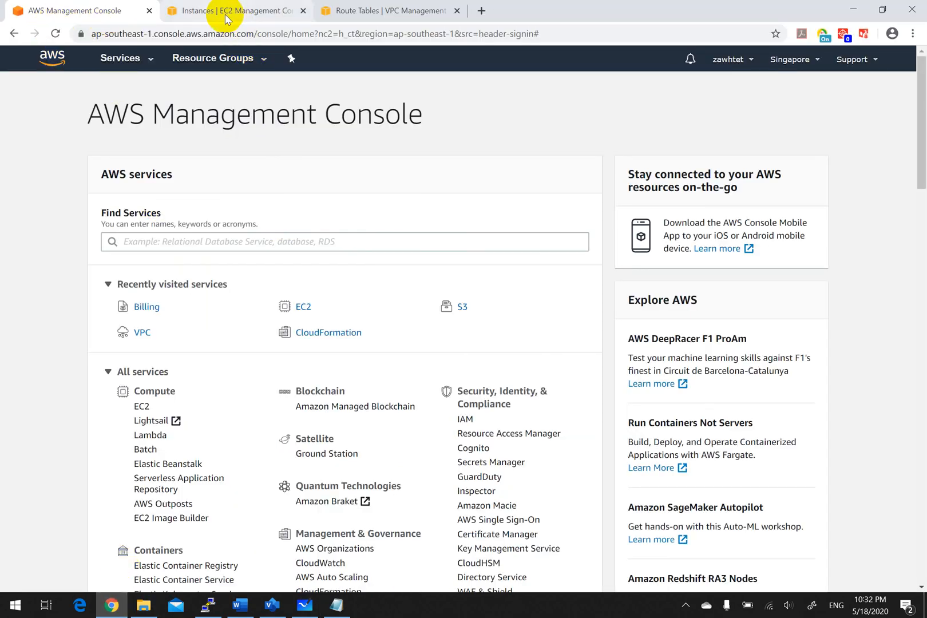
click(811, 61)
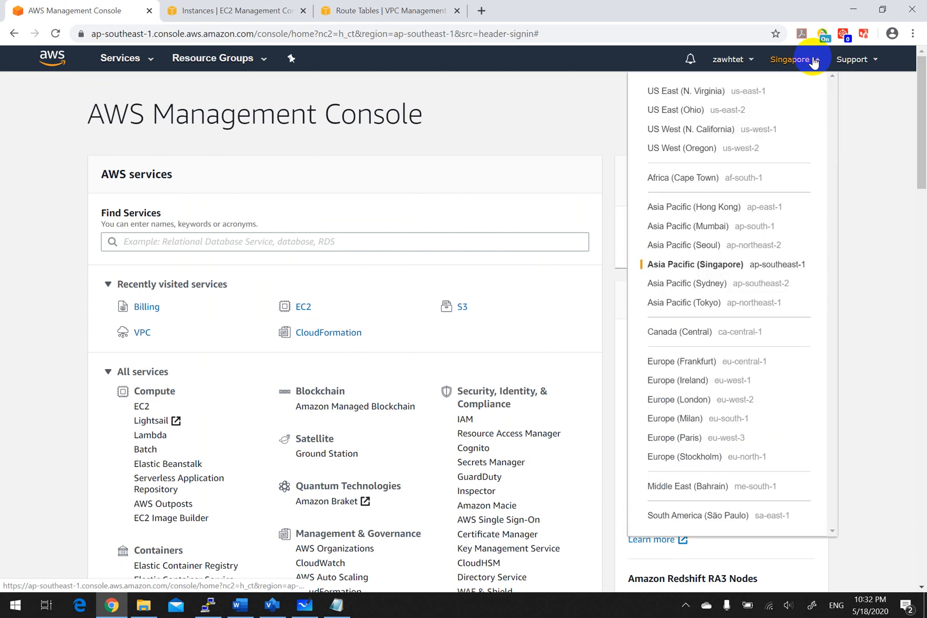
click(728, 93)
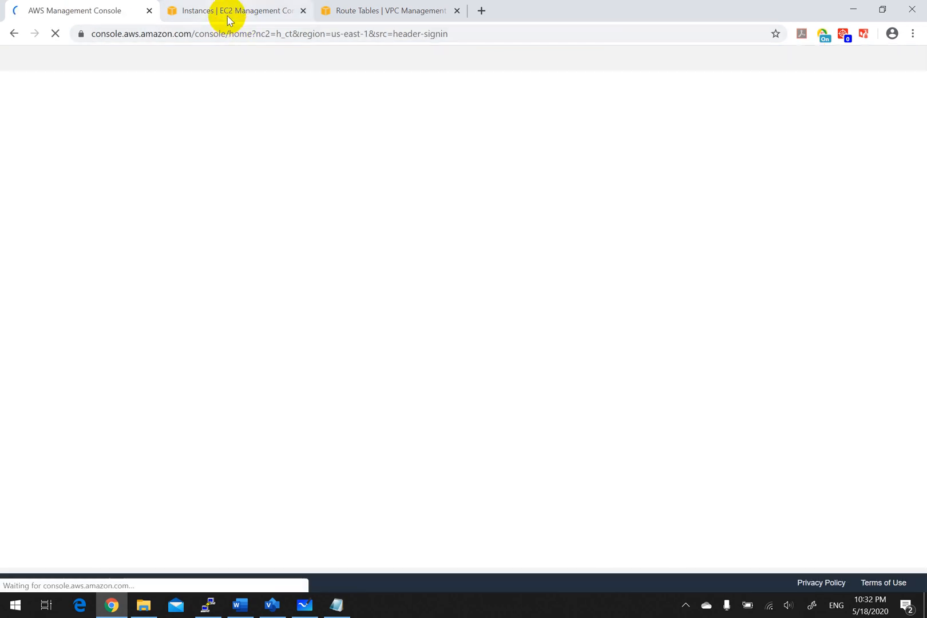
Step: Check the running EC2 instances and the VPC route tables on their already open console pages
click(232, 13)
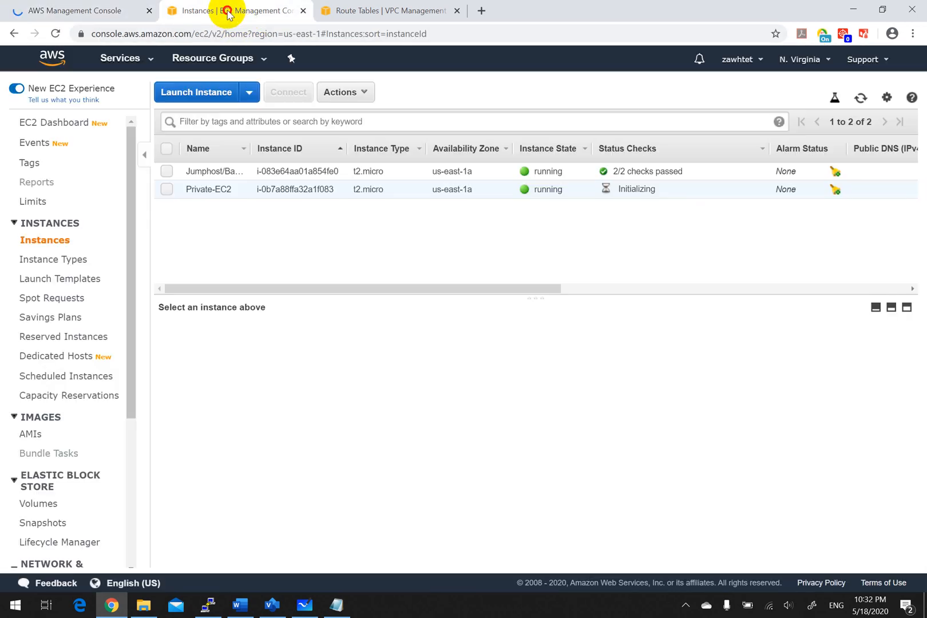
click(367, 10)
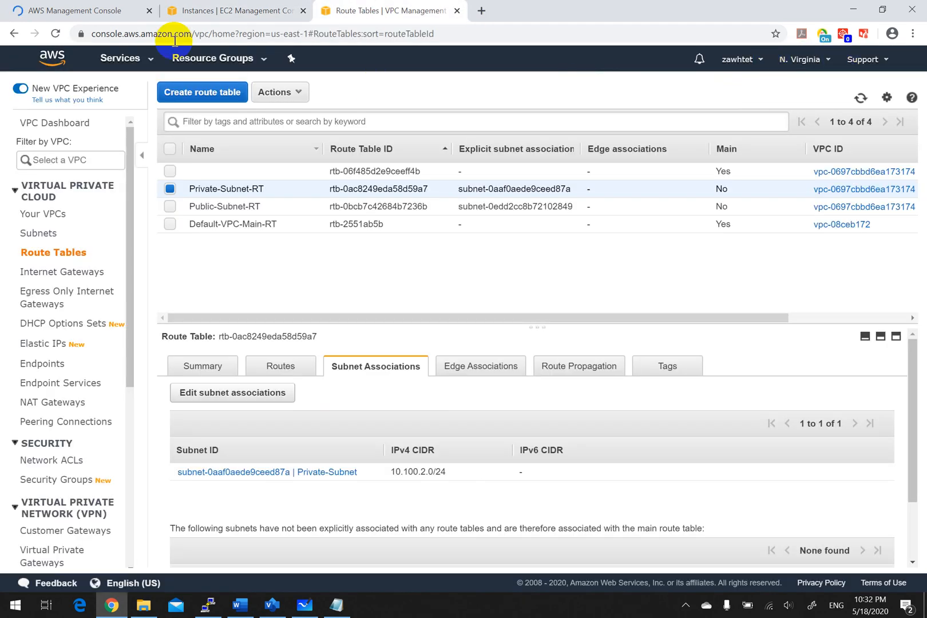
click(217, 15)
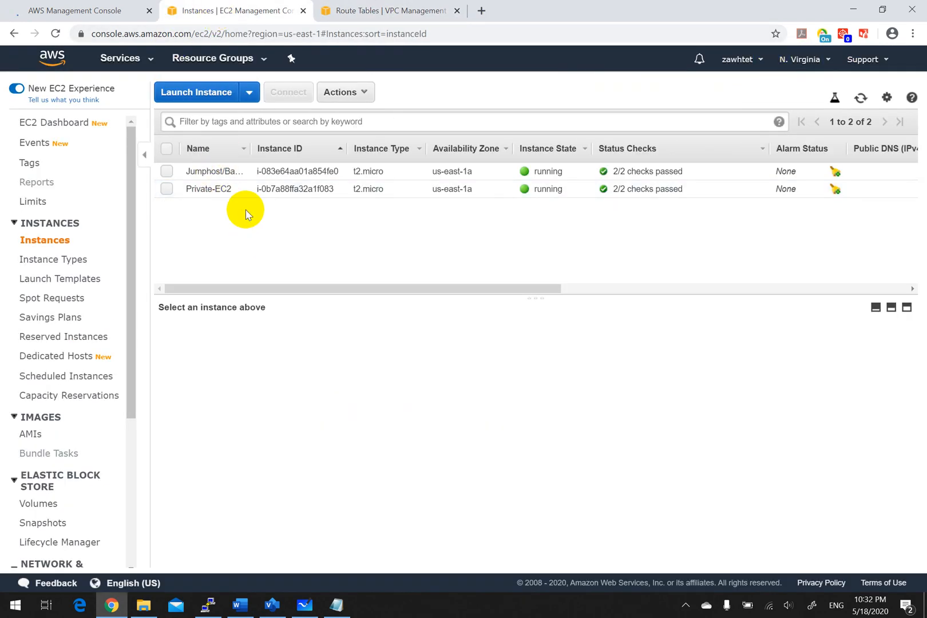
Step: Open the S3 service from the AWS console home page in a separate browser tab
click(49, 9)
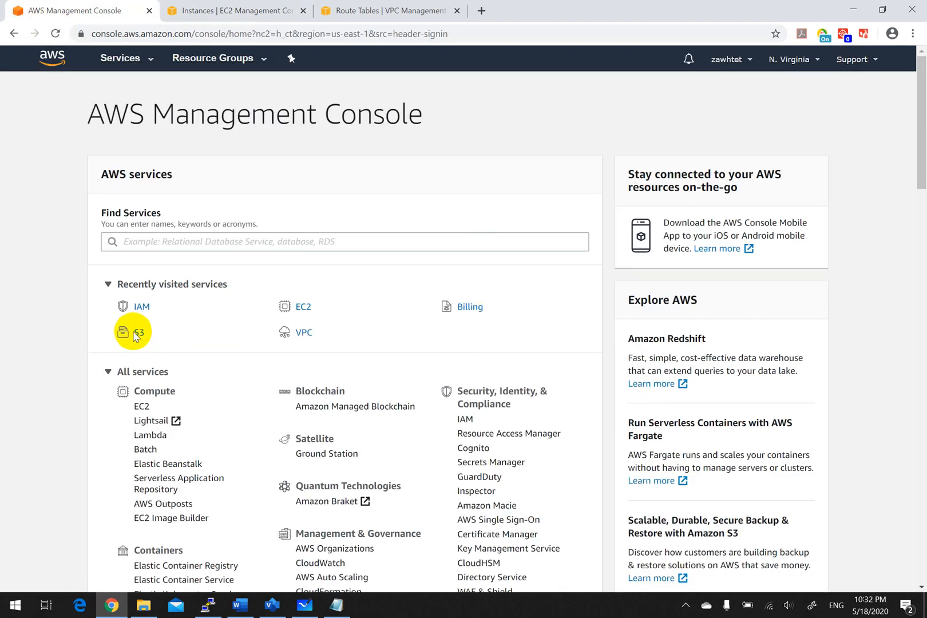
right_click(141, 337)
click(163, 339)
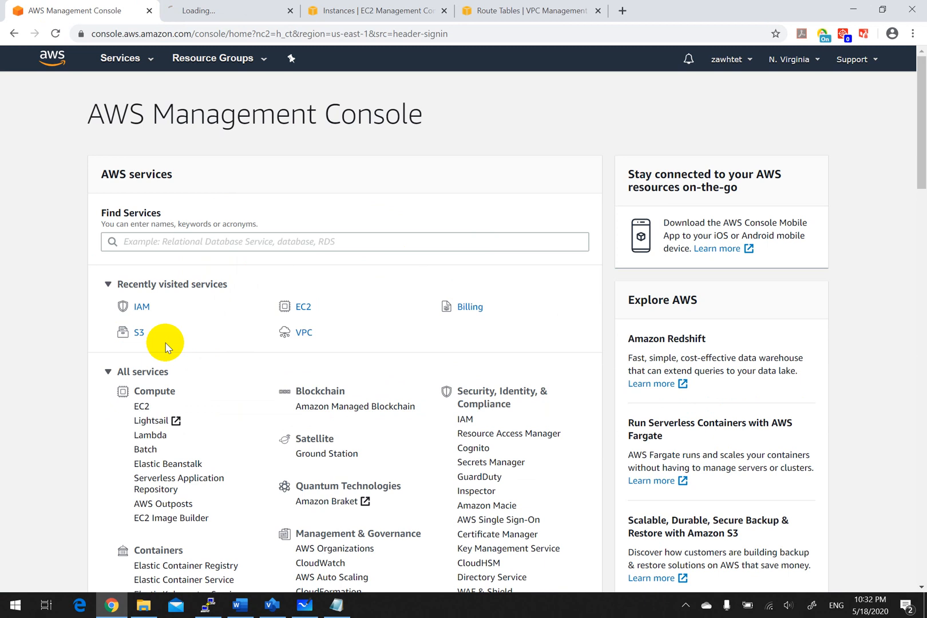
click(224, 12)
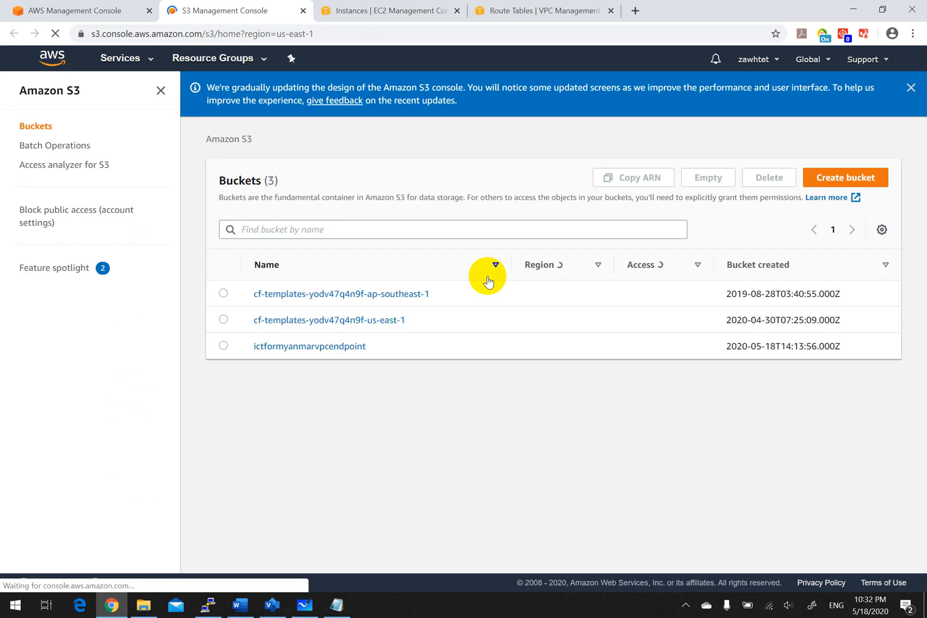
Step: Create an S3 bucket named tutorialforvpcendpoint in US East (N. Virginia), keeping all public access blocked
click(838, 180)
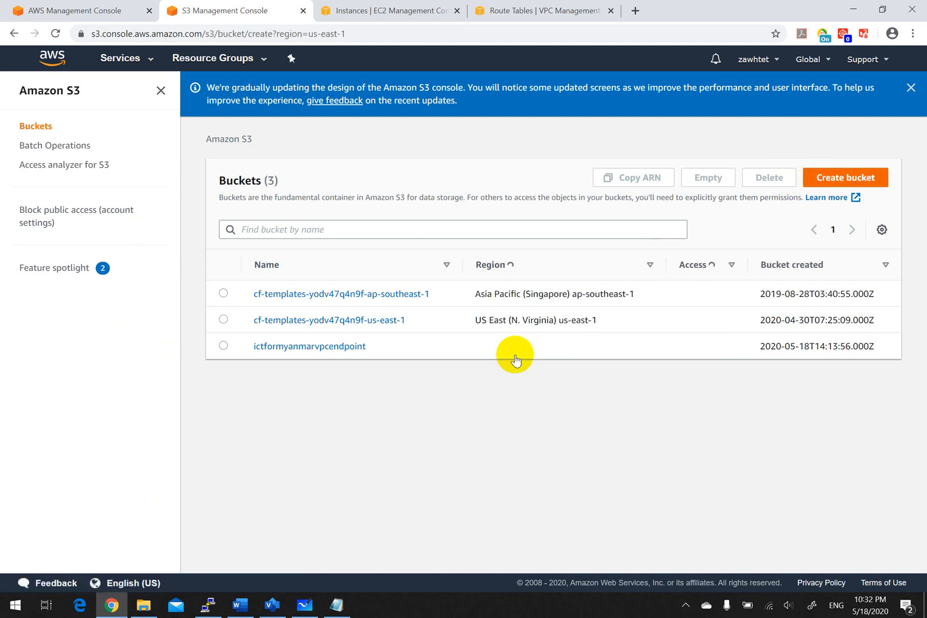
click(829, 175)
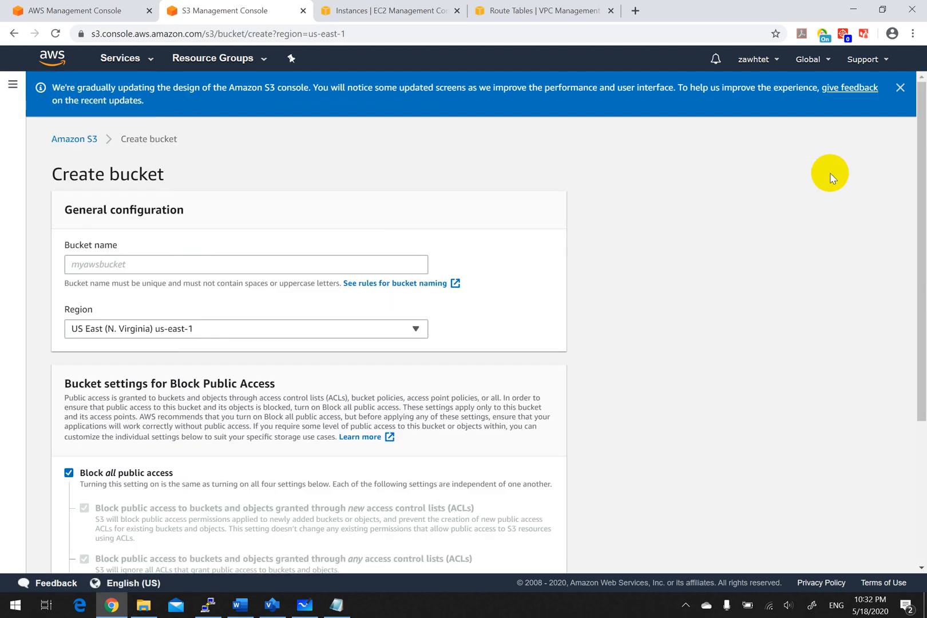
click(148, 265)
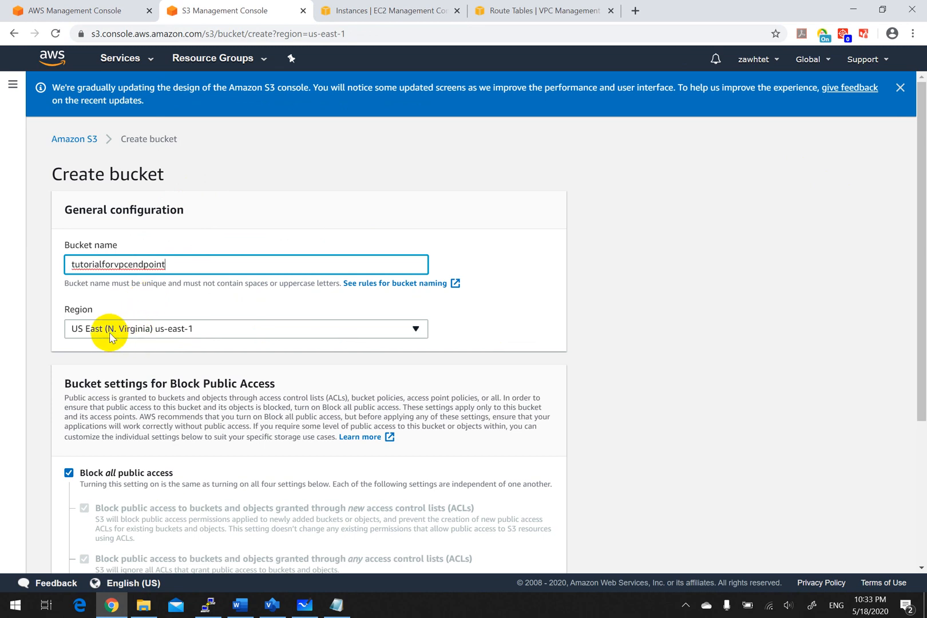
scroll(279, 424, down, 3)
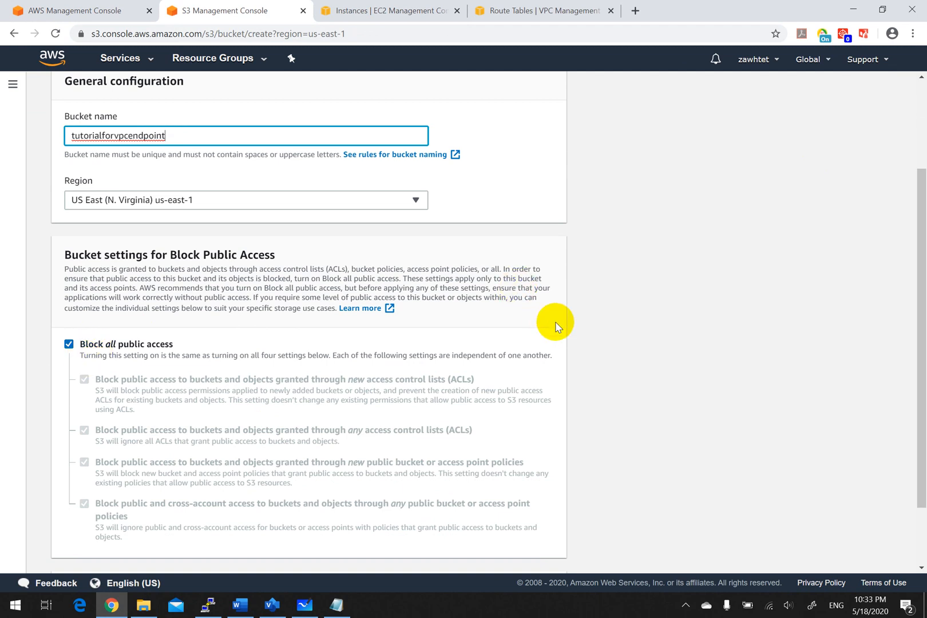
scroll(555, 326, down, 2)
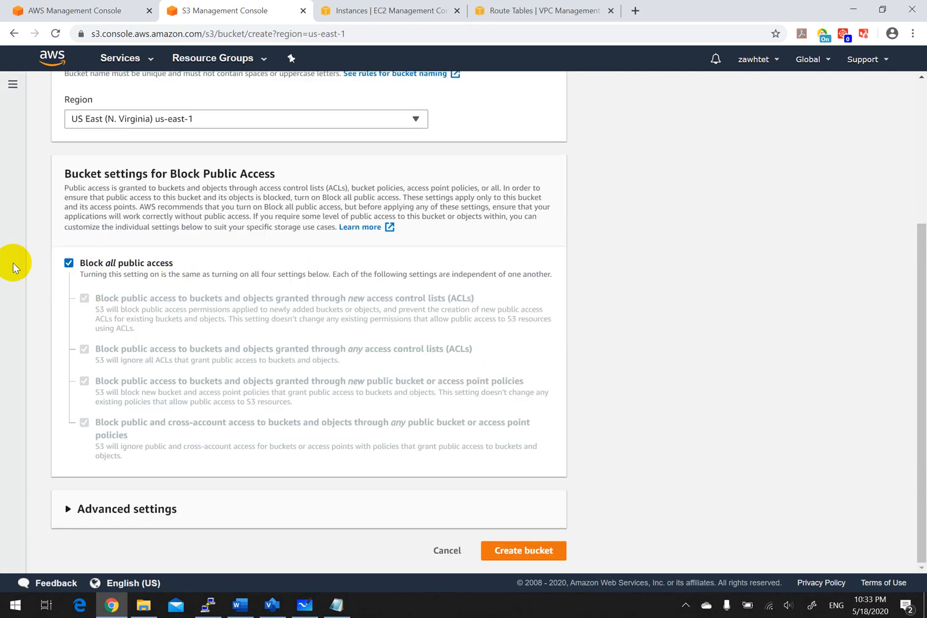
click(514, 552)
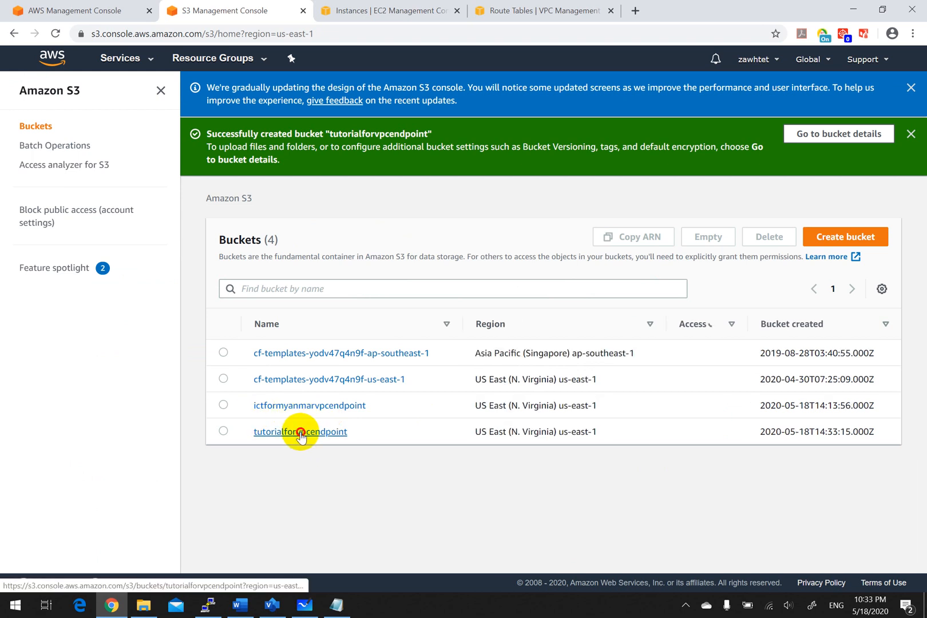
Step: Open the tutorialforvpcendpoint bucket and add VPC Endpoint.jpg from the Desktop to a new upload
click(301, 433)
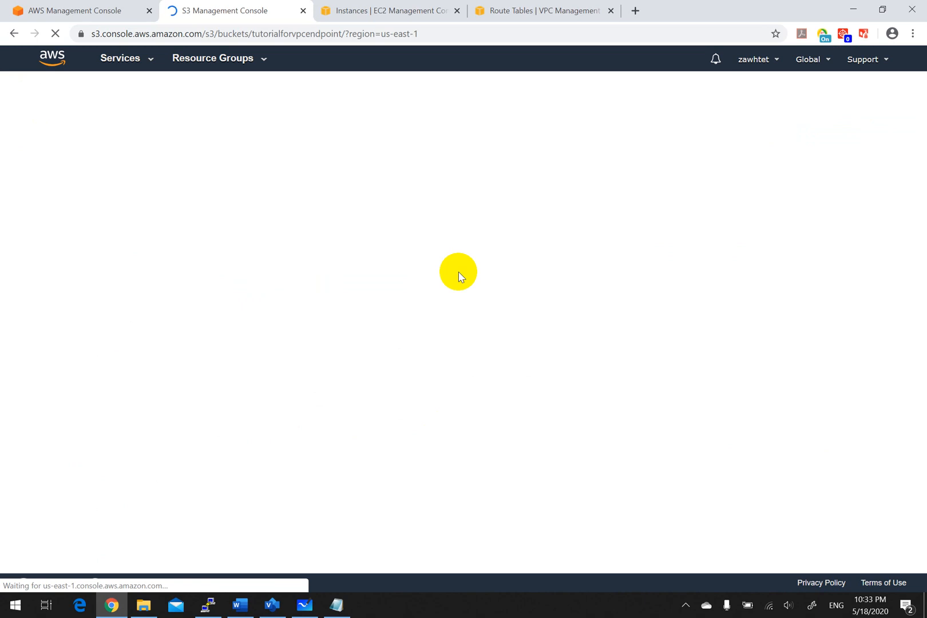
click(75, 257)
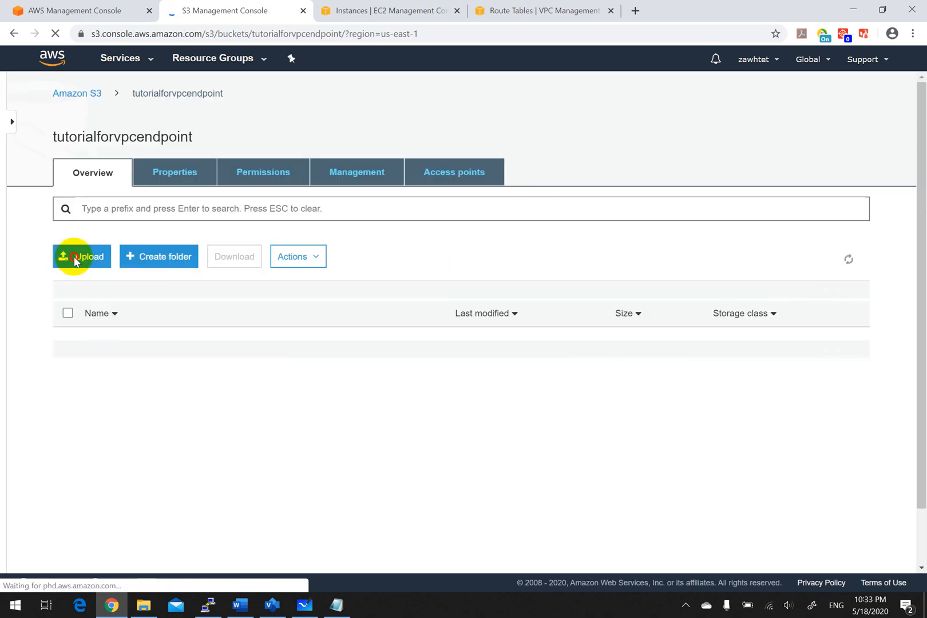
scroll(305, 342, down, 3)
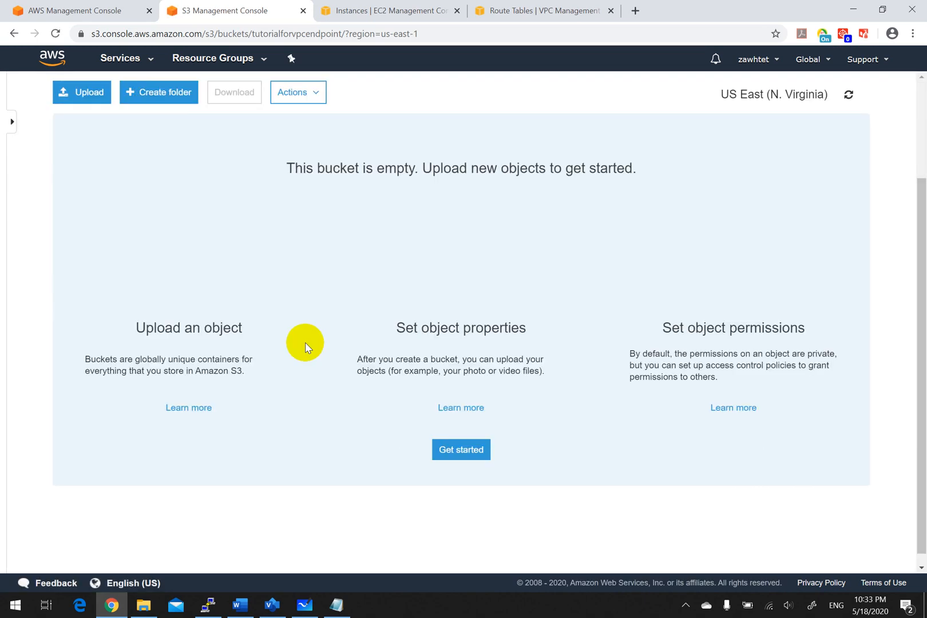
click(81, 102)
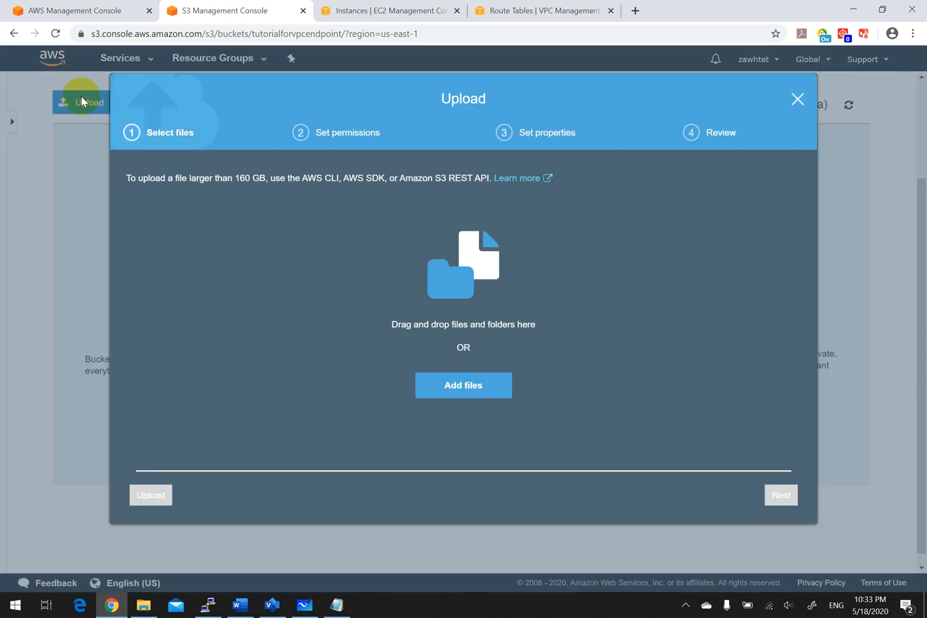
click(449, 385)
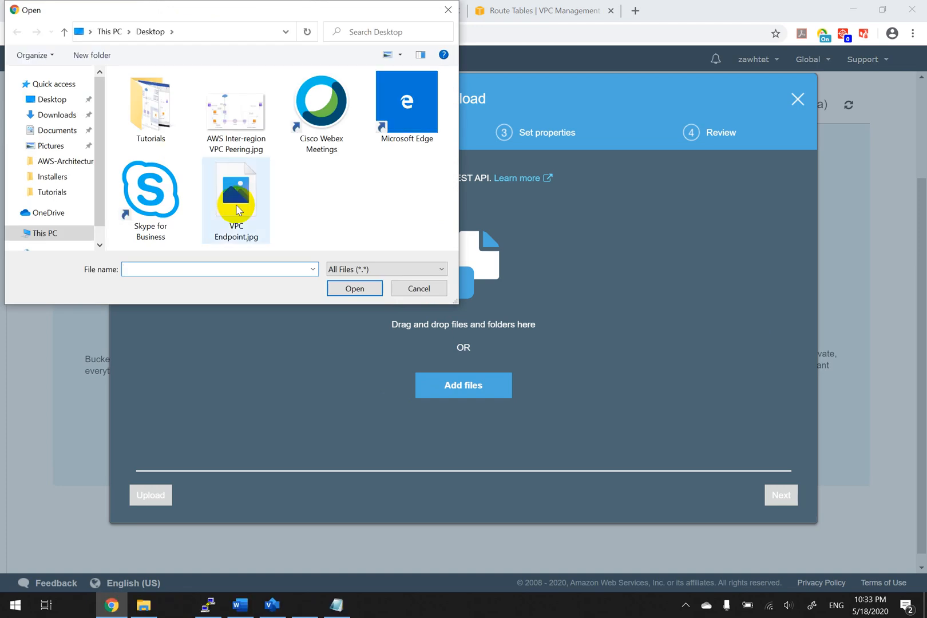
click(211, 105)
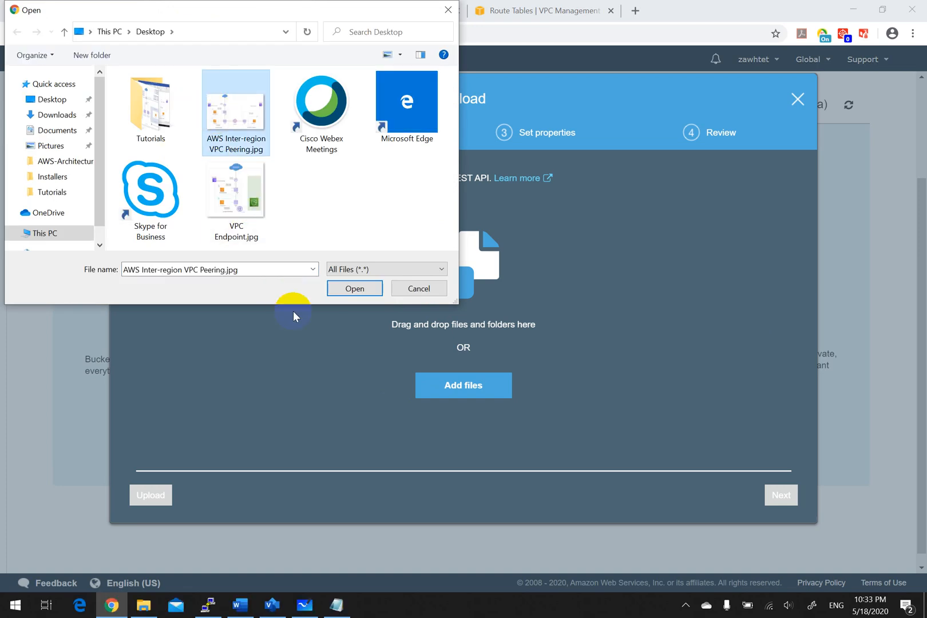
click(238, 192)
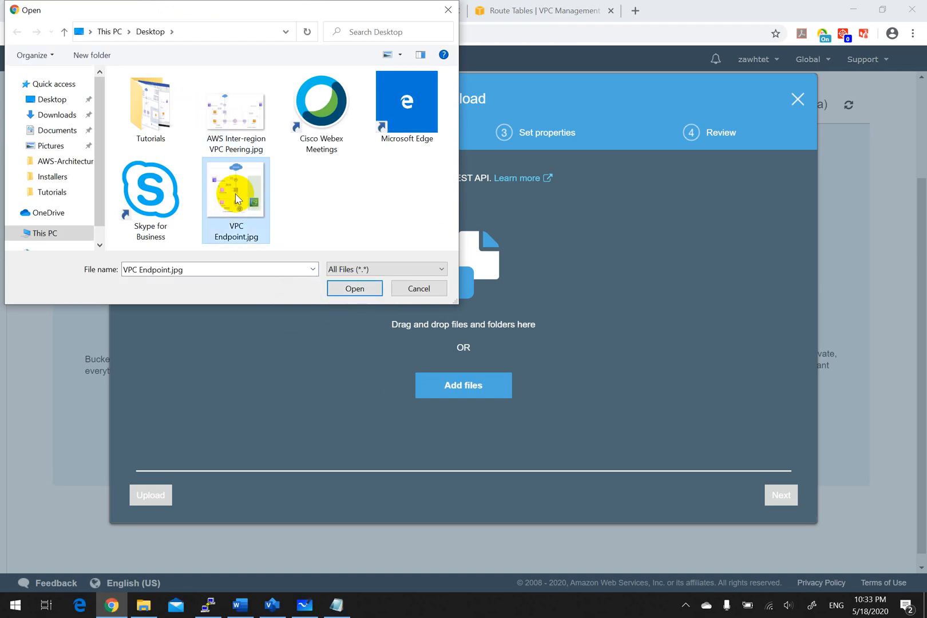
click(351, 288)
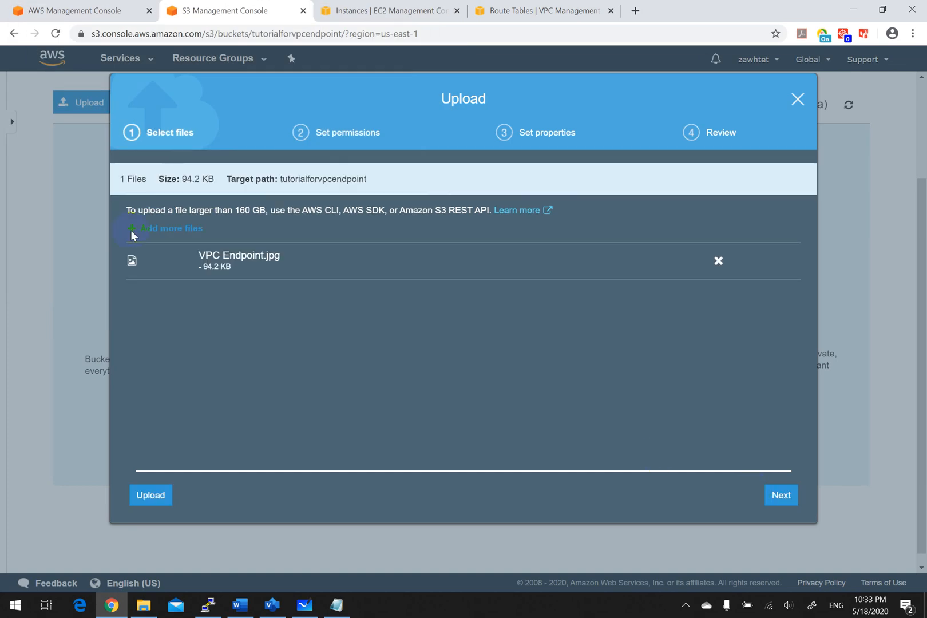
Step: Upload the selected file with the default permissions and Standard storage class, and refresh the bucket's object list
click(787, 497)
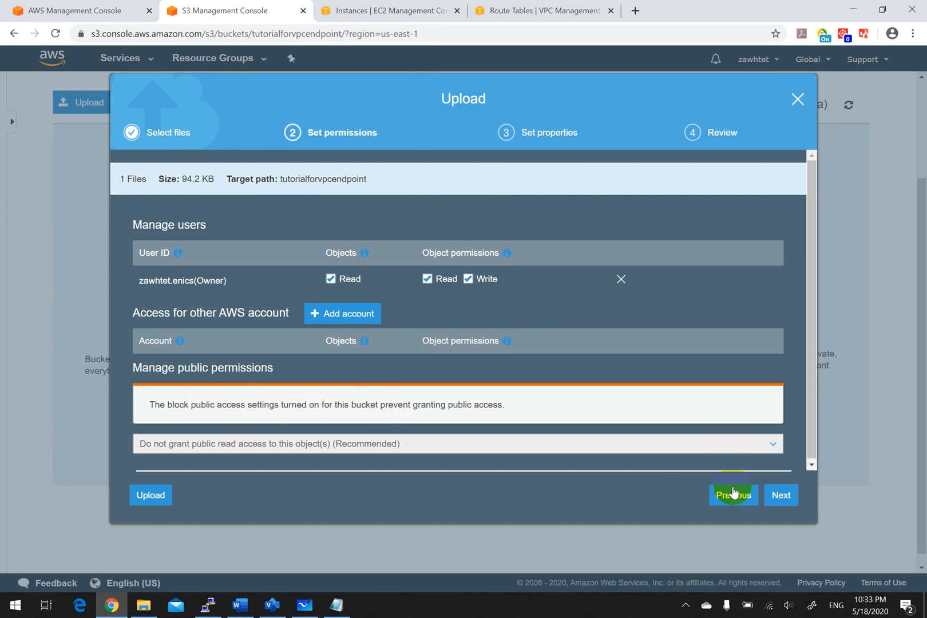
click(781, 496)
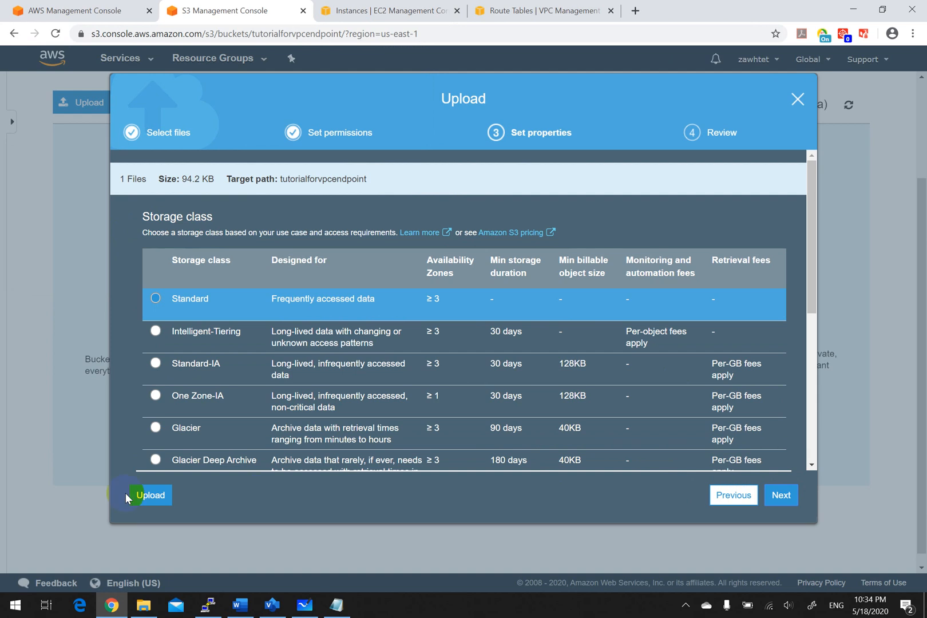
click(151, 496)
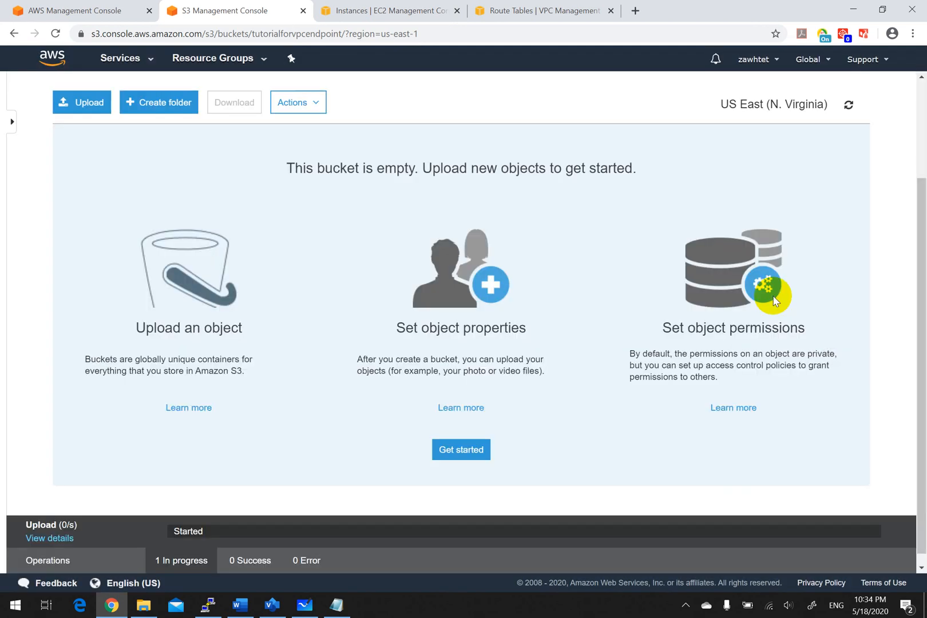
click(848, 102)
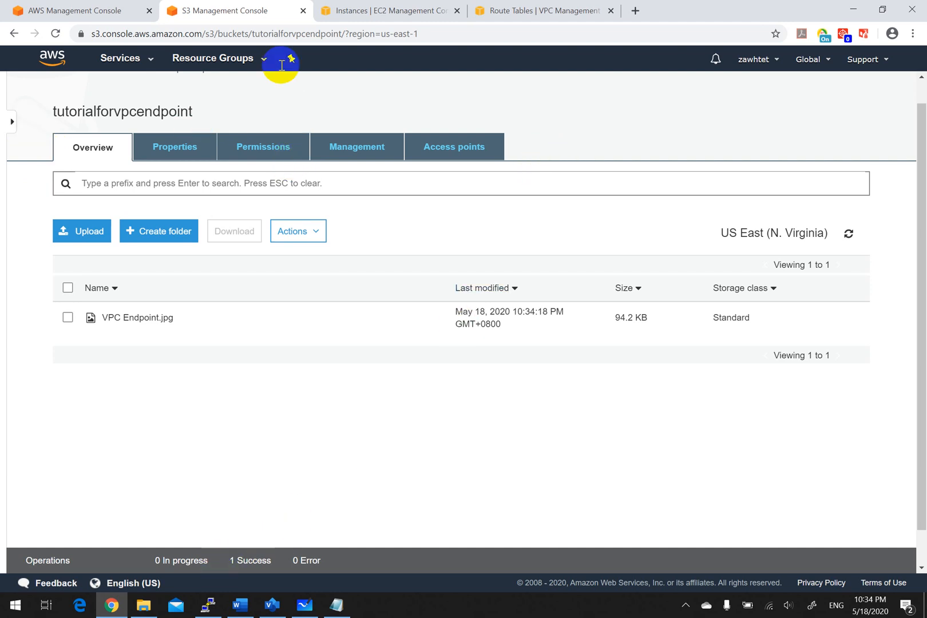
Step: Go to the EC2 Instances page and switch to the open PuTTY terminal of the private instance
click(361, 12)
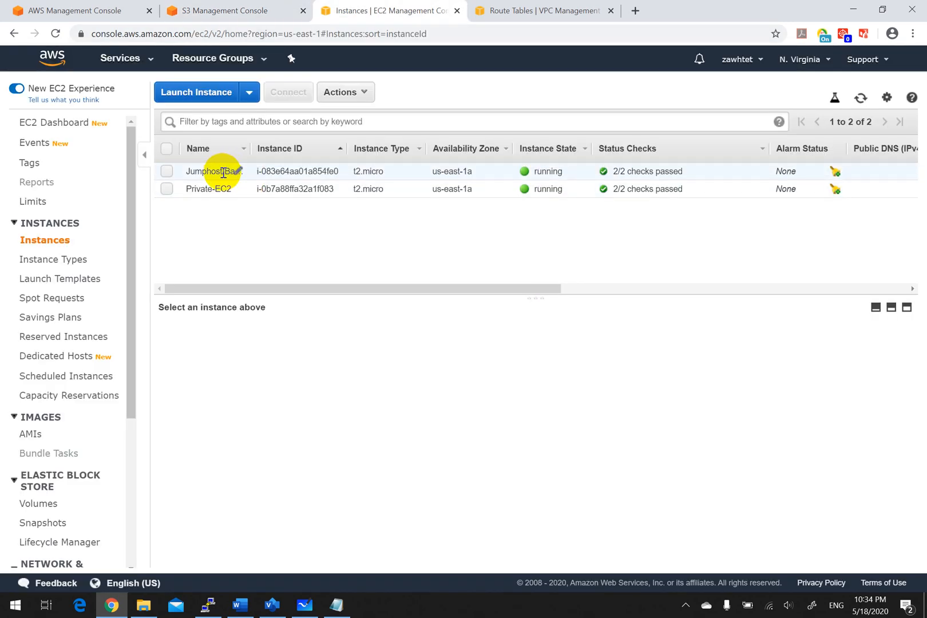
click(207, 604)
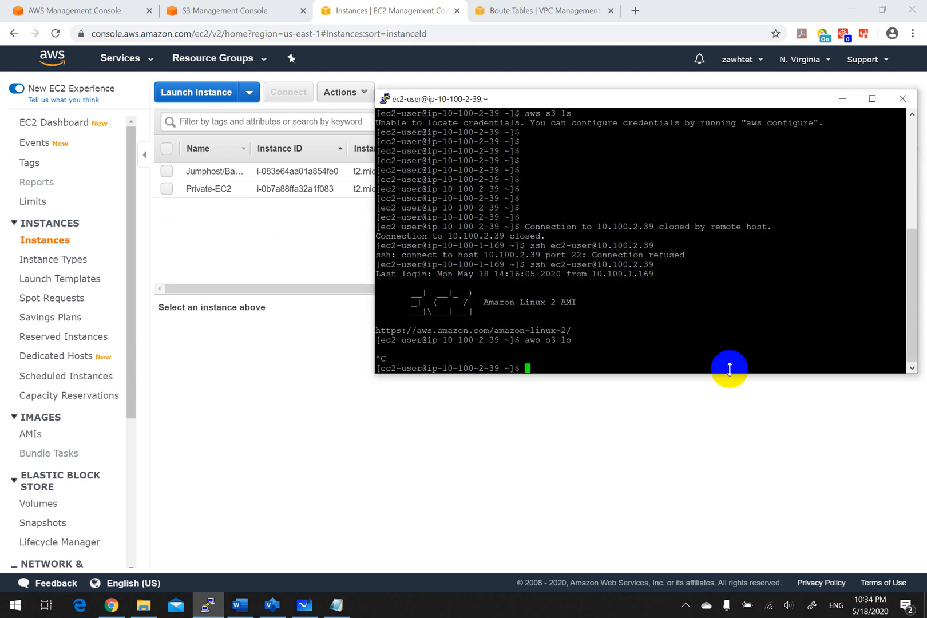
key(Return)
key(Return)
key(Return)
key(Return)
key(Return)
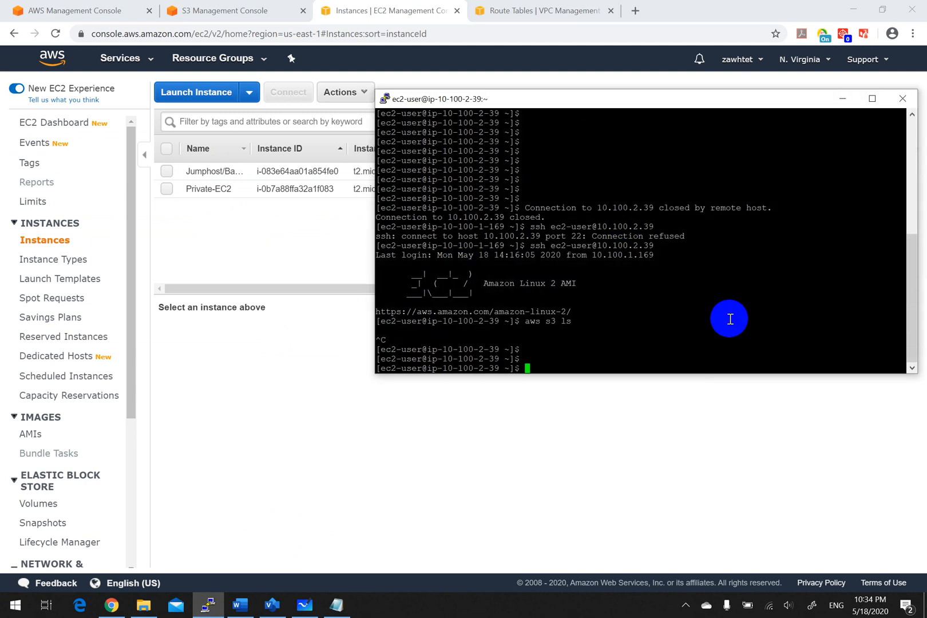
Step: Start a new PuTTY session configuration from the terminal window and close the old private instance session
right_click(686, 107)
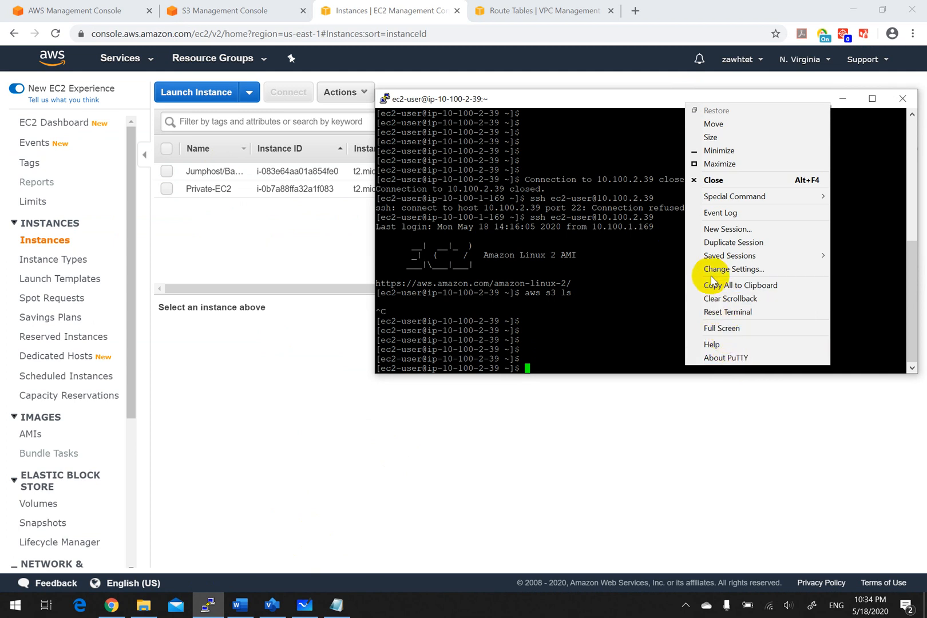
click(716, 244)
click(842, 102)
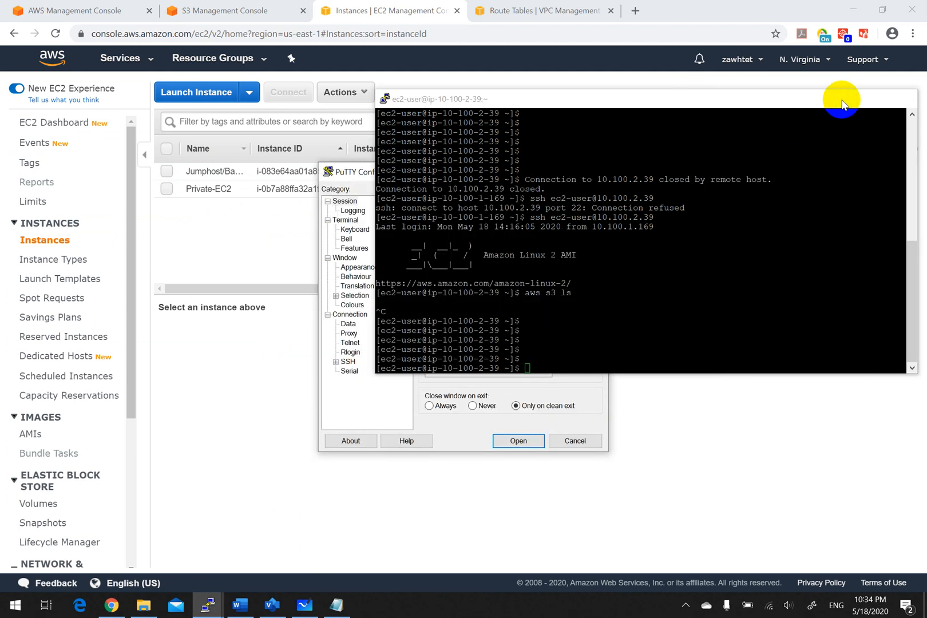
click(215, 607)
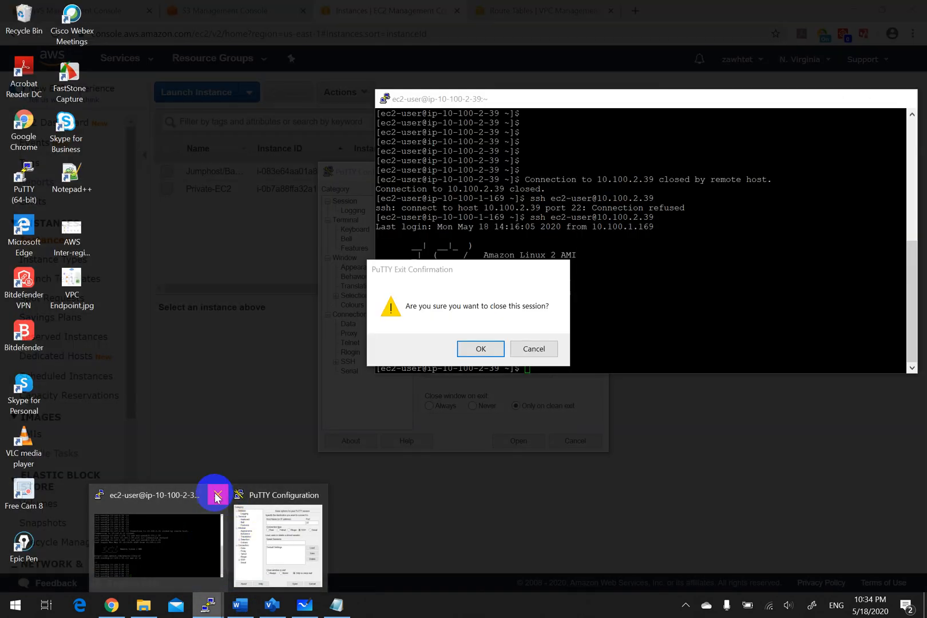
click(234, 546)
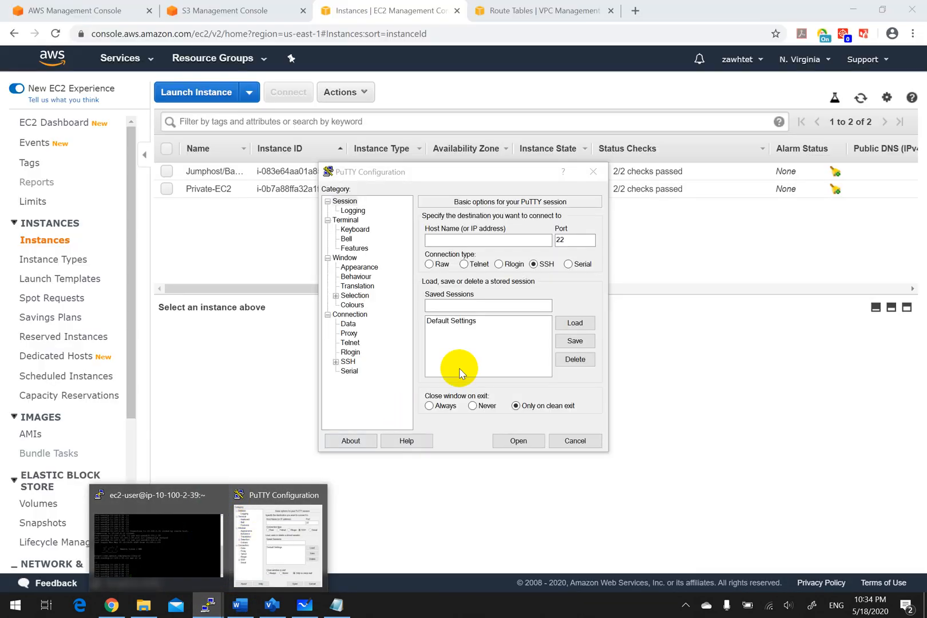
click(169, 525)
click(475, 346)
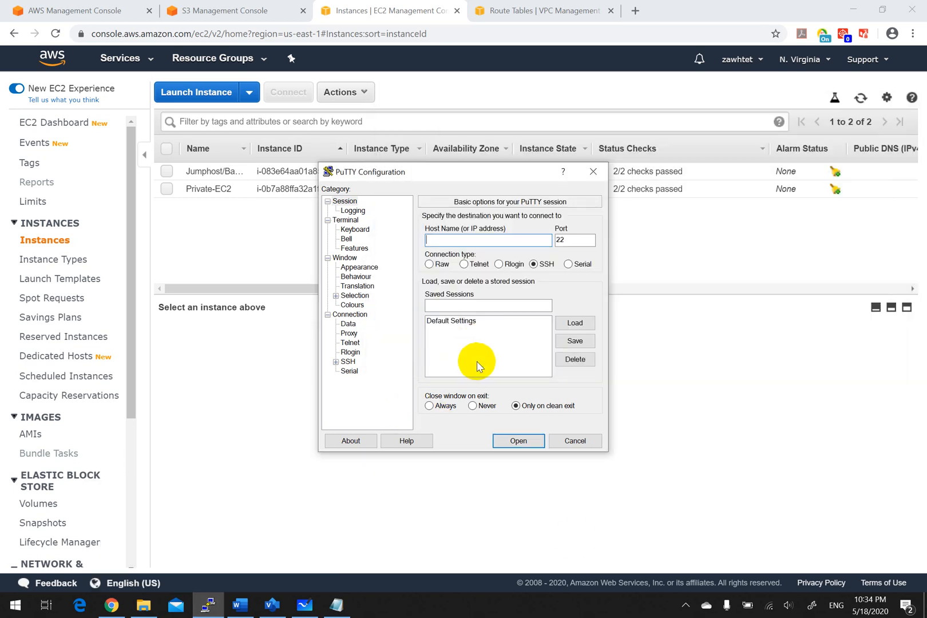
click(220, 231)
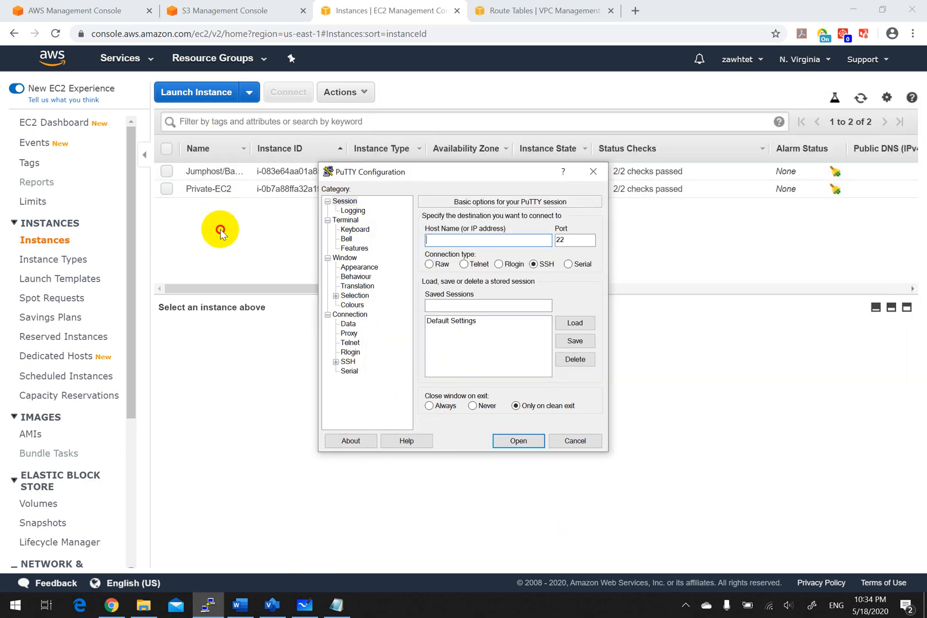
click(211, 171)
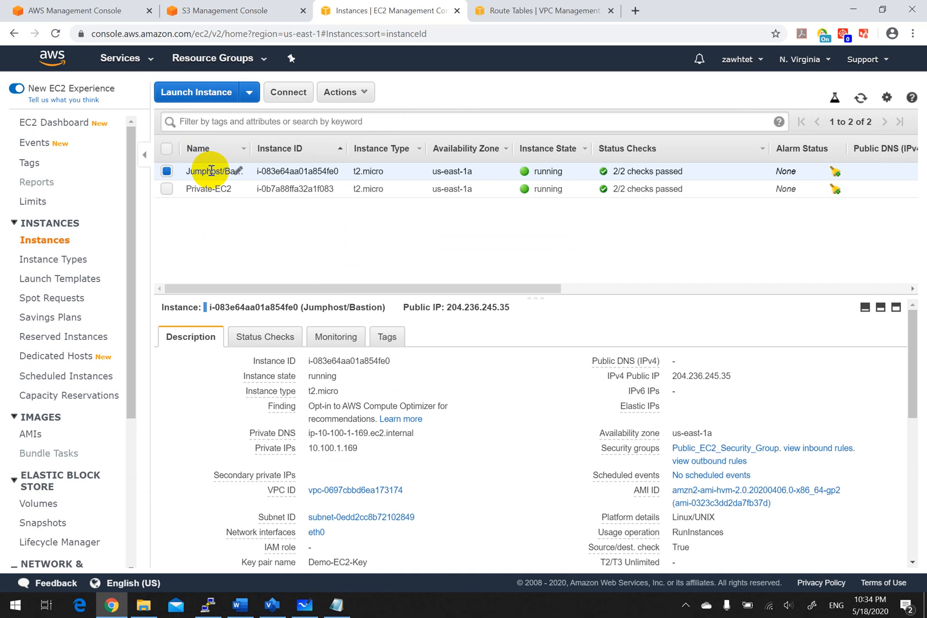
click(299, 89)
drag(424, 396, 529, 393)
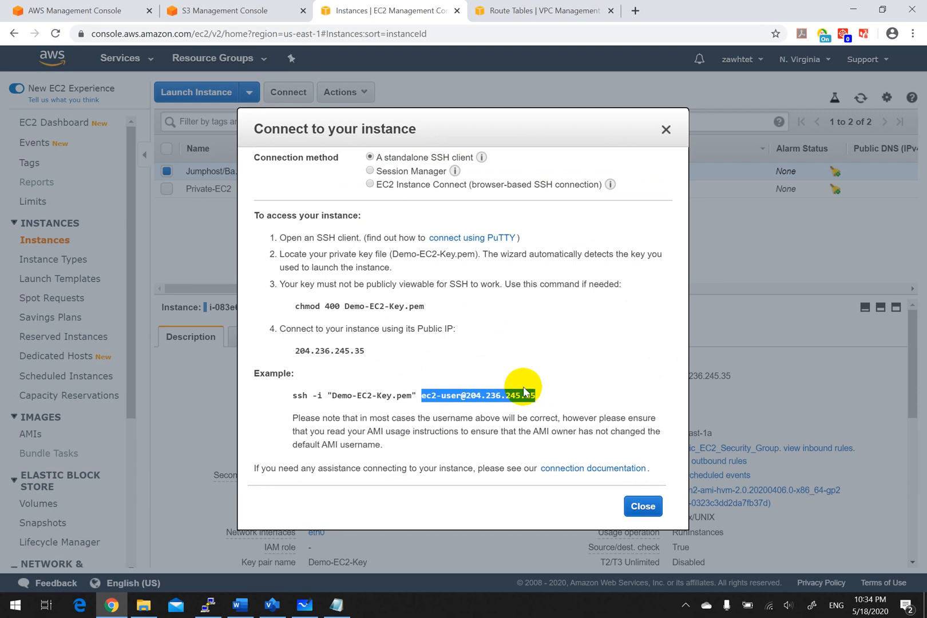
Step: Check the key loaded in Pageant, and close the key list and the bastion's connection instructions
click(687, 604)
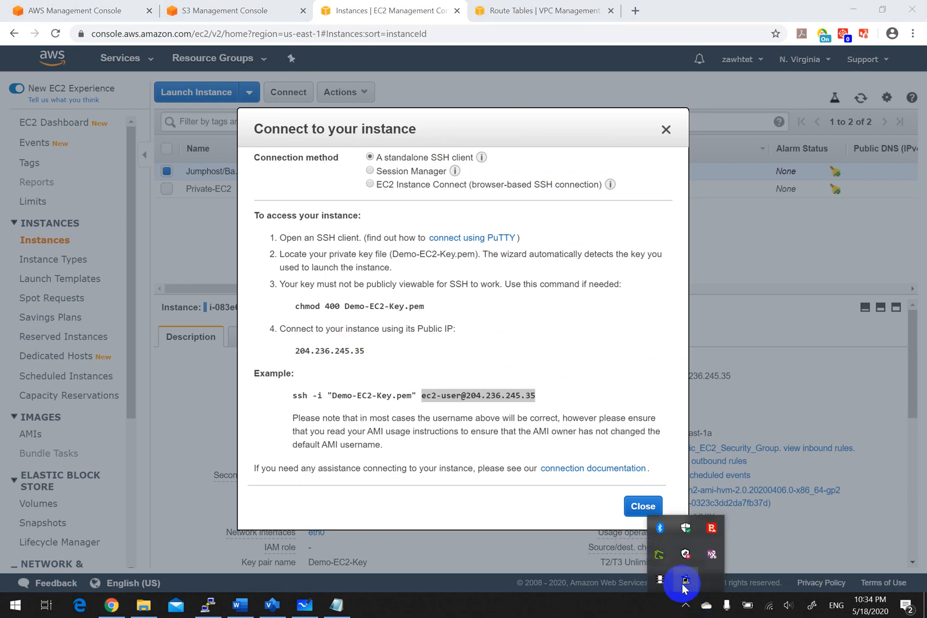
double_click(685, 582)
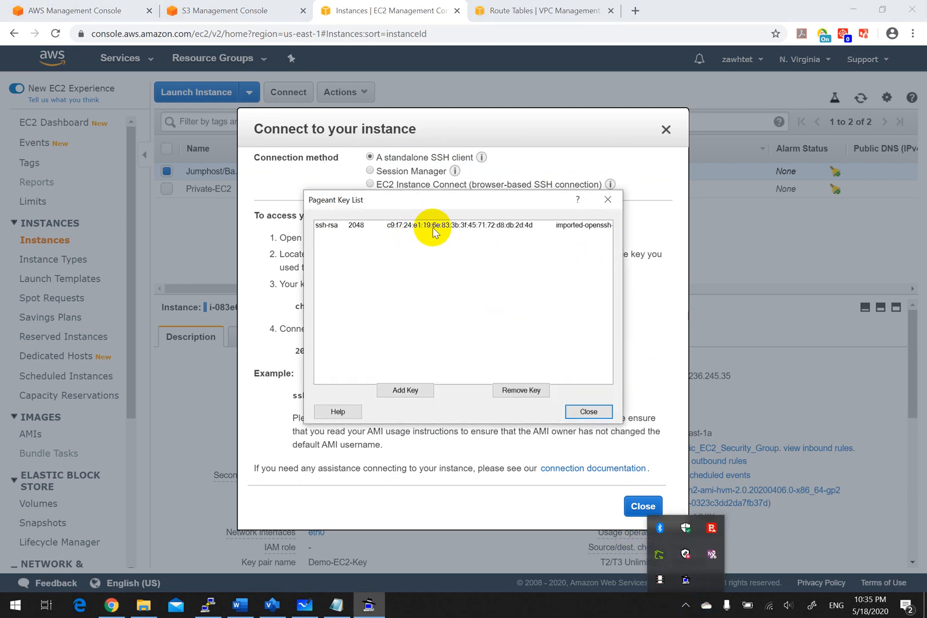
click(588, 411)
click(588, 411)
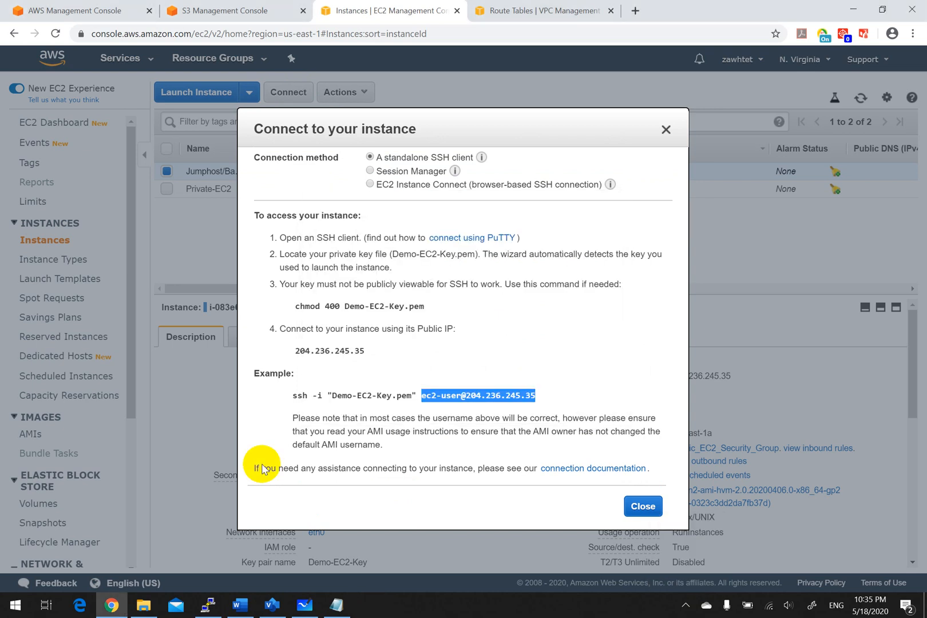
click(629, 506)
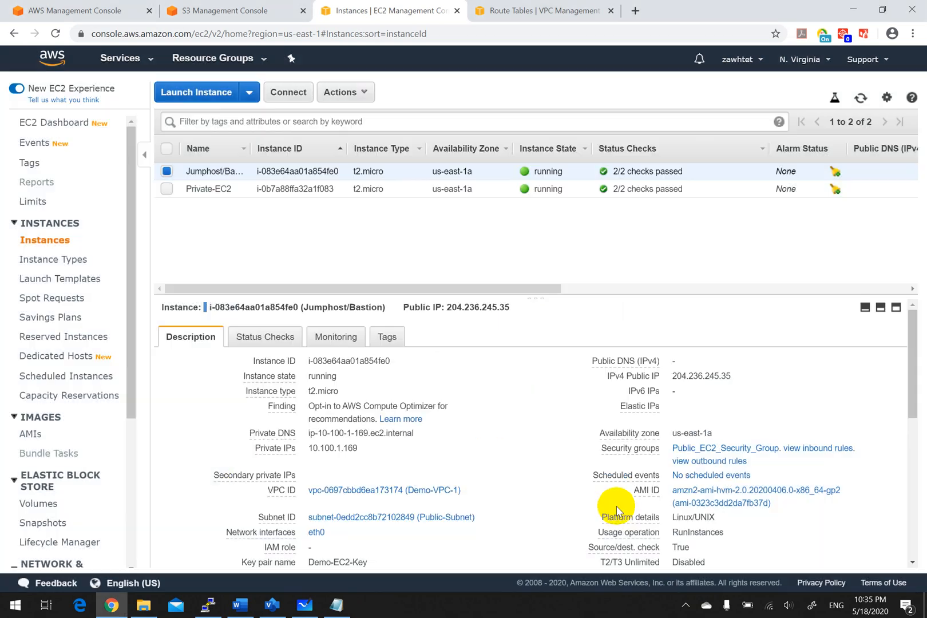
click(208, 604)
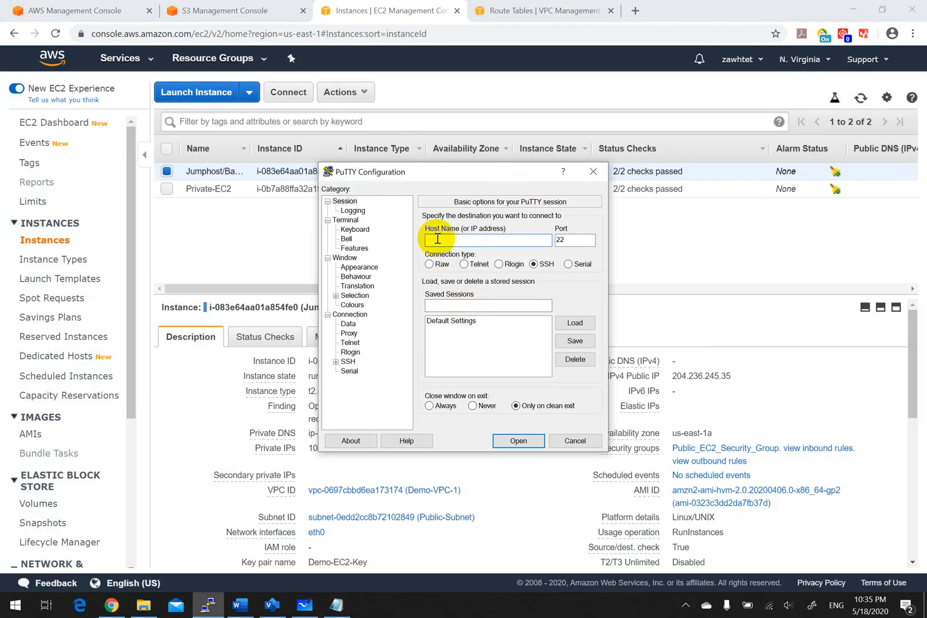
key(ctrl+v)
click(336, 361)
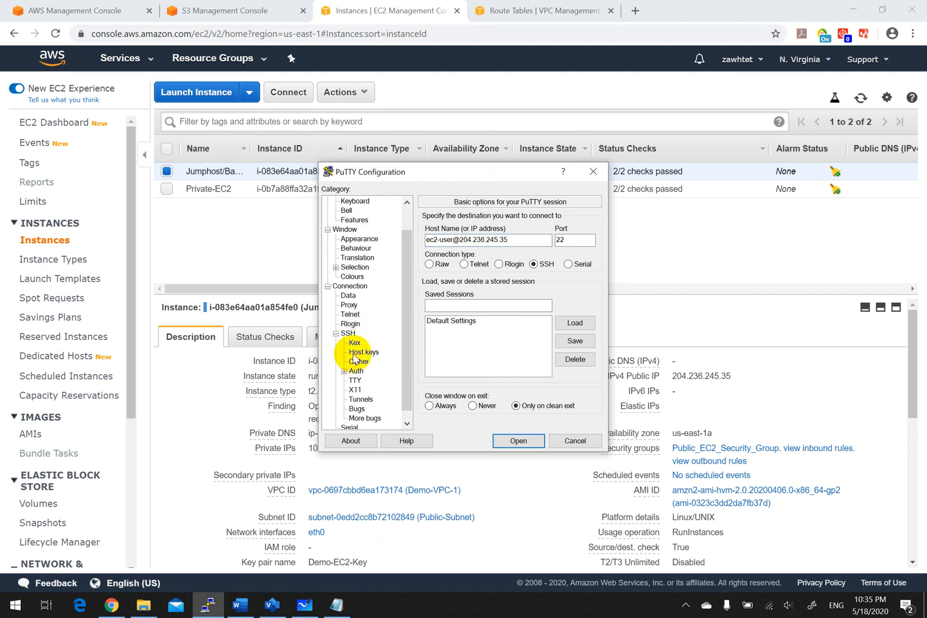
click(356, 371)
click(429, 315)
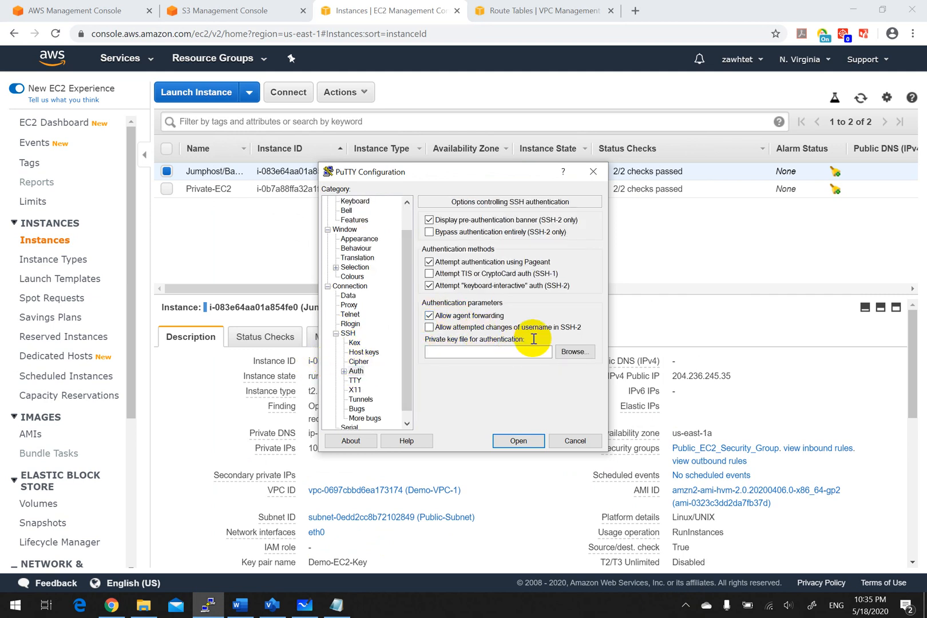
Step: Choose Demo-EC2-Key.ppk from Downloads as the private key file and open the SSH session to the bastion
click(575, 351)
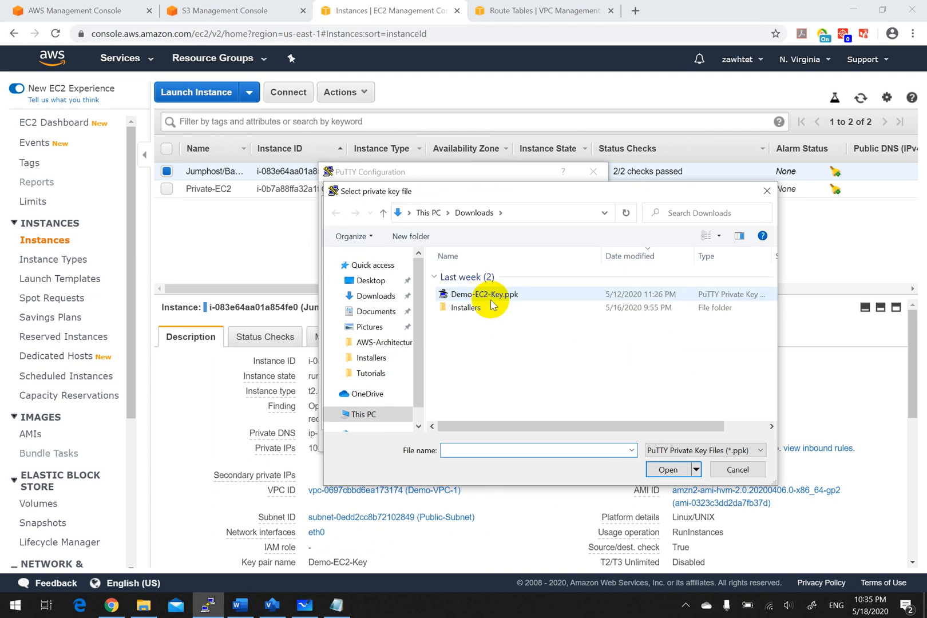
double_click(486, 296)
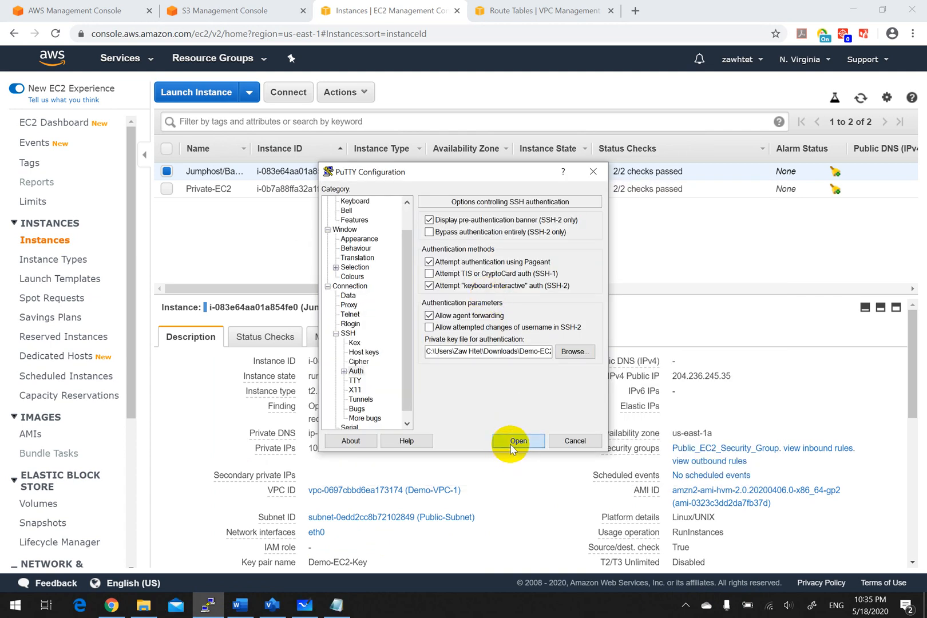
click(510, 446)
drag(449, 139, 594, 123)
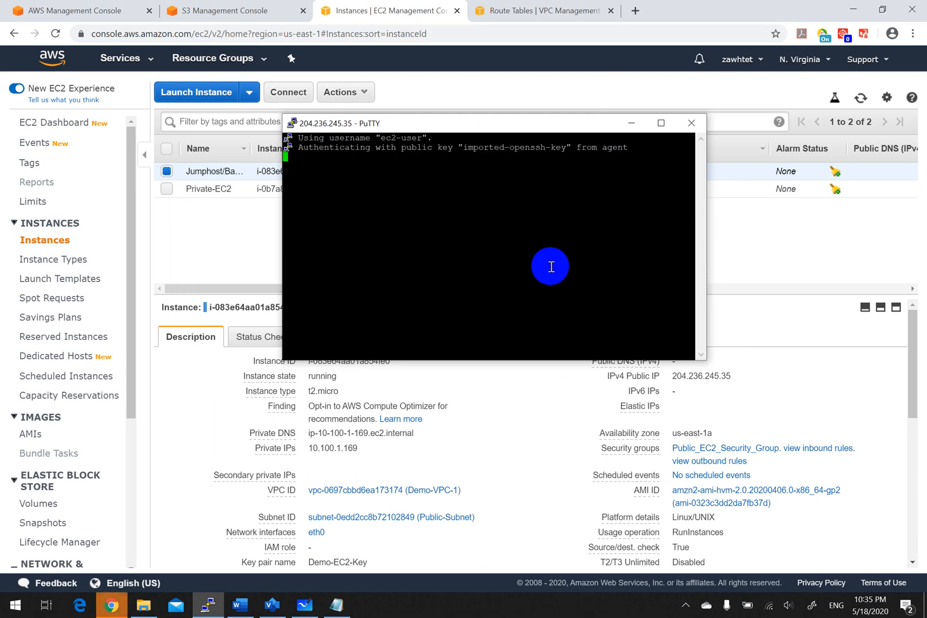
key(Return)
key(Return)
key(Return)
key(Return)
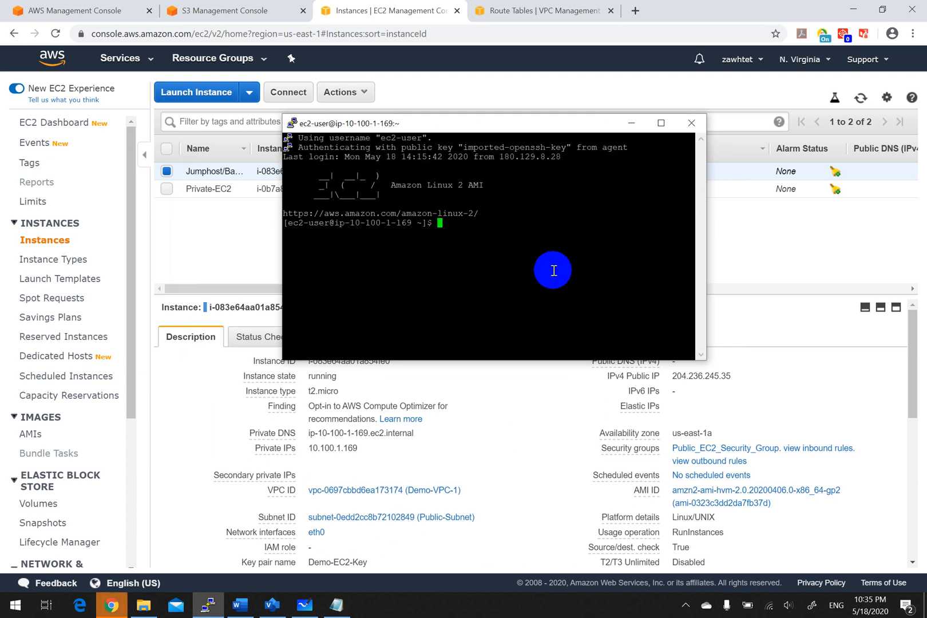
click(215, 213)
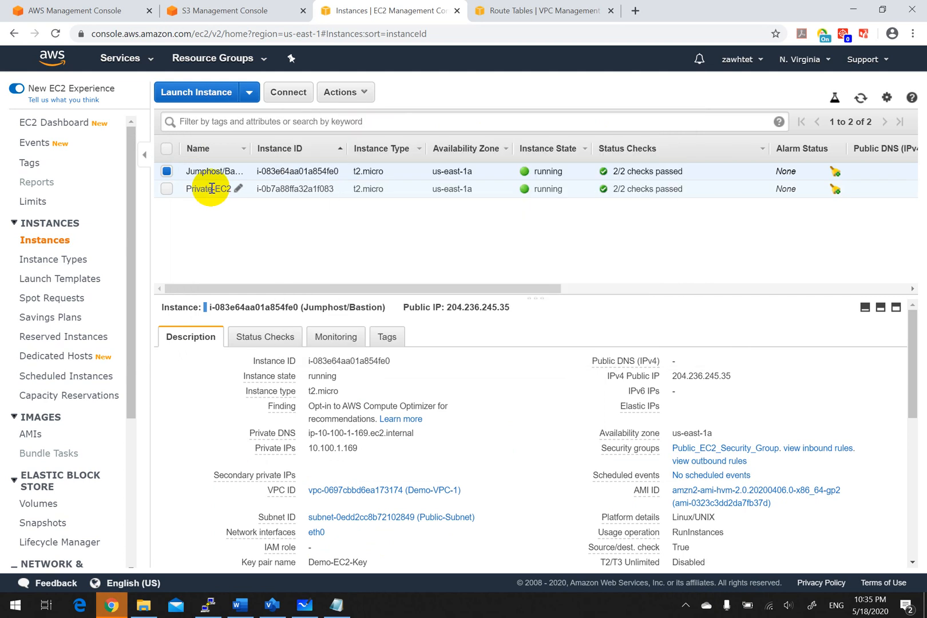
click(212, 188)
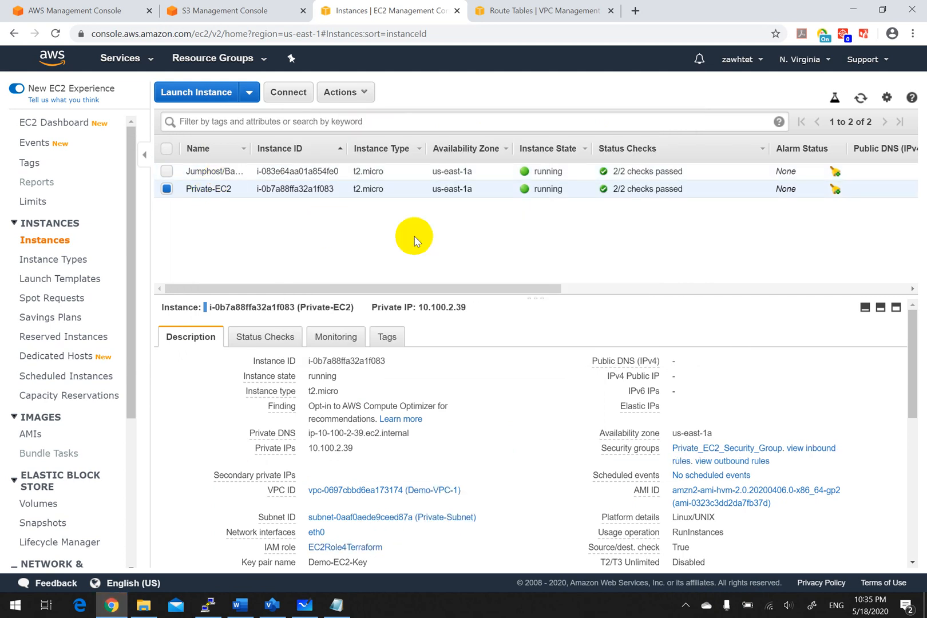
click(288, 91)
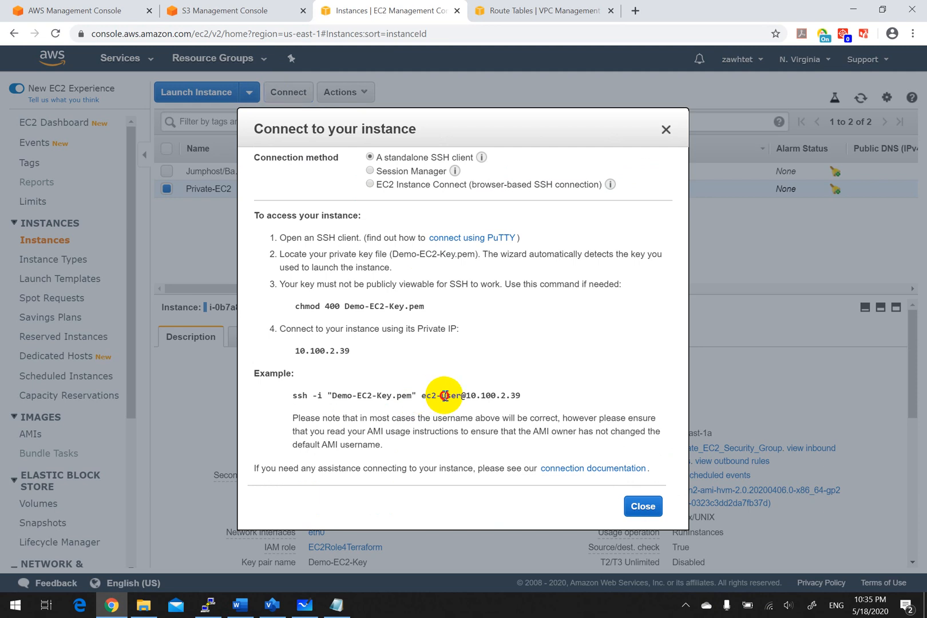
drag(421, 395, 522, 395)
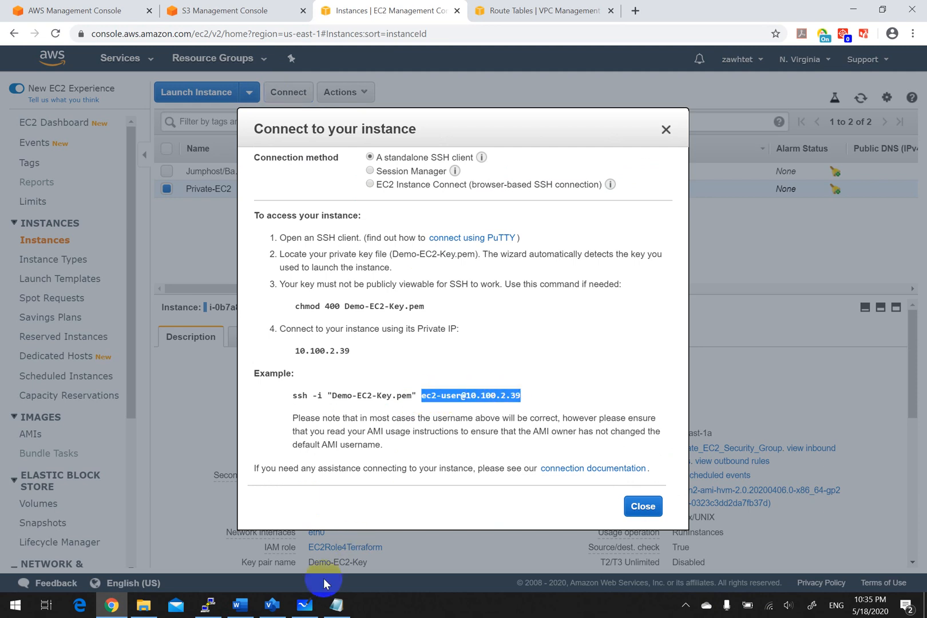
click(208, 605)
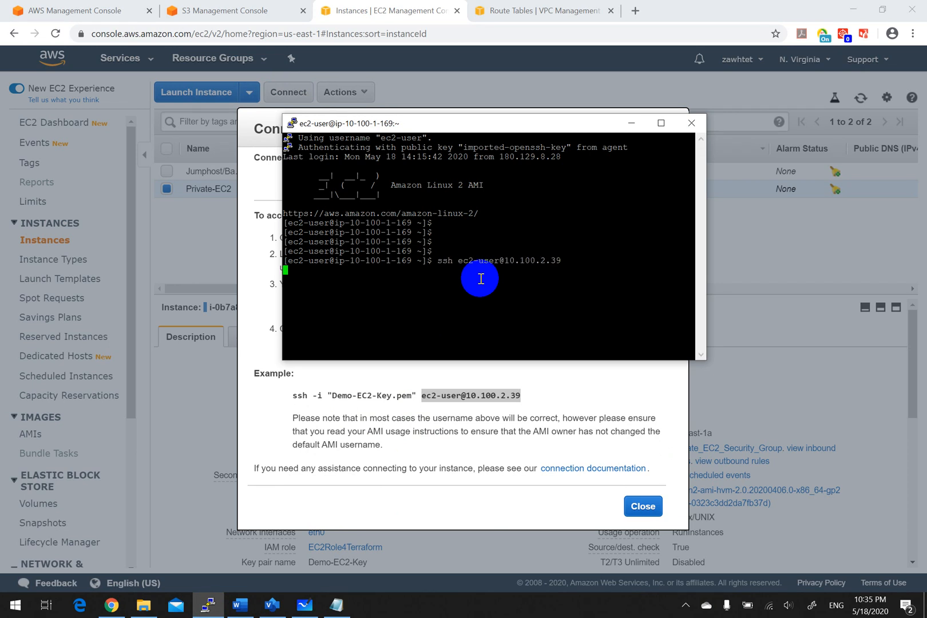
click(642, 506)
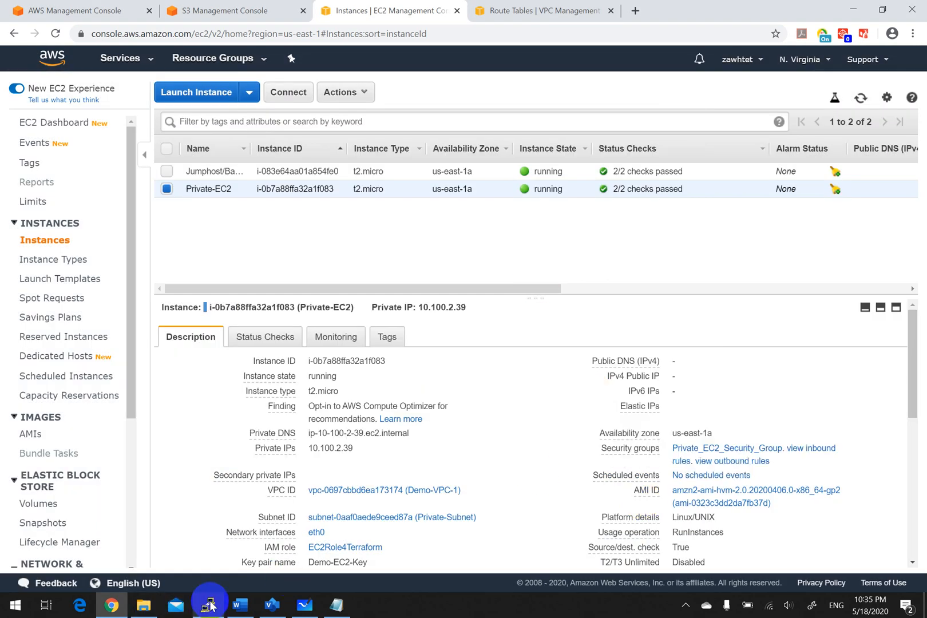
Step: Run aws s3 ls in the private instance's terminal to test its access to S3
click(208, 605)
drag(534, 126, 628, 93)
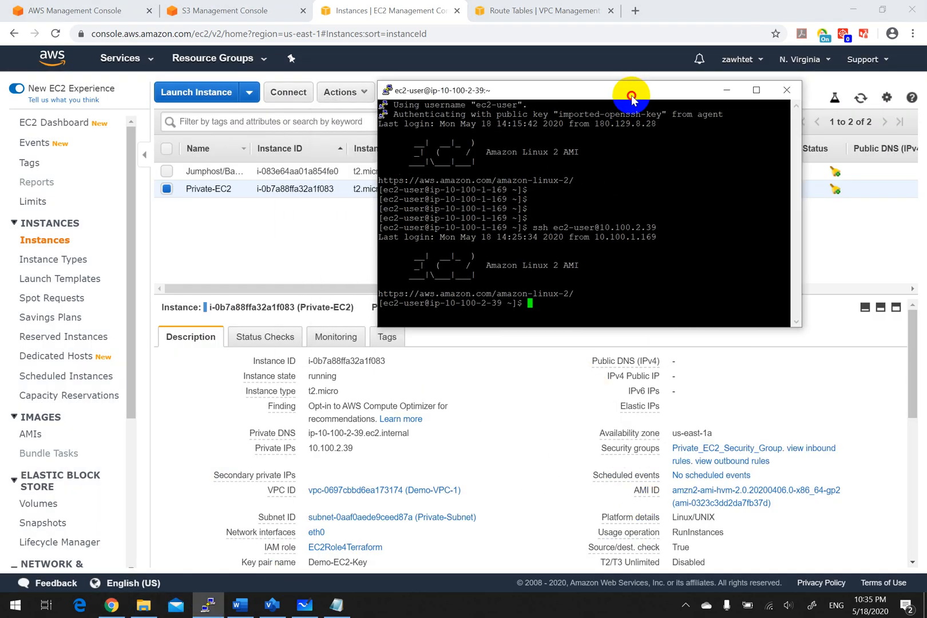
key(Return)
key(Return)
key(Return)
key(Return)
key(Return)
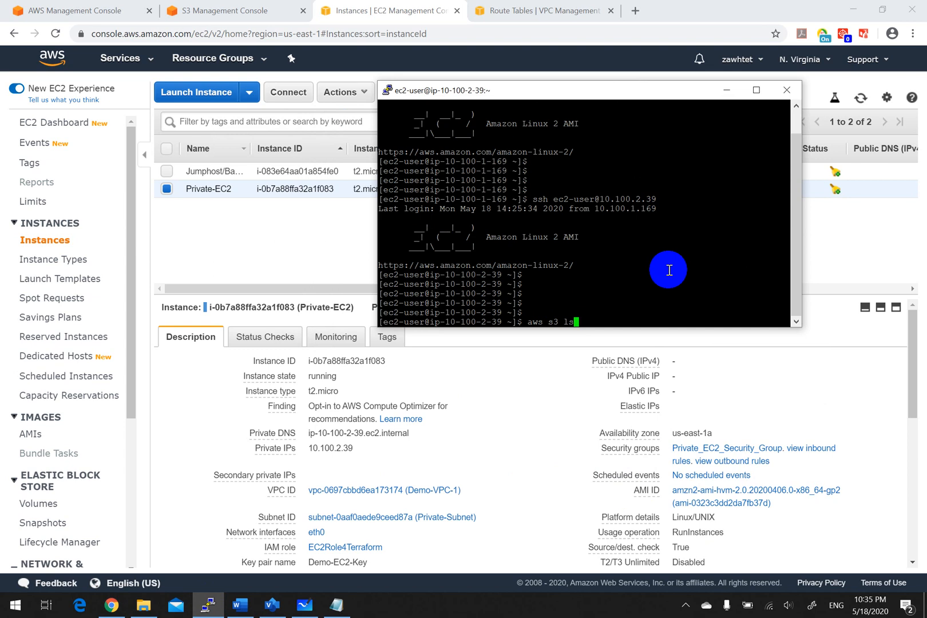
key(Return)
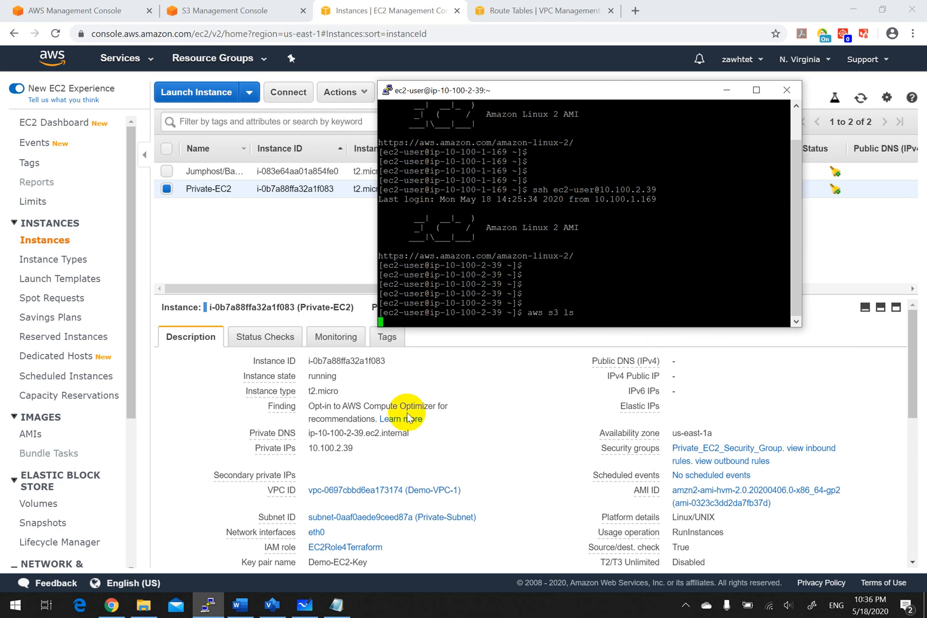
Step: After consulting the network diagram in Visio, return to Chrome, open the VPC console's Endpoints page and start creating an endpoint
click(272, 607)
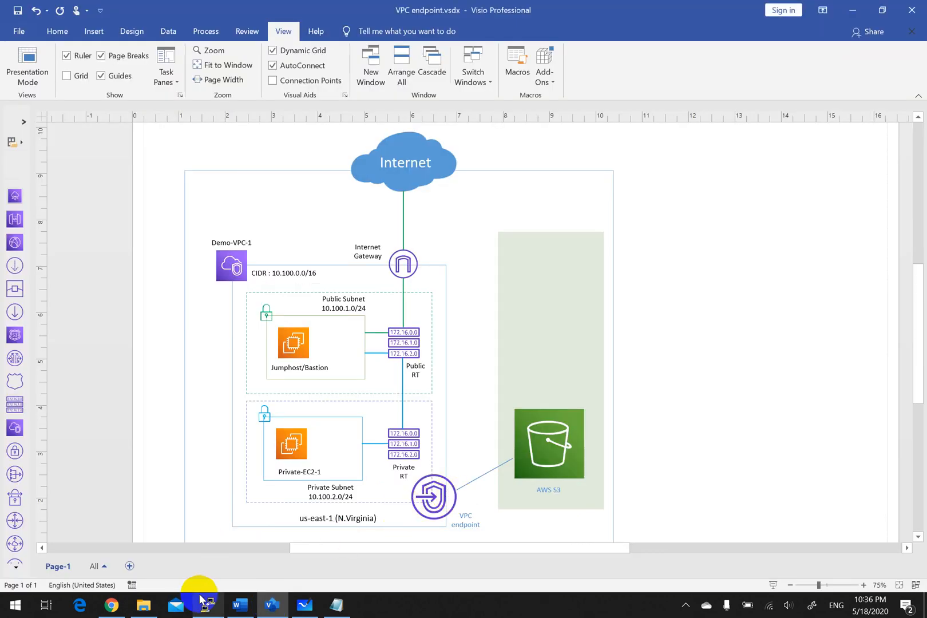
click(114, 602)
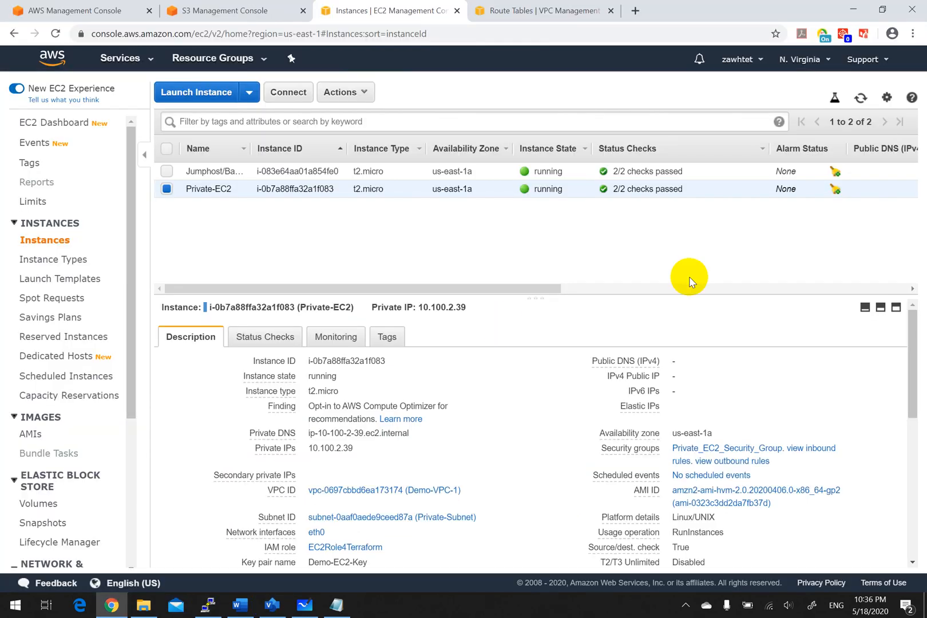
click(522, 16)
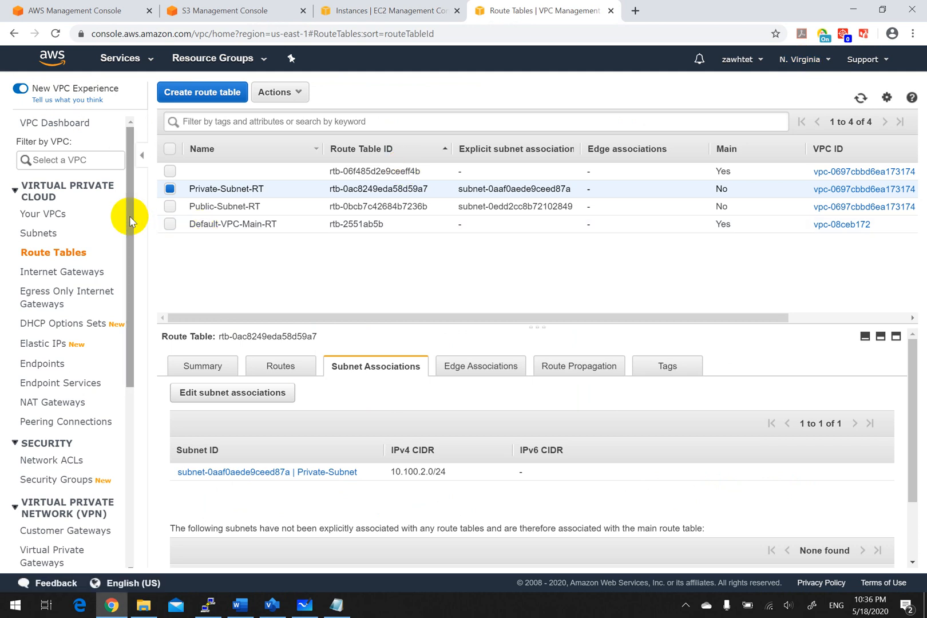
drag(130, 216, 128, 265)
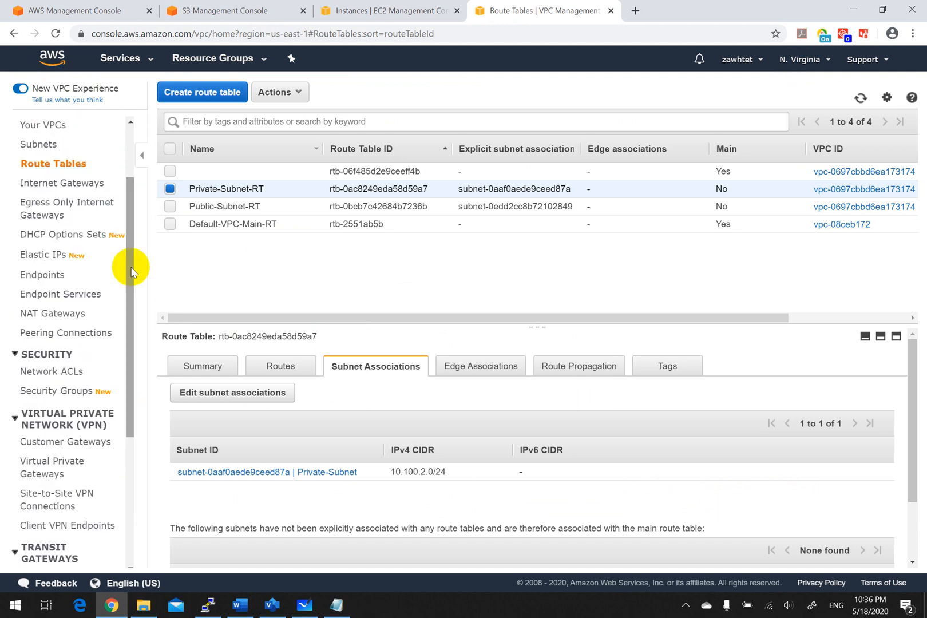
click(46, 276)
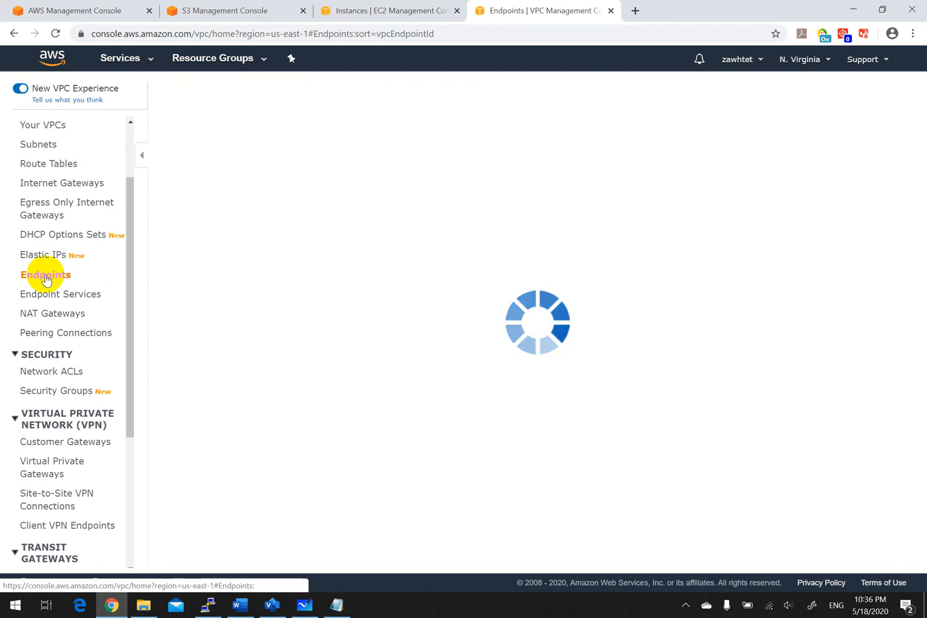
click(525, 199)
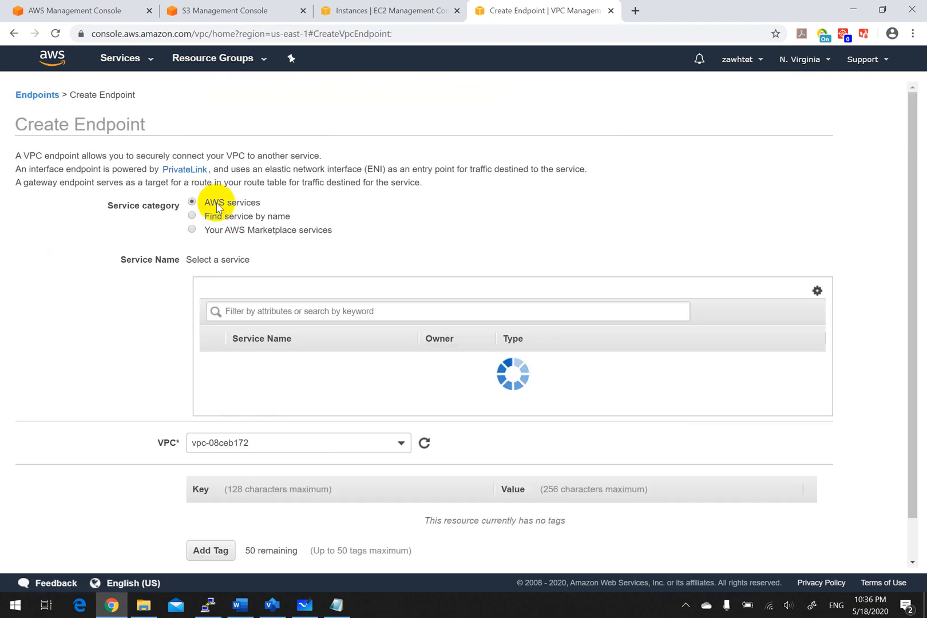
Step: Filter the AWS services by s3 and select com.amazonaws.us-east-1.s3 as the endpoint's service
click(247, 311)
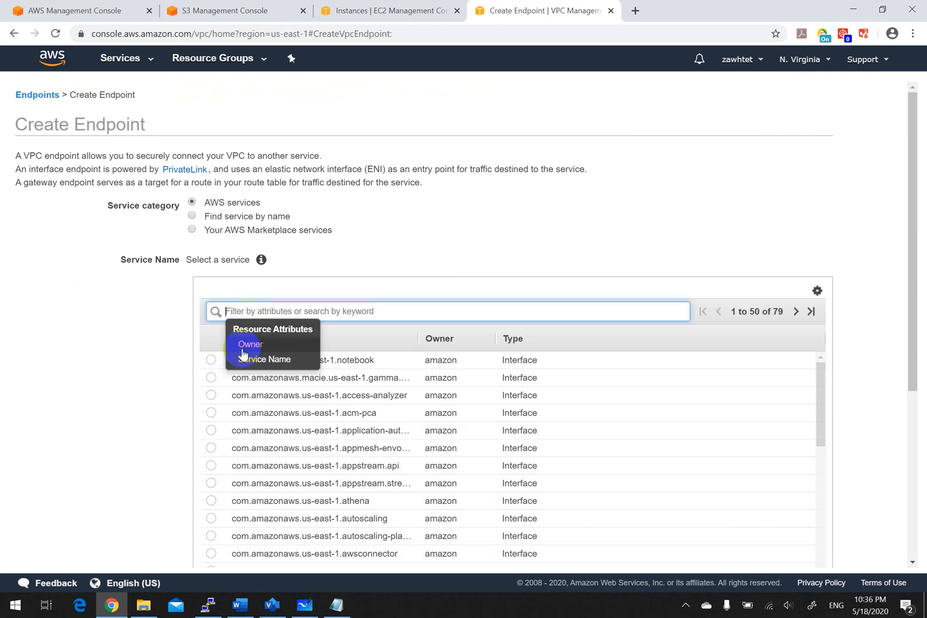
text(s3)
click(242, 350)
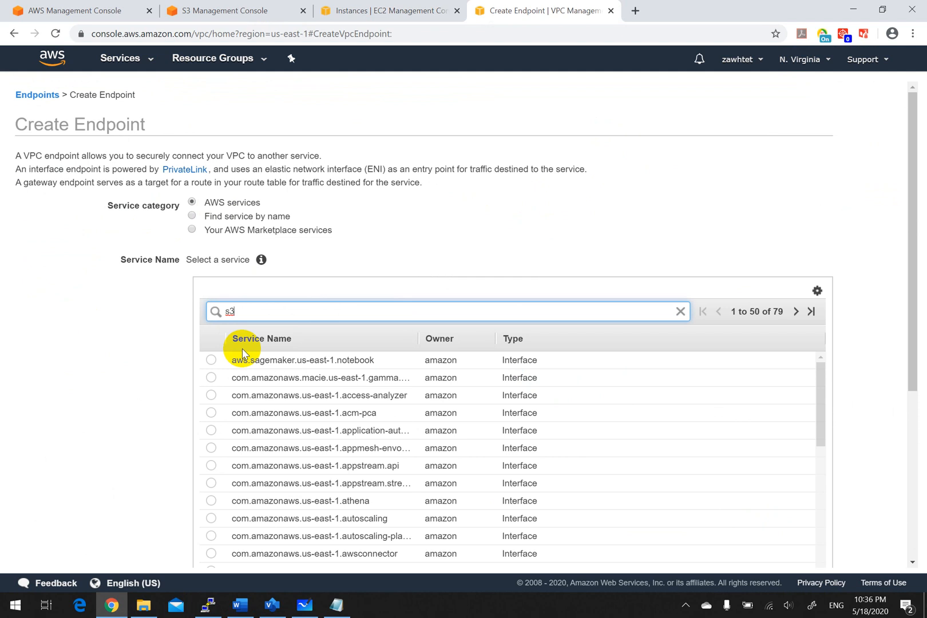
key(Return)
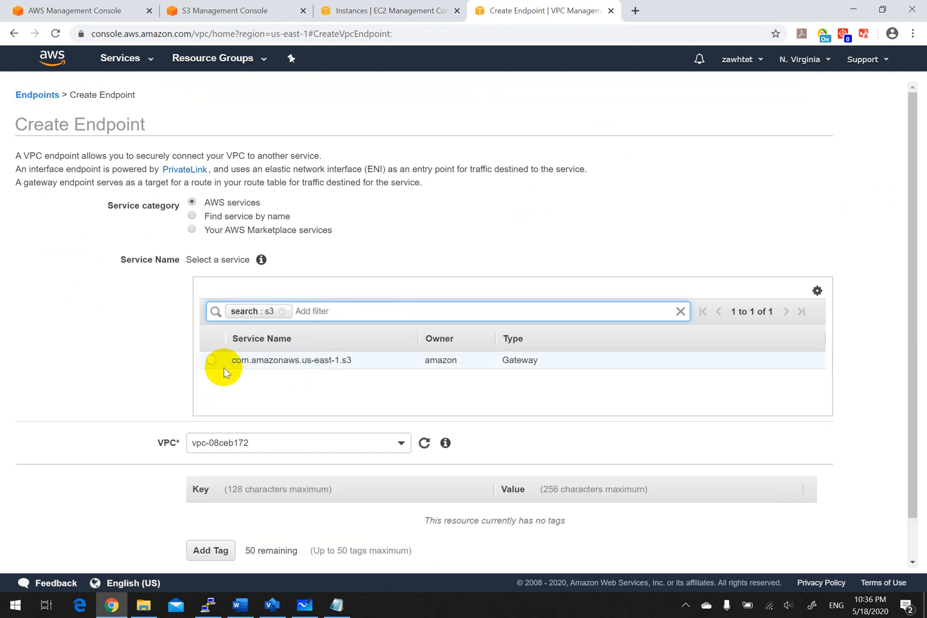
click(211, 361)
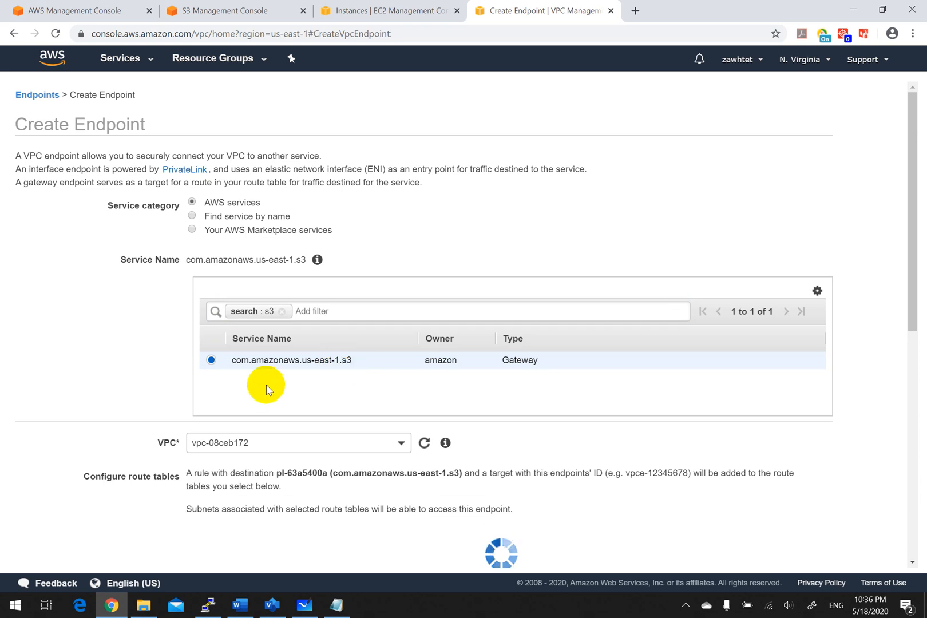
Step: Set the endpoint's VPC to vpc-0697cbbd6ea173174
scroll(7, 383, down, 5)
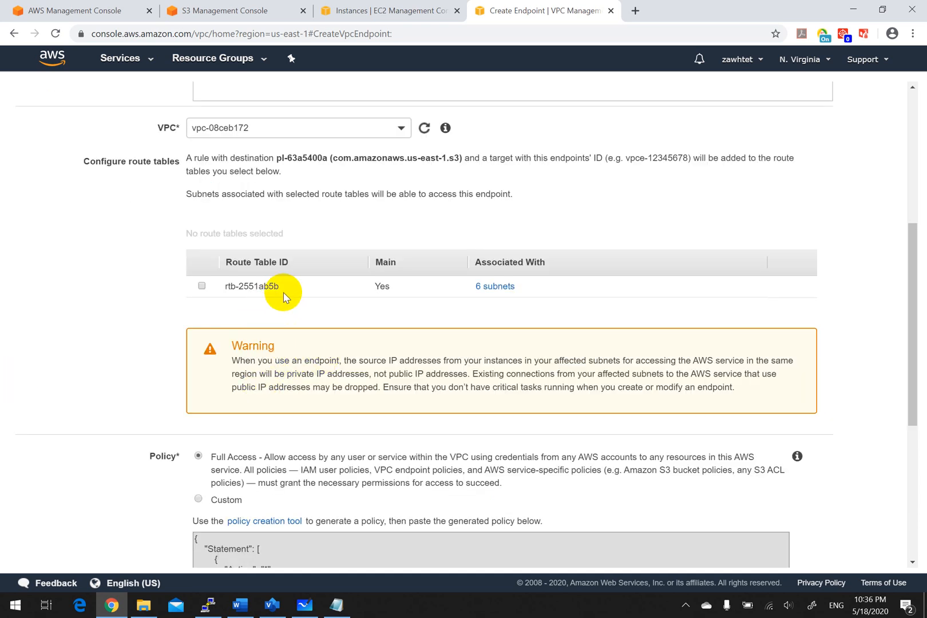
scroll(368, 196, up, 4)
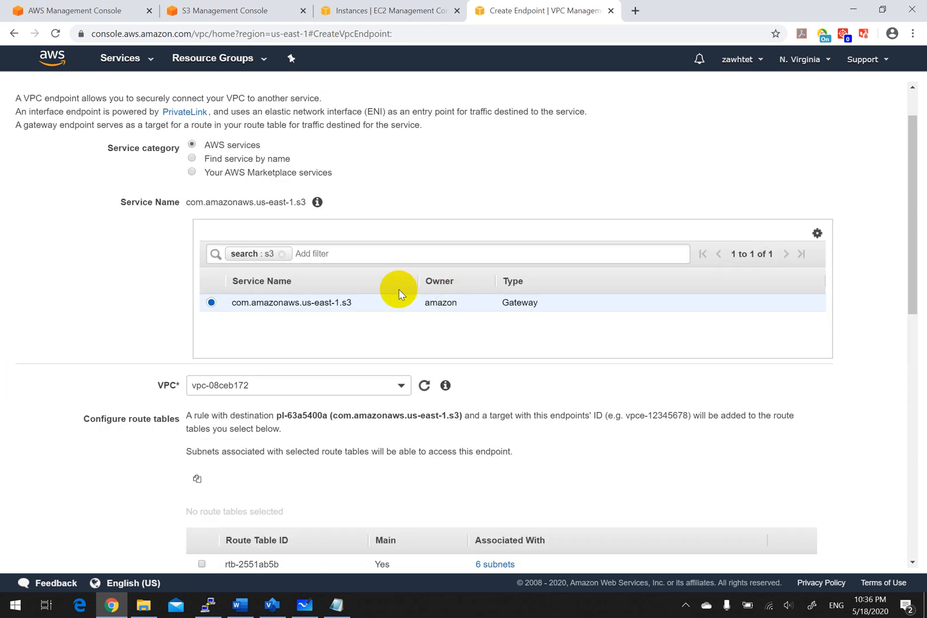
click(400, 385)
click(439, 439)
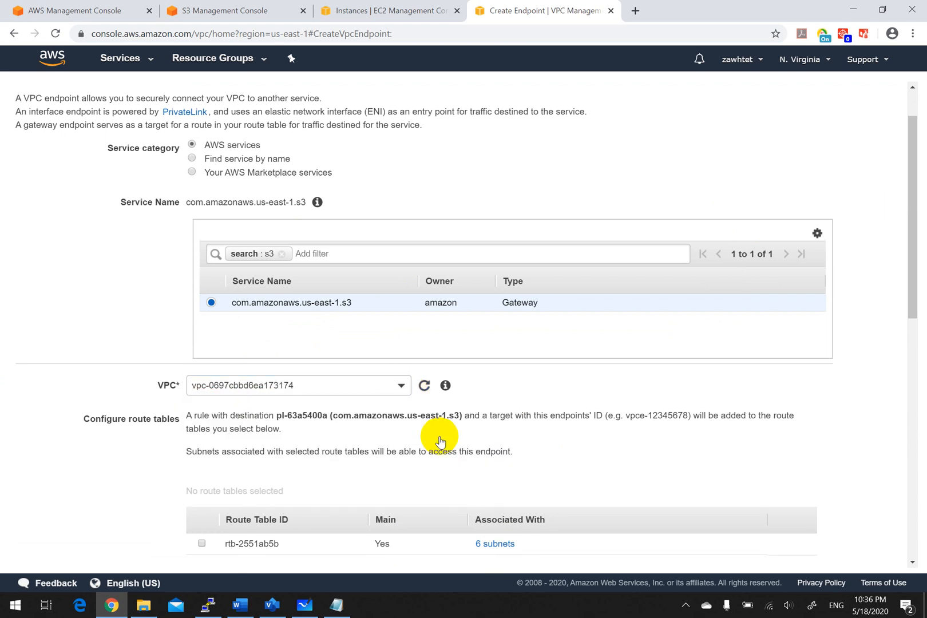
Step: Check the VPC endpoint's place in the Visio diagram and select route table rtb-0ac8249eda58d59a7, associated with Private-Subnet, for the endpoint
scroll(836, 381, down, 8)
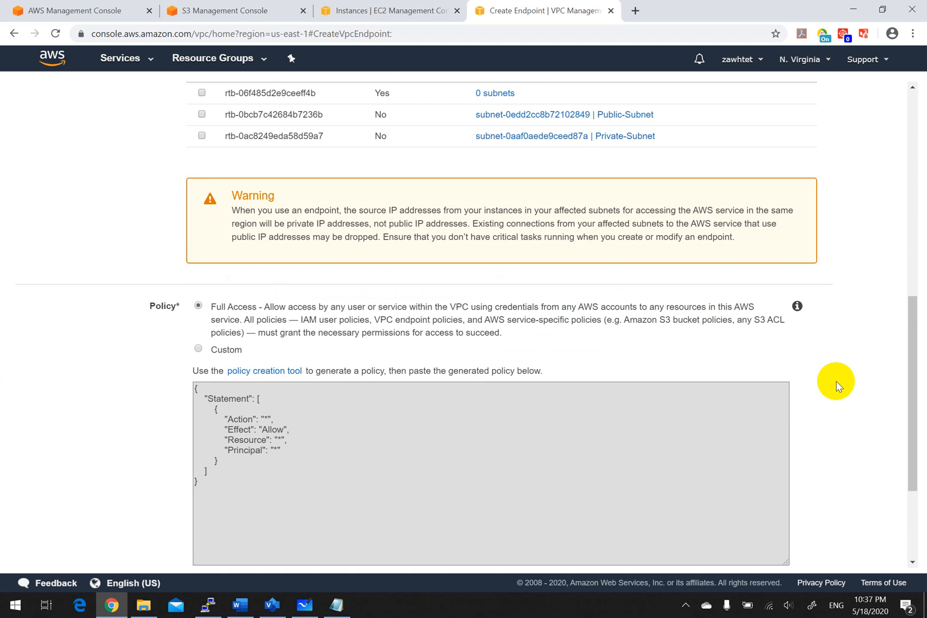
scroll(836, 381, up, 2)
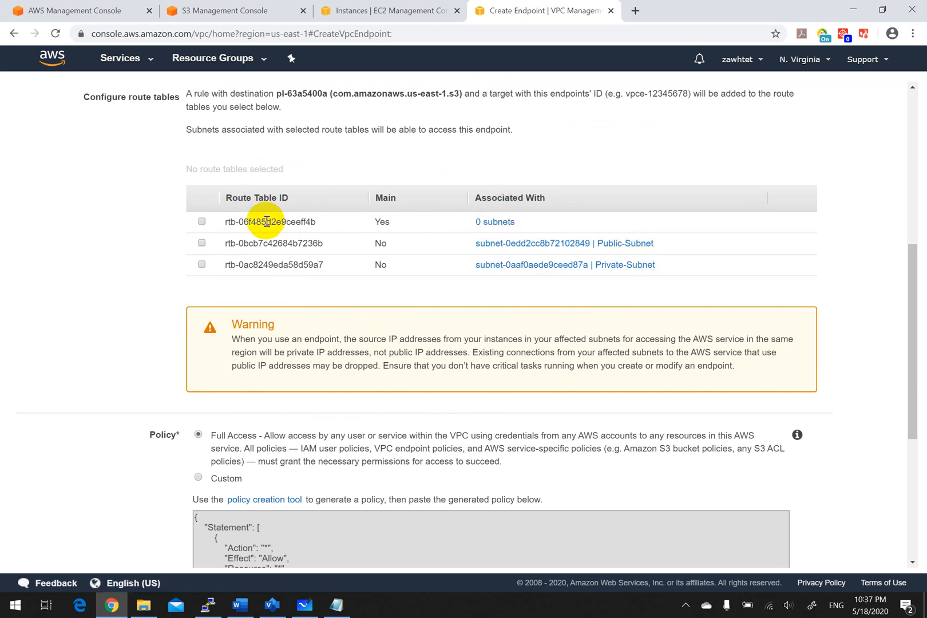
scroll(274, 225, up, 1)
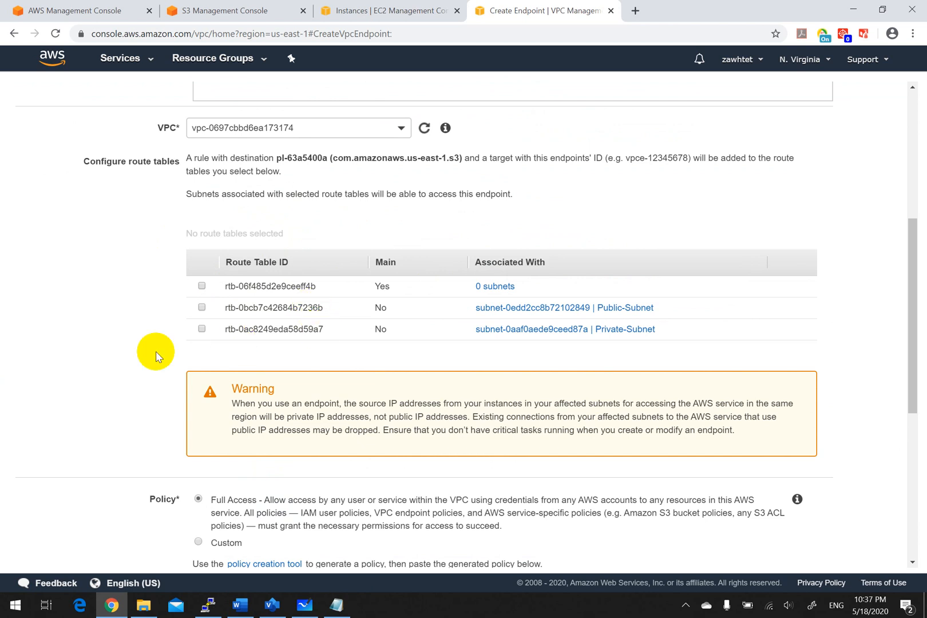
click(270, 602)
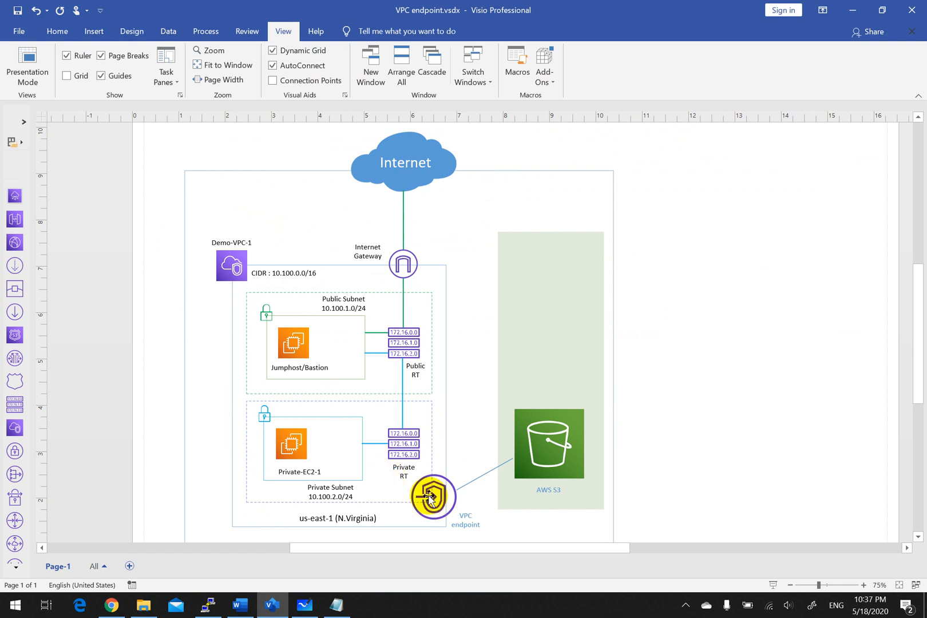
click(115, 605)
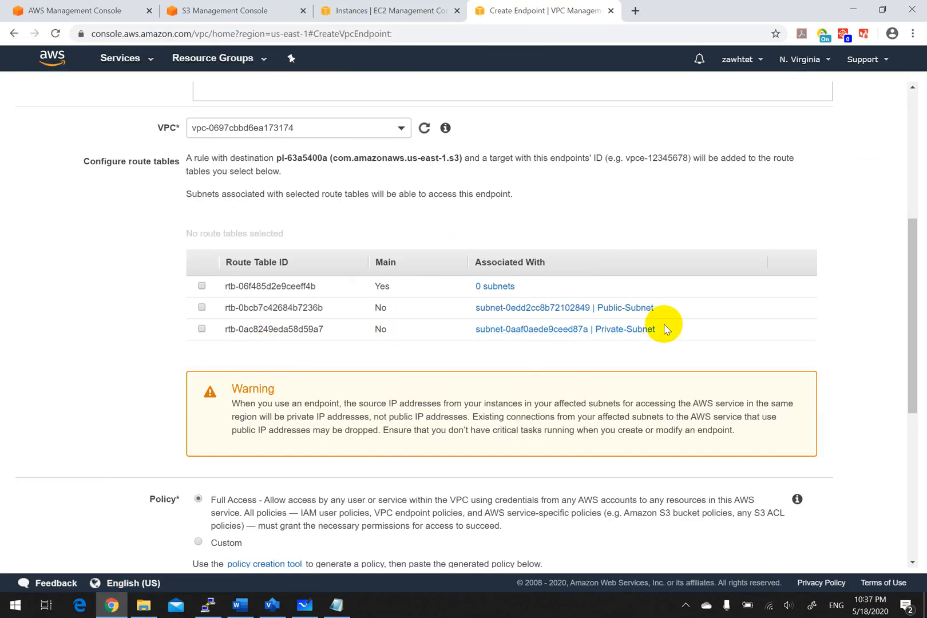
click(201, 330)
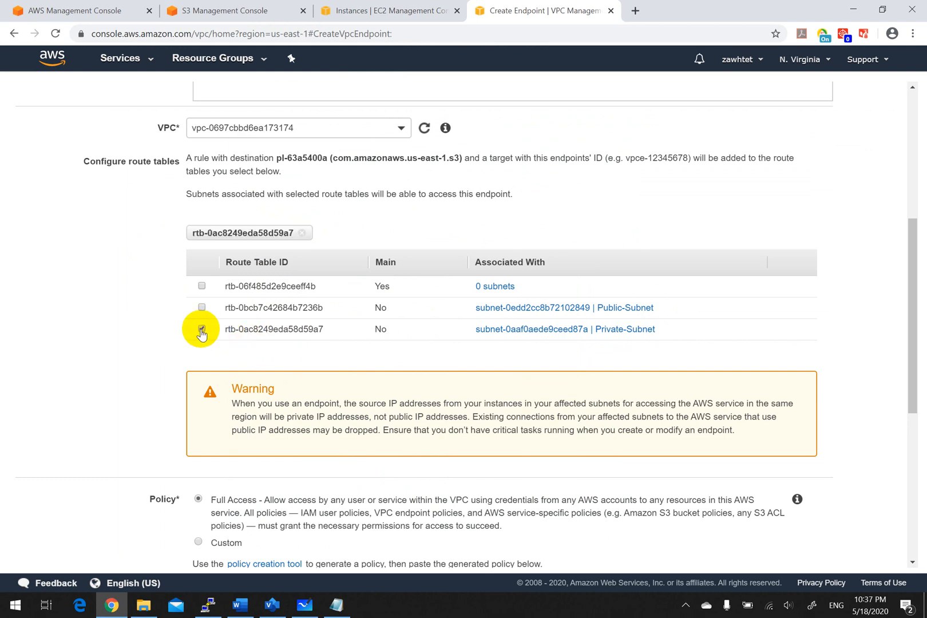
Step: Review the endpoint settings, add a tag with key Name and value VPCendpoint, and create the endpoint, closing the confirmation
scroll(99, 295, up, 5)
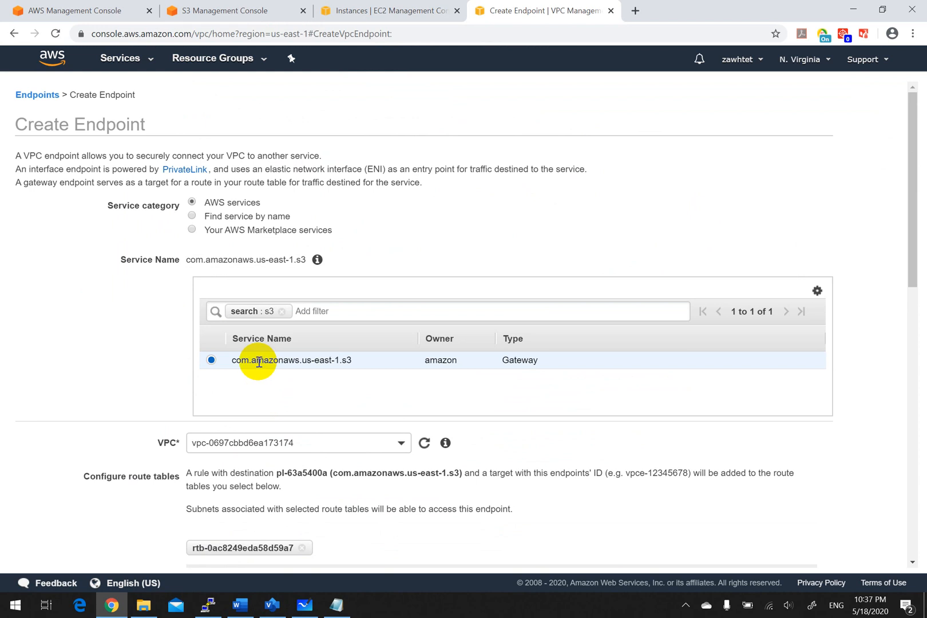
scroll(311, 370, down, 2)
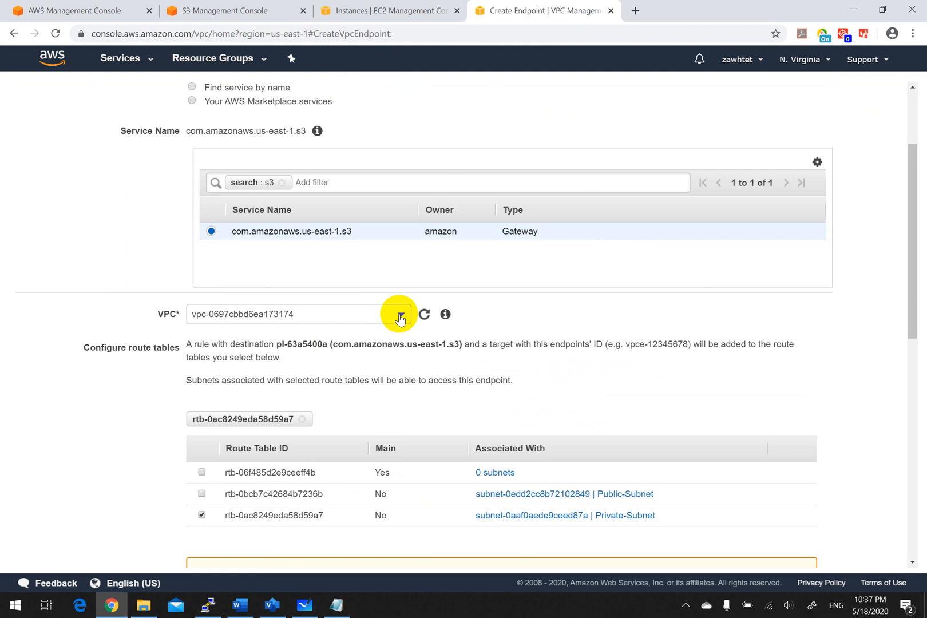
scroll(95, 401, down, 2)
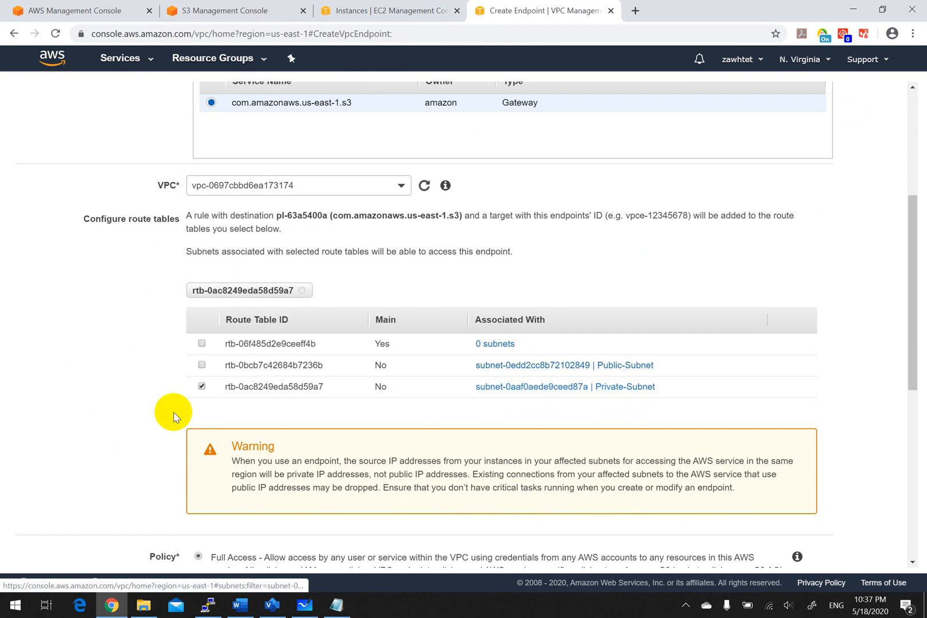
scroll(102, 400, down, 7)
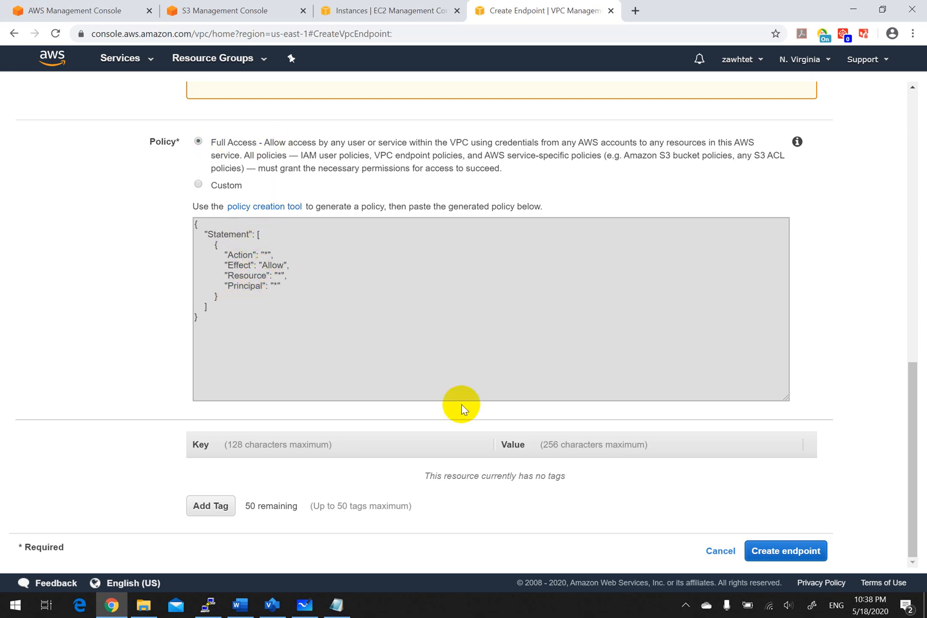
click(210, 505)
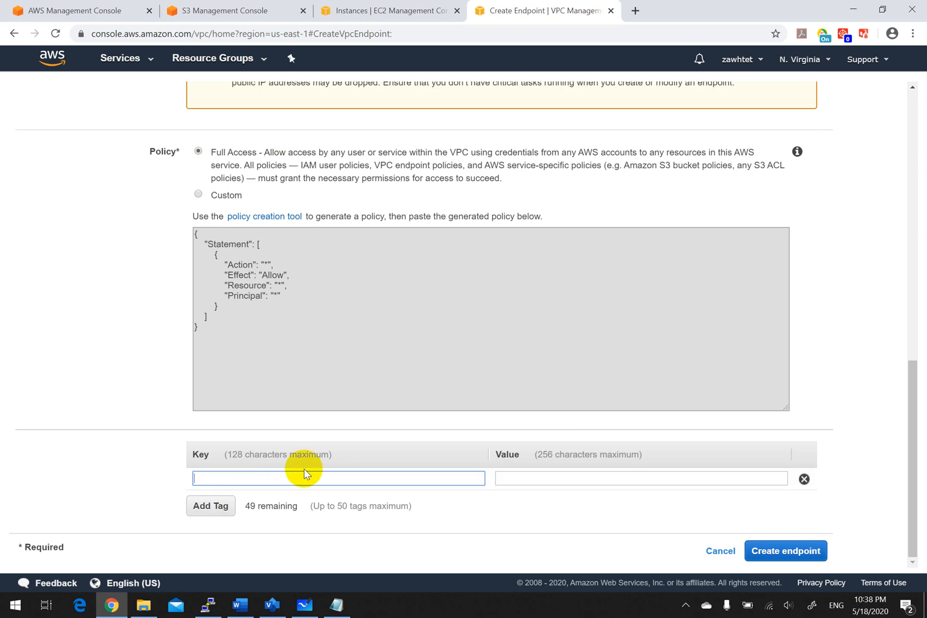
text(Name)
key(Tab)
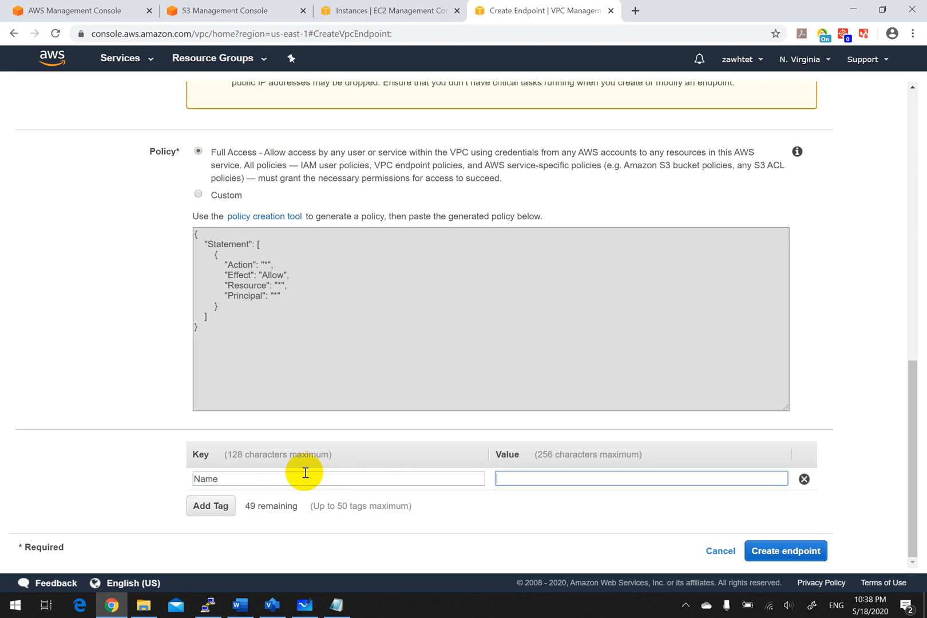
text(Vc)
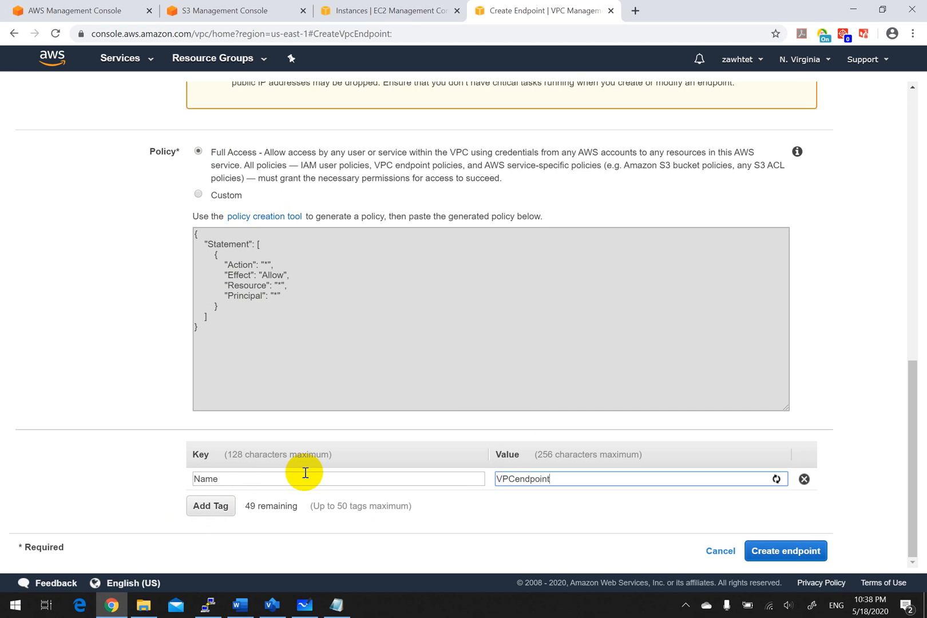
click(784, 552)
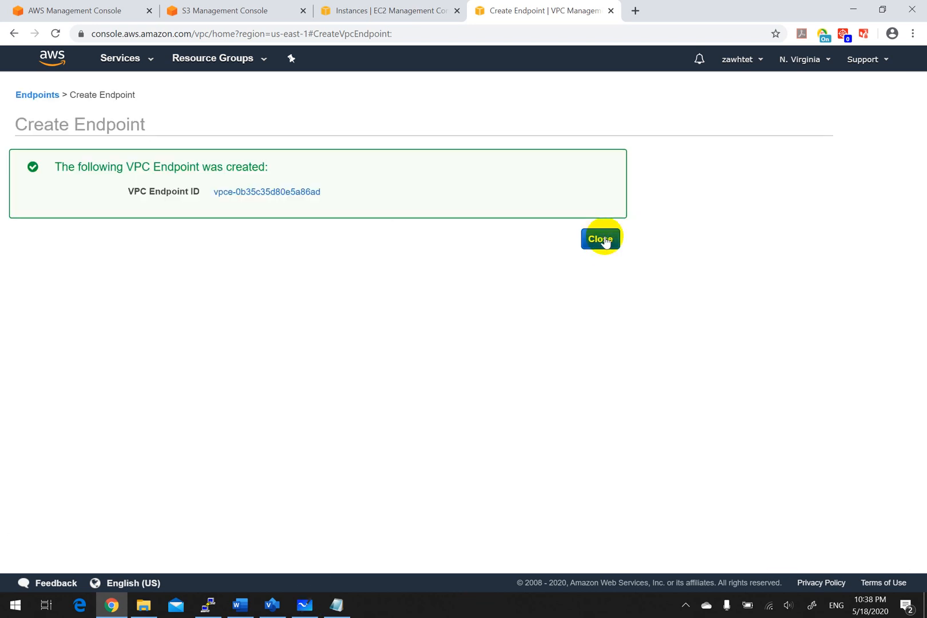
click(604, 240)
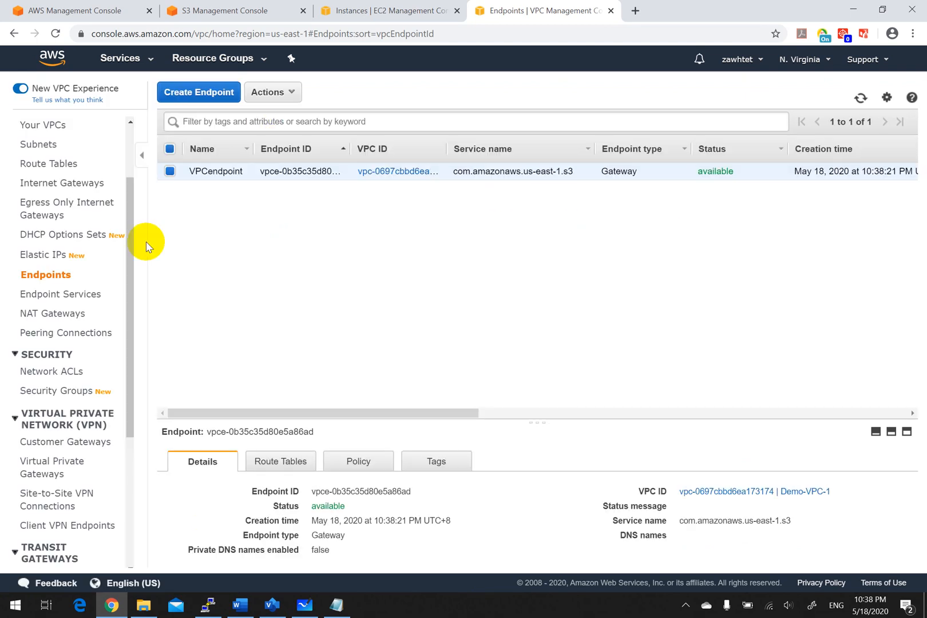
Step: Examine the routes and subnet associations of the Private-Subnet-RT route table for the S3 endpoint entry
click(43, 165)
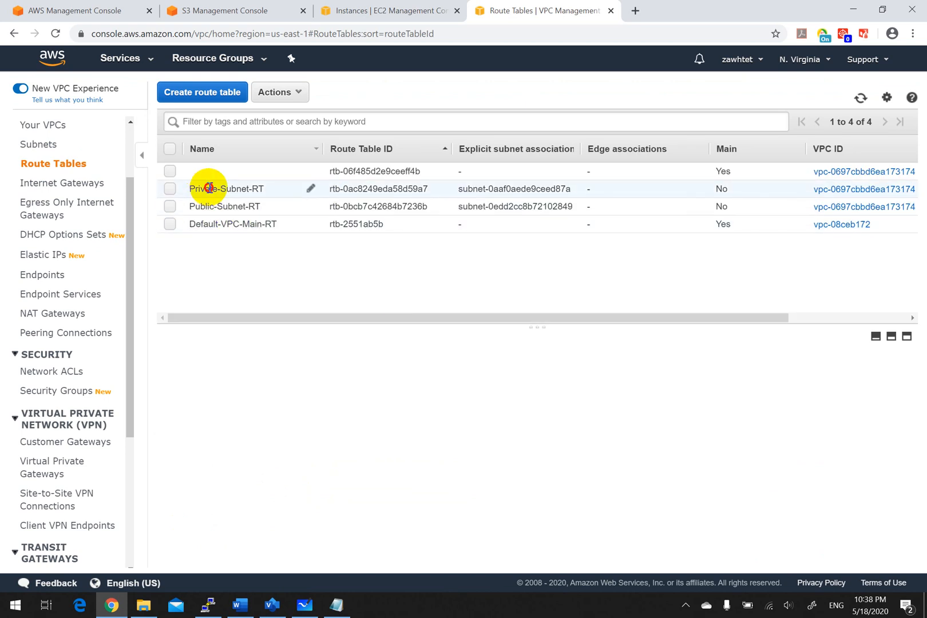
click(209, 189)
click(279, 366)
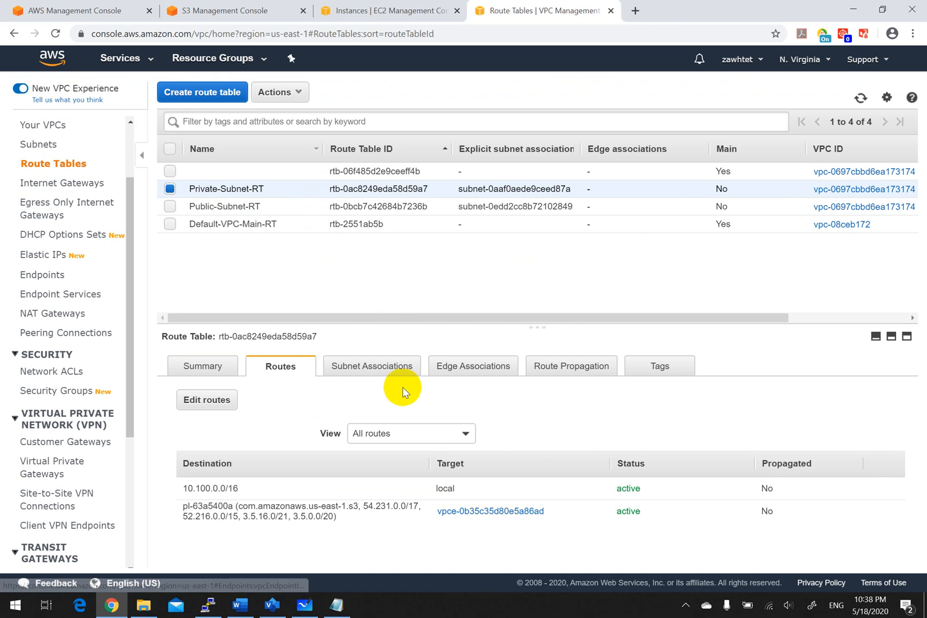
click(380, 367)
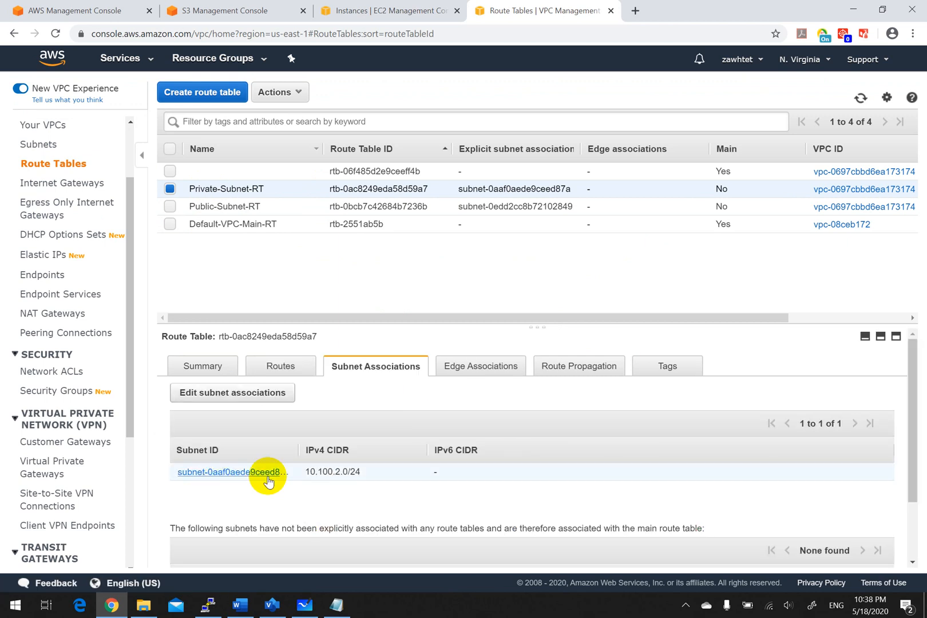
click(279, 366)
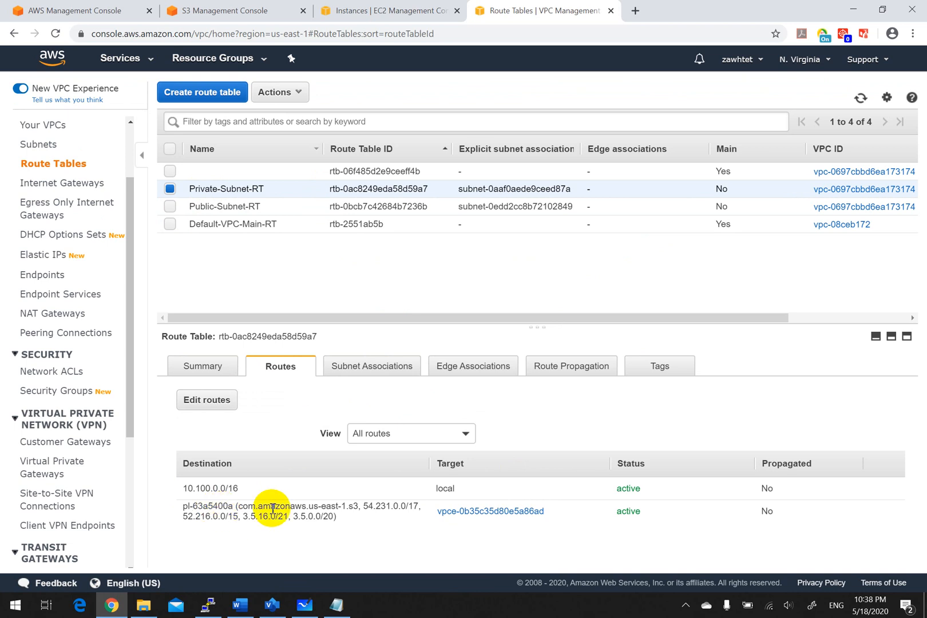
drag(184, 508, 347, 516)
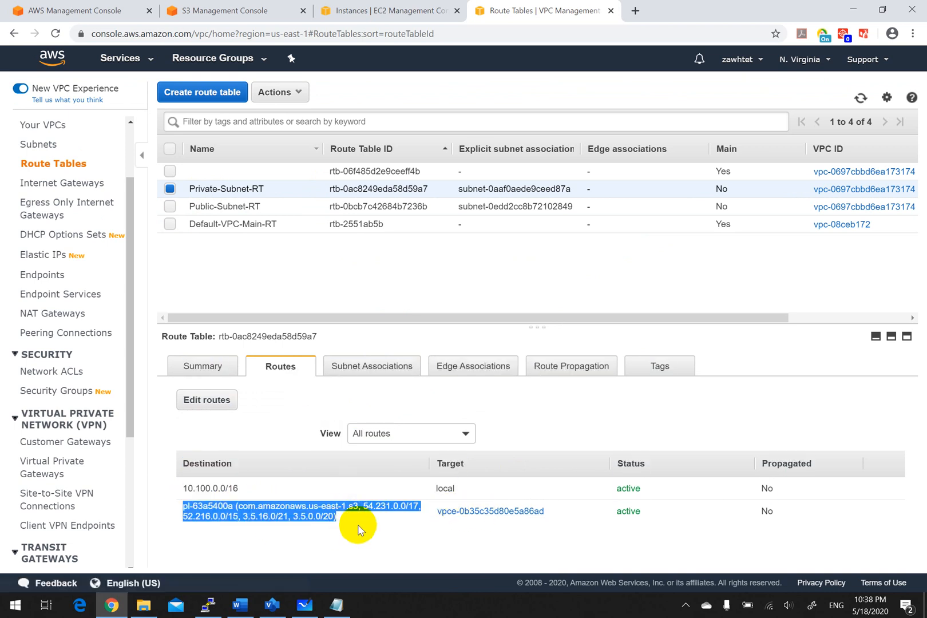
click(341, 519)
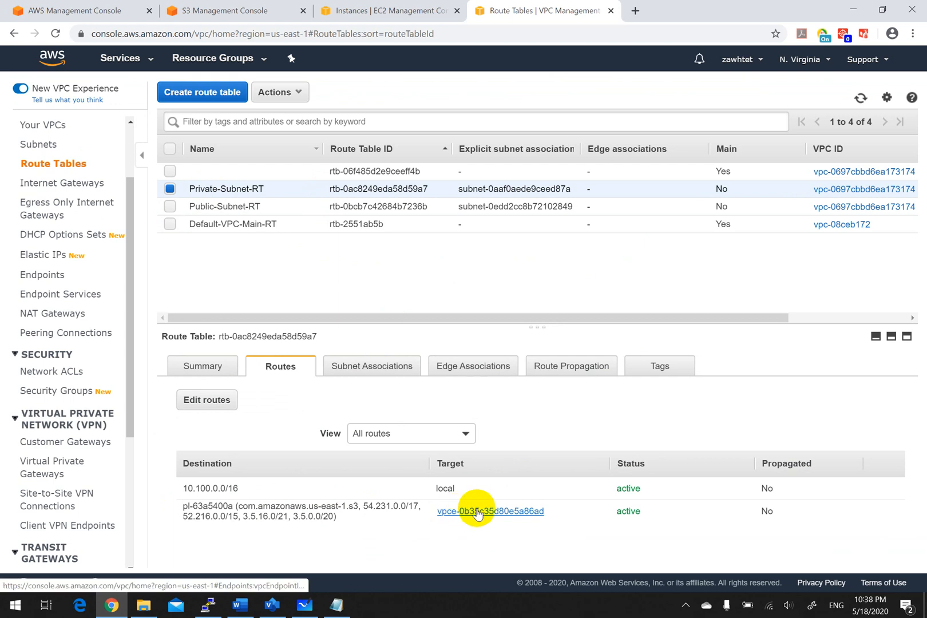
Step: Switch to the PuTTY session on the private instance and interrupt the pending aws s3 ls command
click(204, 604)
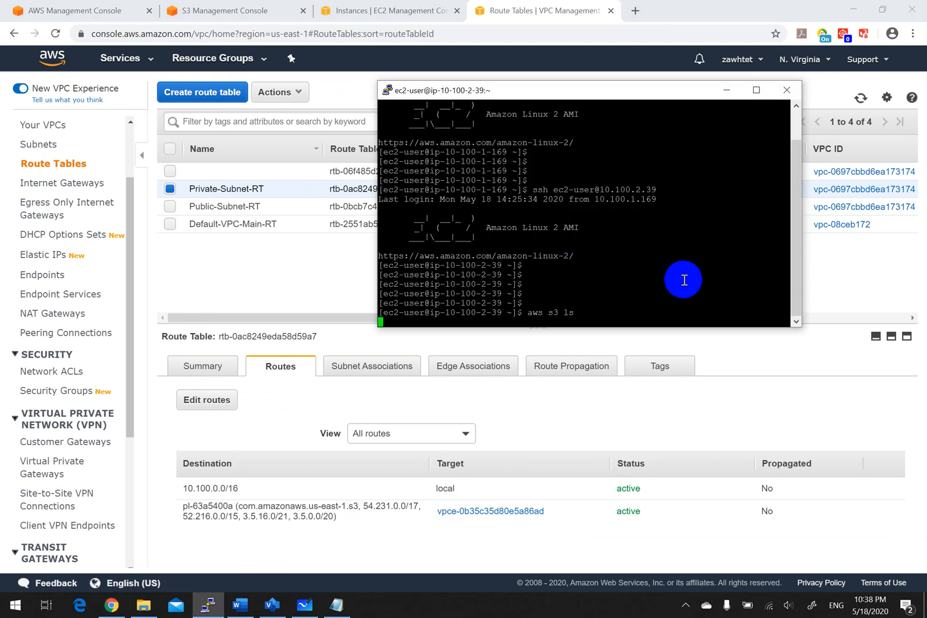
key(Return)
key(Return)
key(Return)
key(Return)
key(ctrl+c)
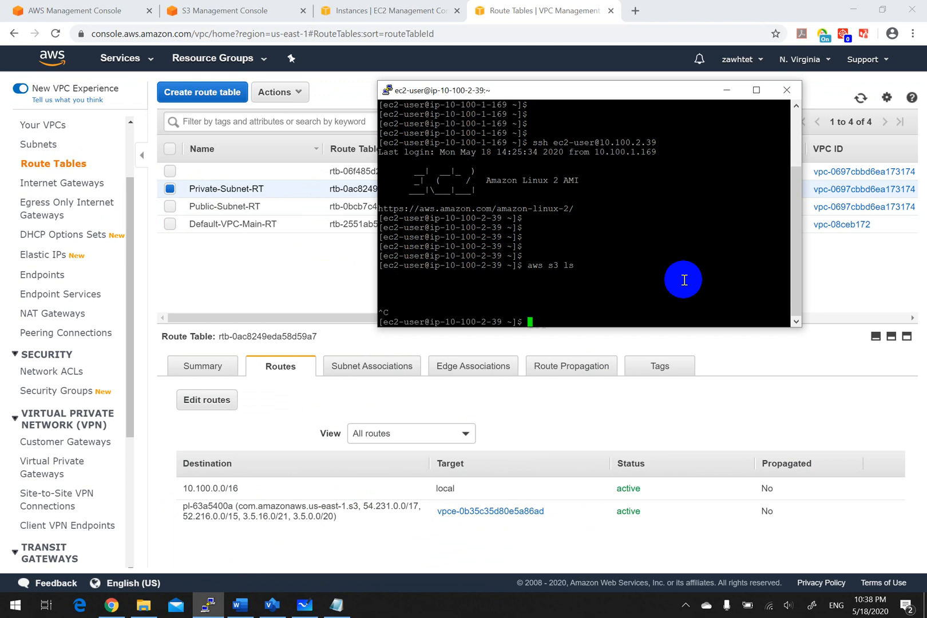
key(Return)
key(Return)
key(Return)
key(Return)
key(Return)
key(Return)
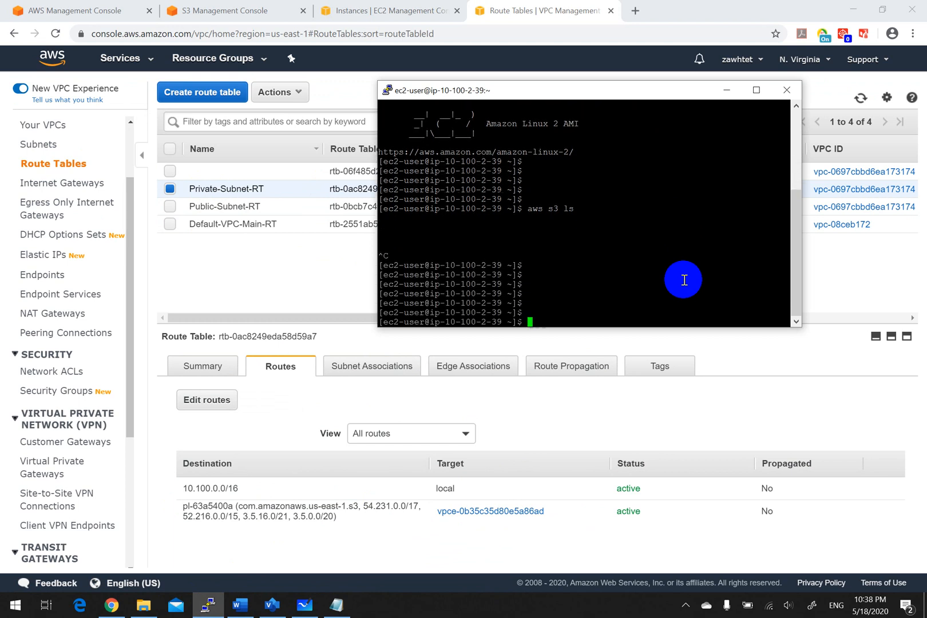
Step: Retry aws s3 ls on the private instance, refreshing the console's route tables while it runs, and interrupt the command
text(aws s3 ls)
key(Return)
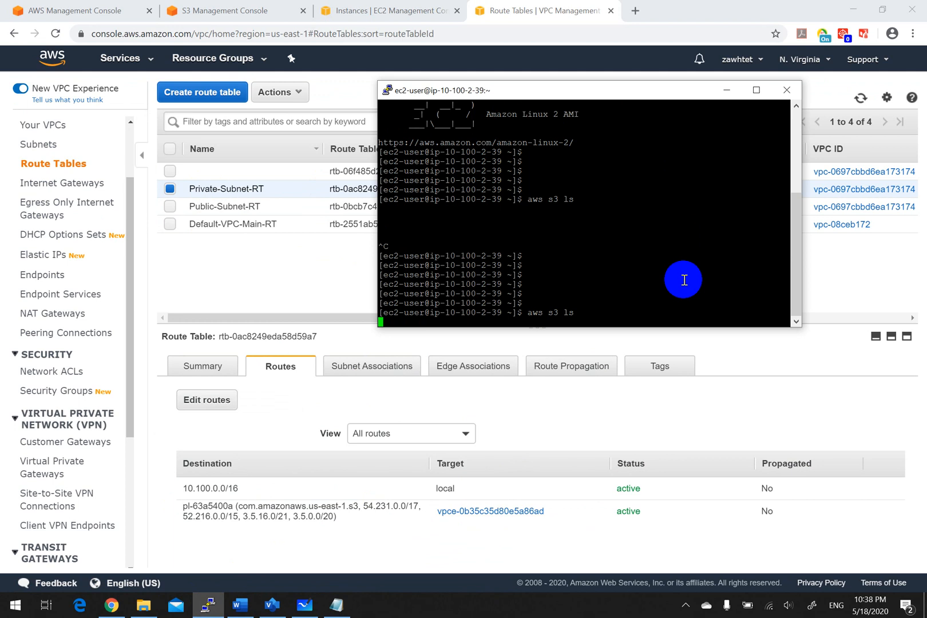
key(Return)
key(Return)
key(Return)
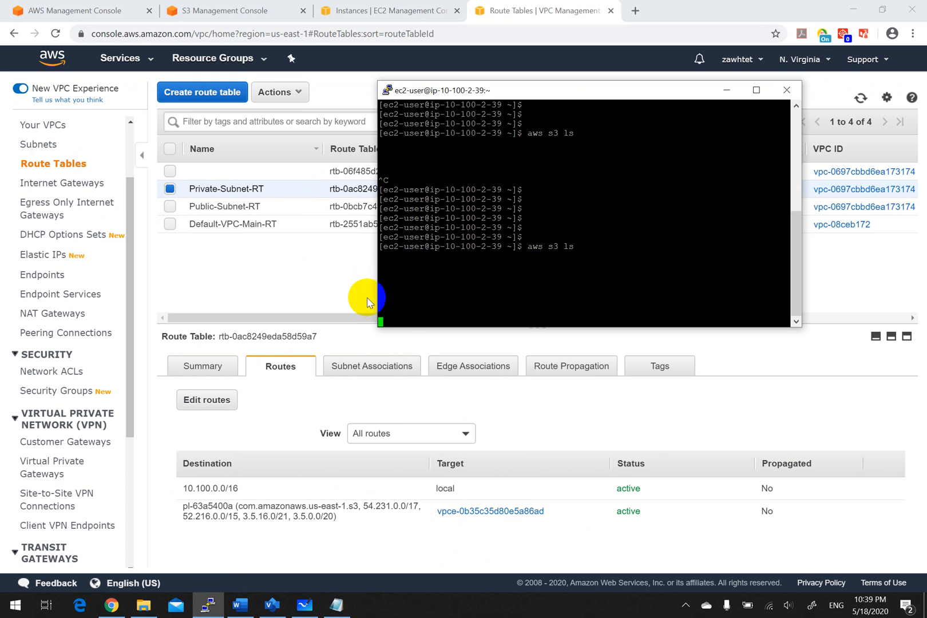
click(348, 269)
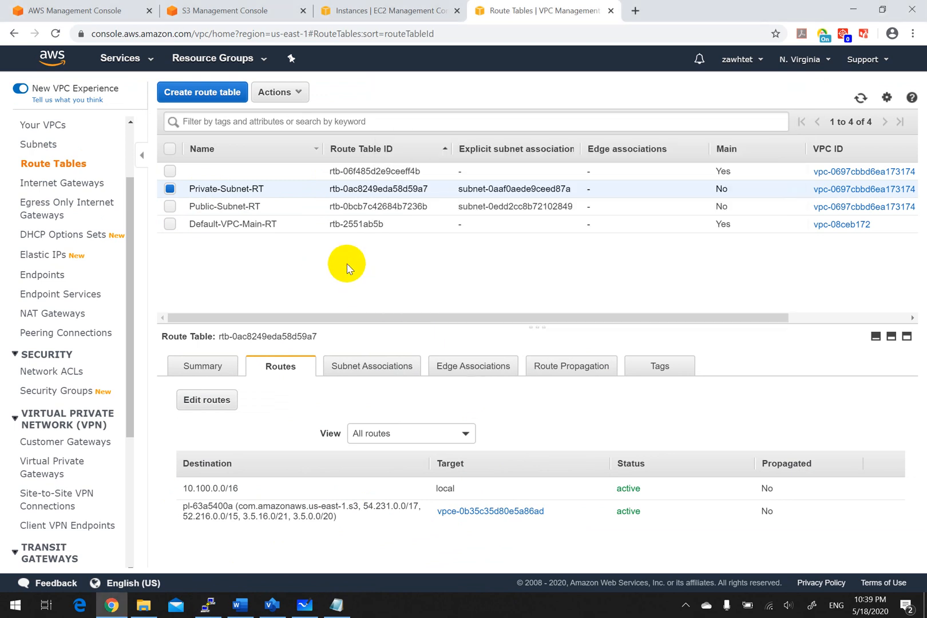
click(860, 98)
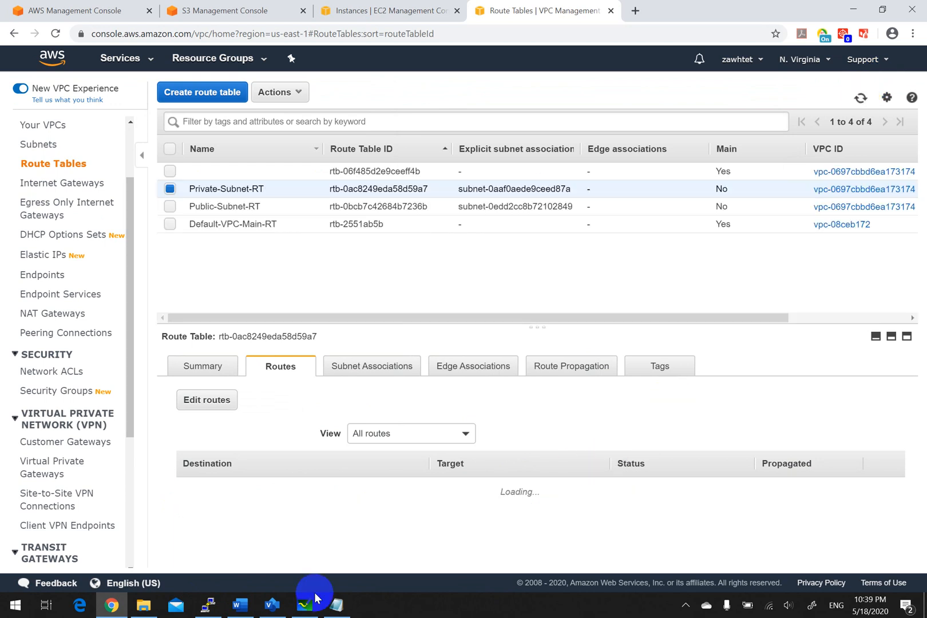
click(205, 606)
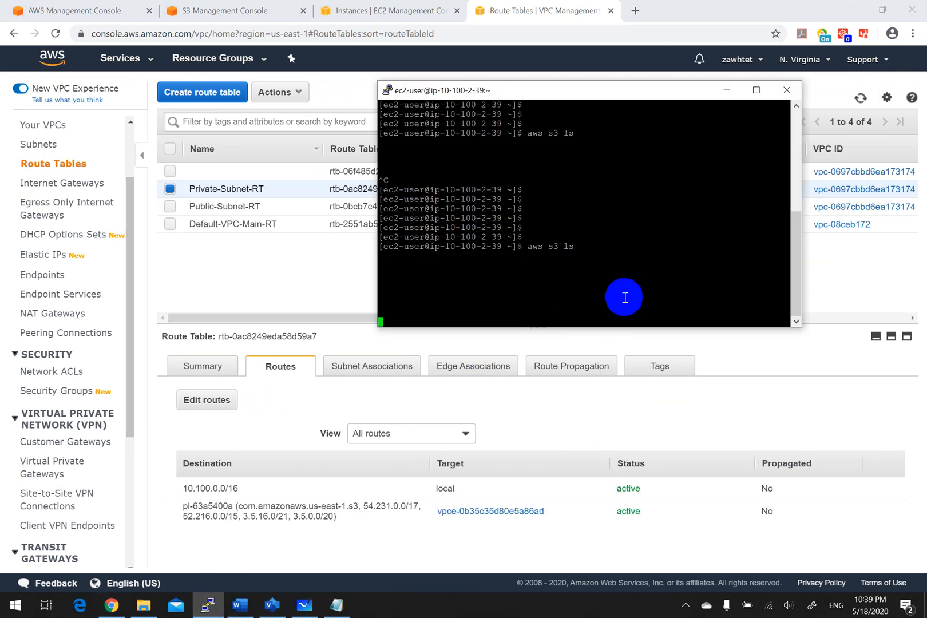
key(ctrl+c)
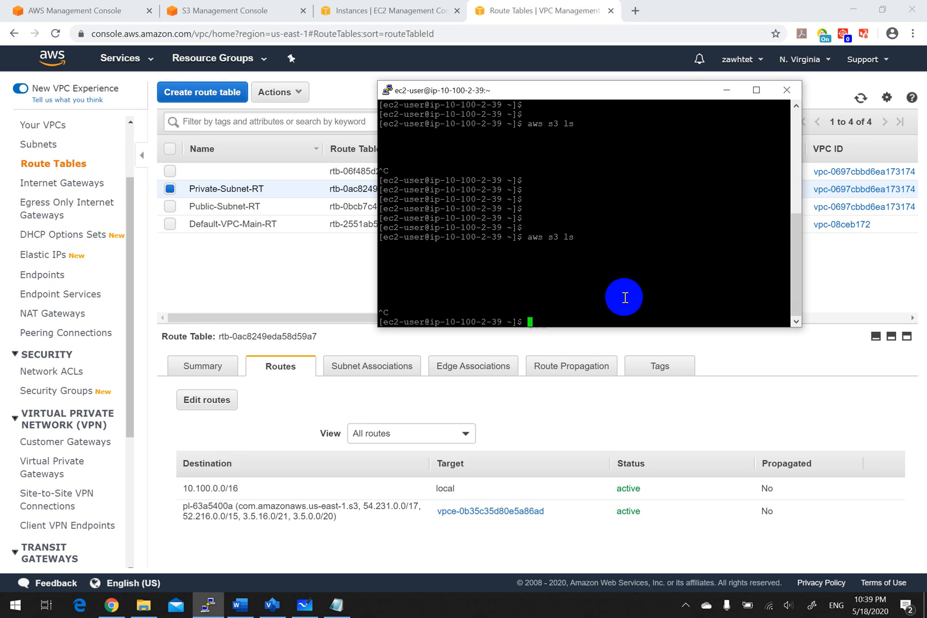
key(Return)
key(Return)
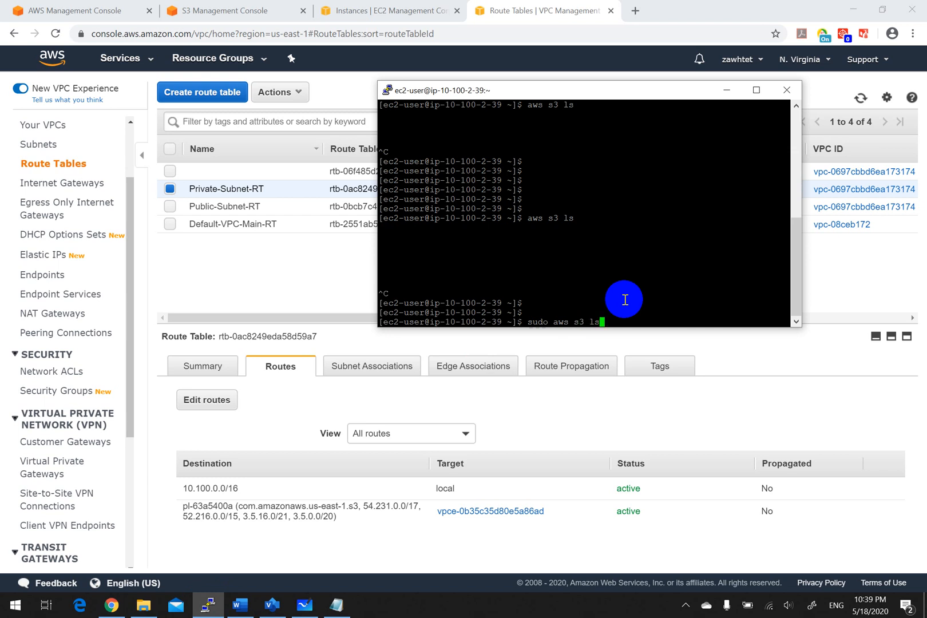
Step: List the S3 buckets from the private instance with sudo aws s3 ls and highlight the listed buckets
text(sudo aws s3 ls)
key(Return)
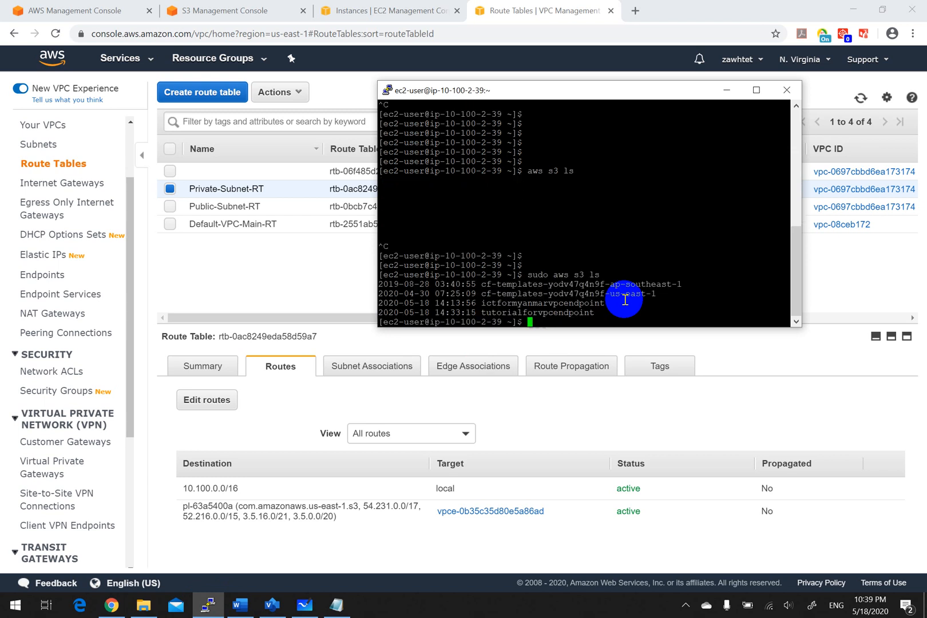
key(Return)
key(Return)
key(Return)
key(Return)
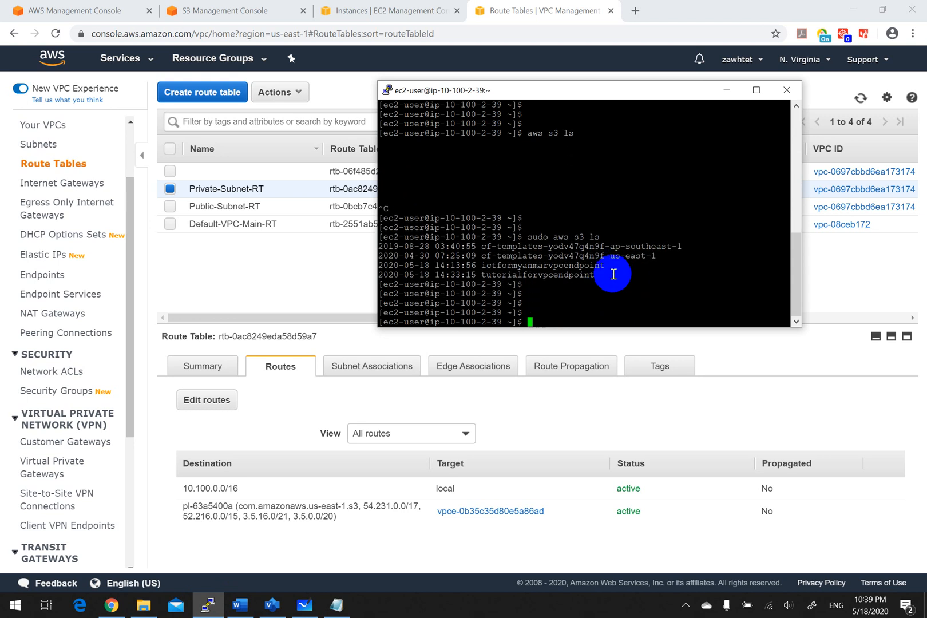
drag(606, 275, 382, 246)
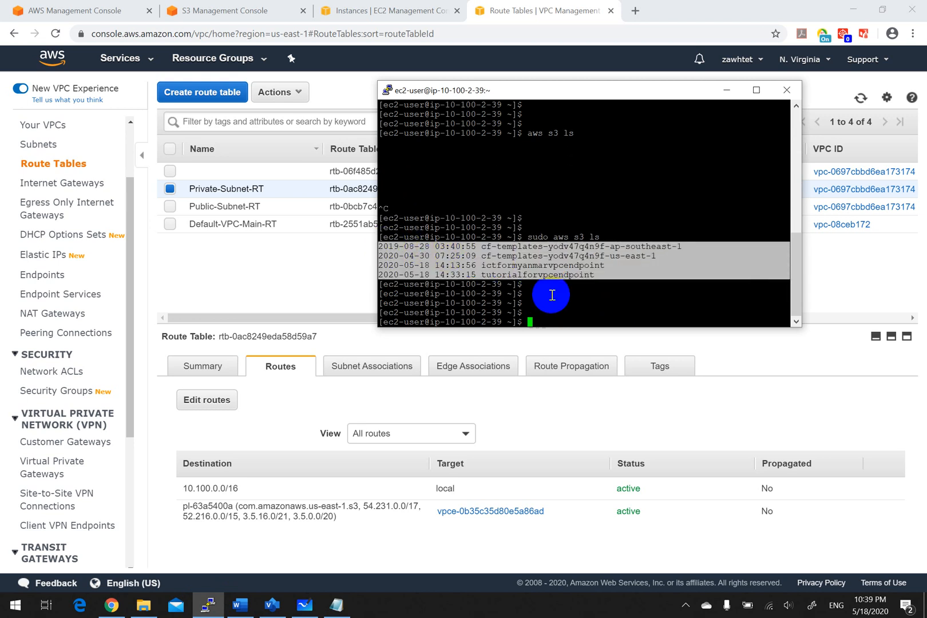
click(302, 279)
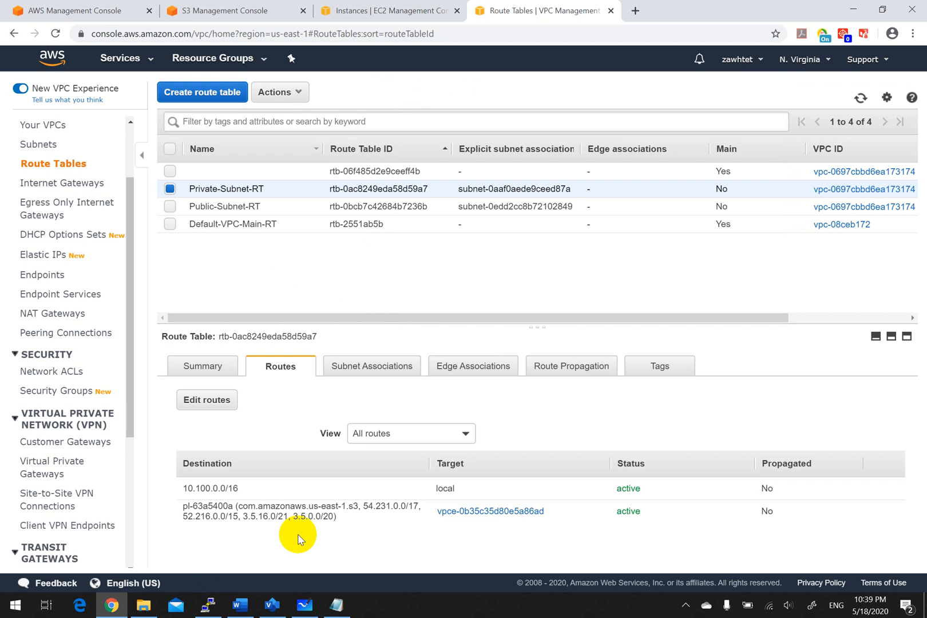
click(208, 604)
click(620, 305)
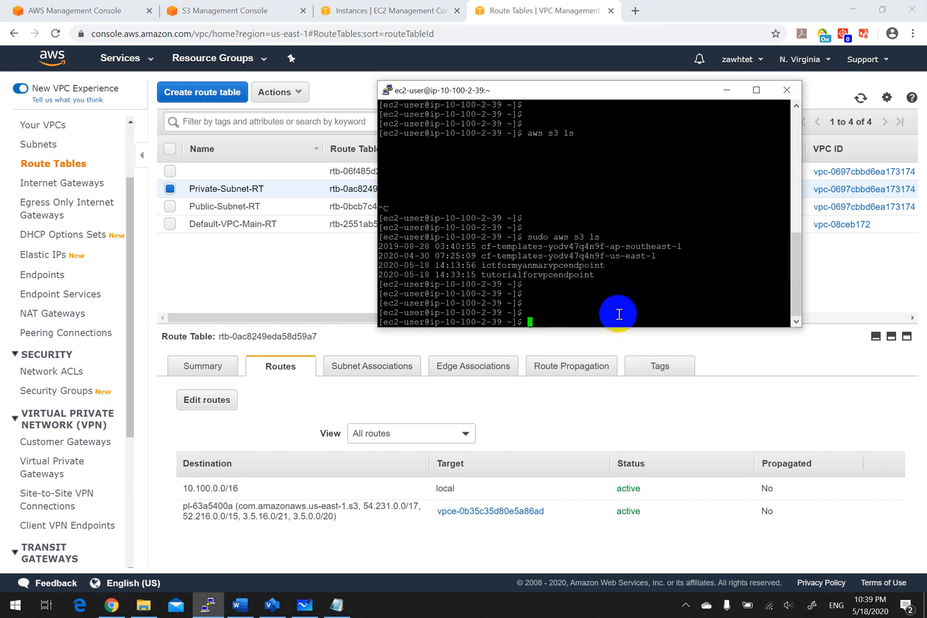
key(Return)
key(Return)
key(Return)
key(Return)
key(Return)
key(Return)
key(Return)
key(Return)
key(Return)
key(Return)
key(Return)
key(Return)
key(Return)
key(Return)
key(Return)
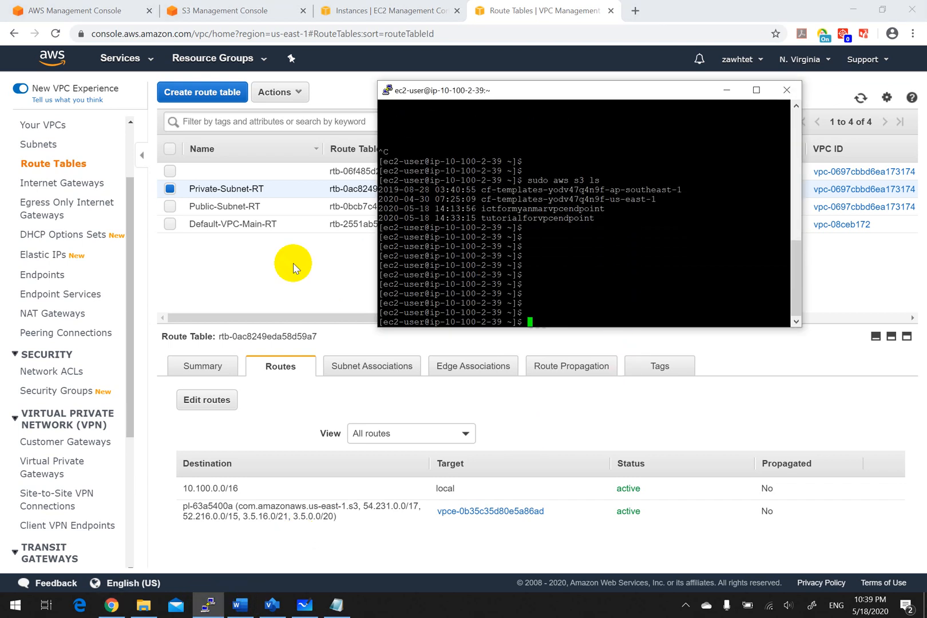
Step: Open the route editor of Private-Subnet-RT in the VPC console to inspect the S3 endpoint route, and cancel it
click(253, 265)
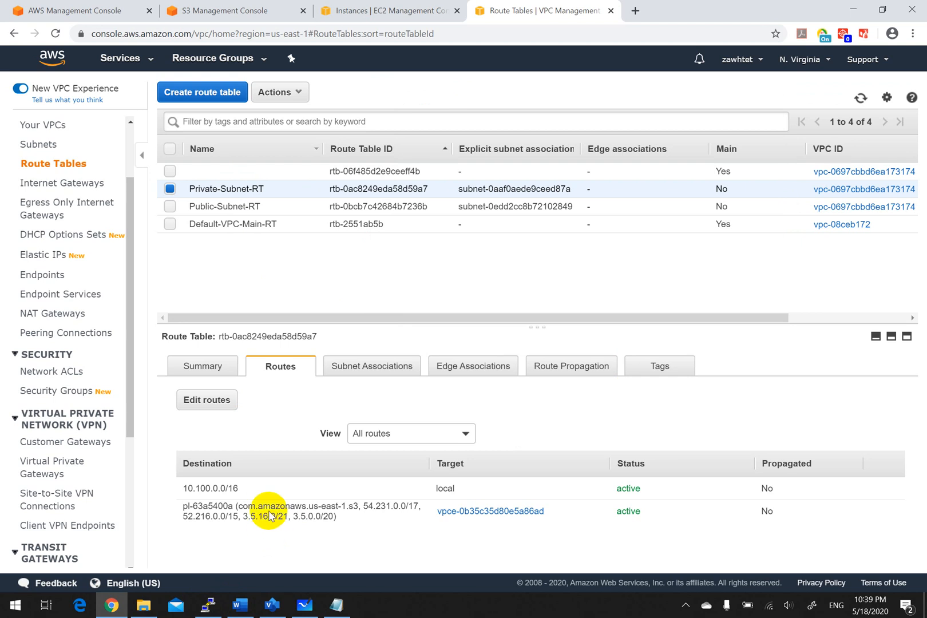
click(207, 400)
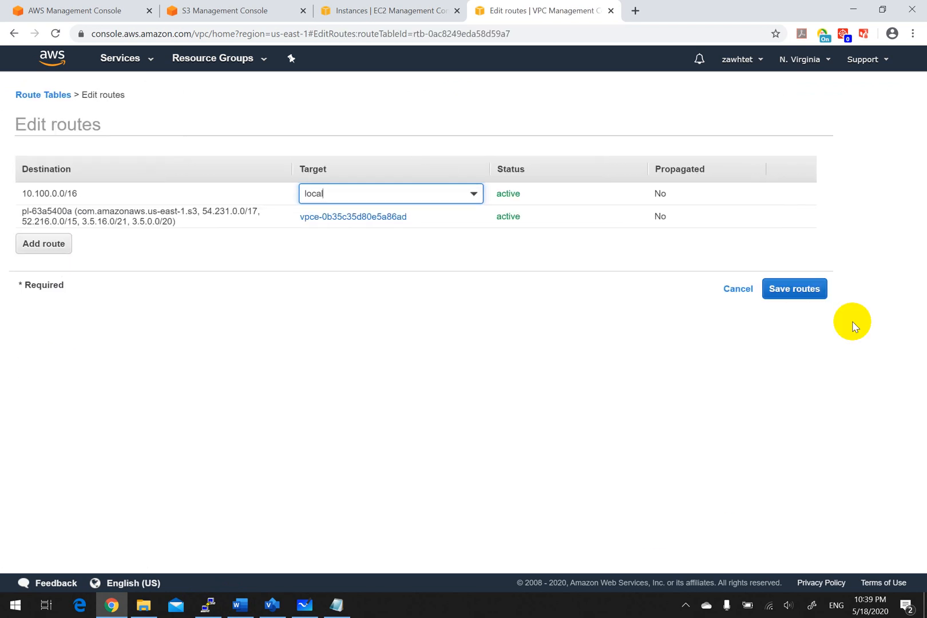
click(212, 252)
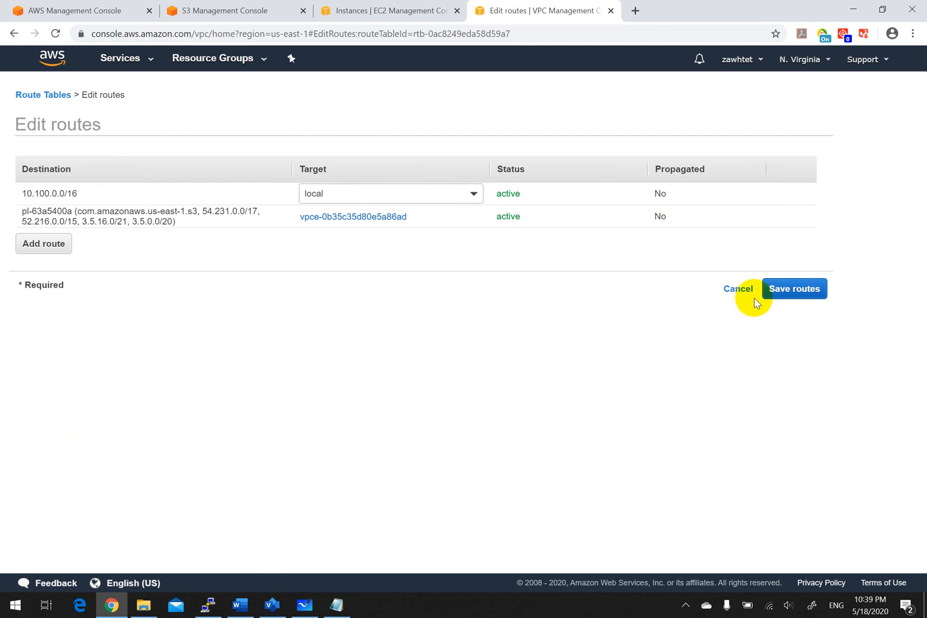
click(737, 288)
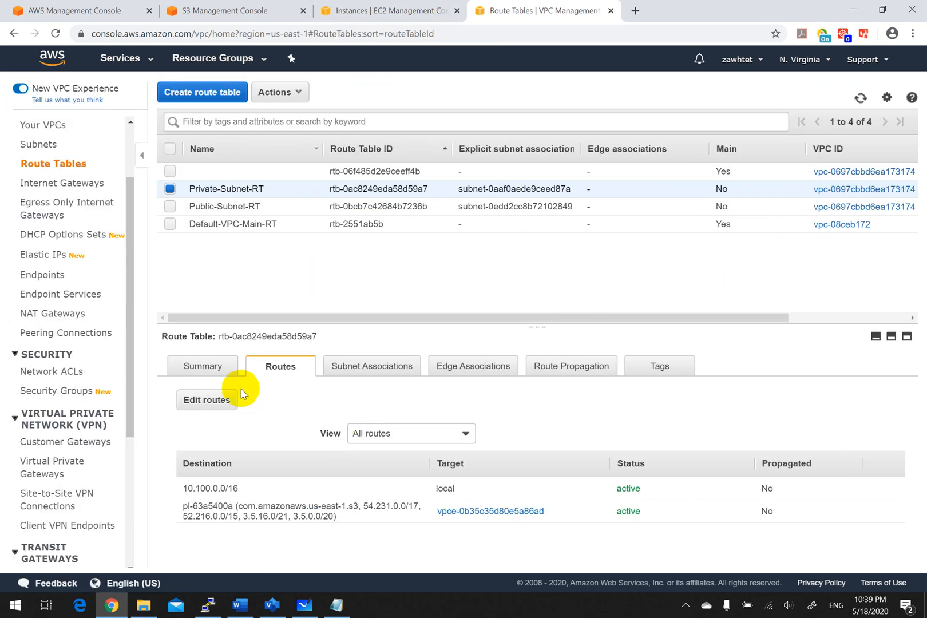
Step: Delete the VPC endpoint named VPCendpoint and confirm the deletion
click(44, 277)
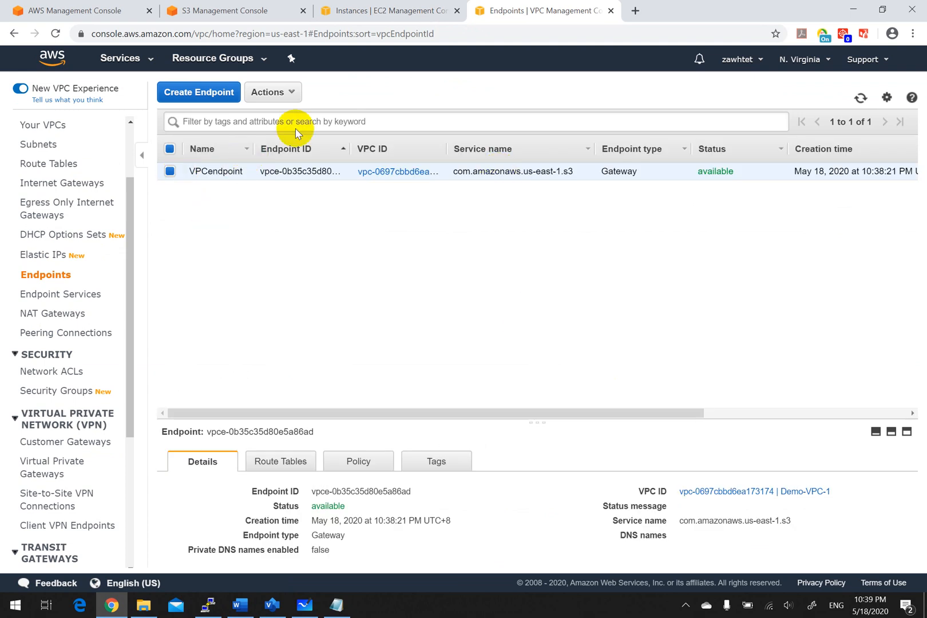
click(291, 92)
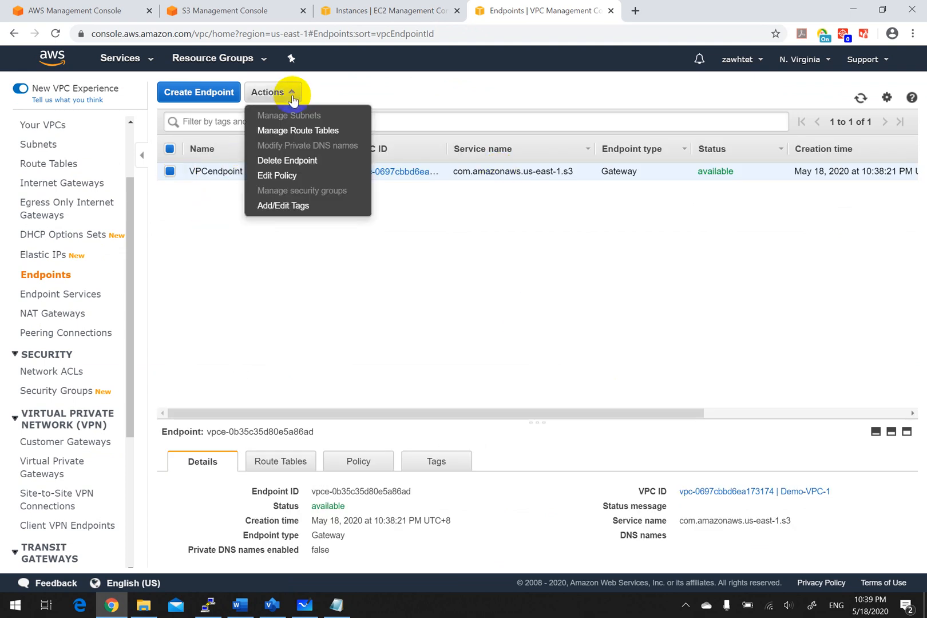
click(294, 161)
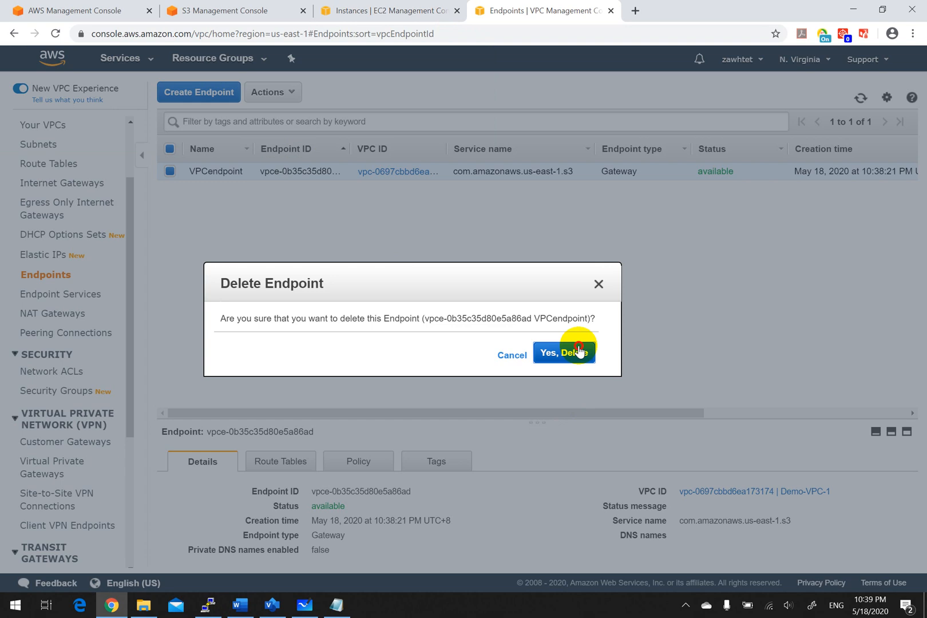
click(578, 351)
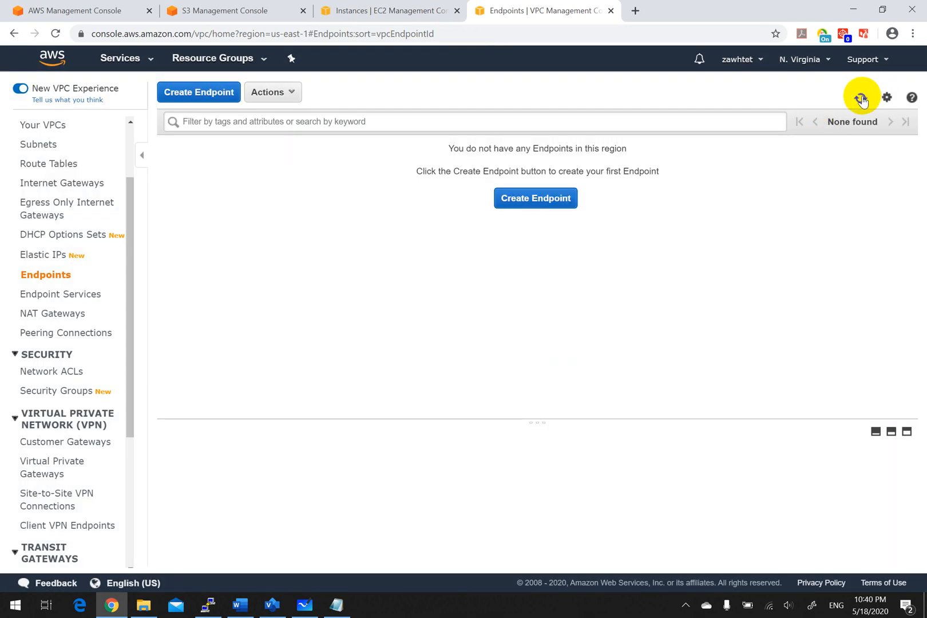
Step: Check the refreshed routes of Private-Subnet-RT, its route editor and the endpoints list for the deleted endpoint's entry
click(43, 168)
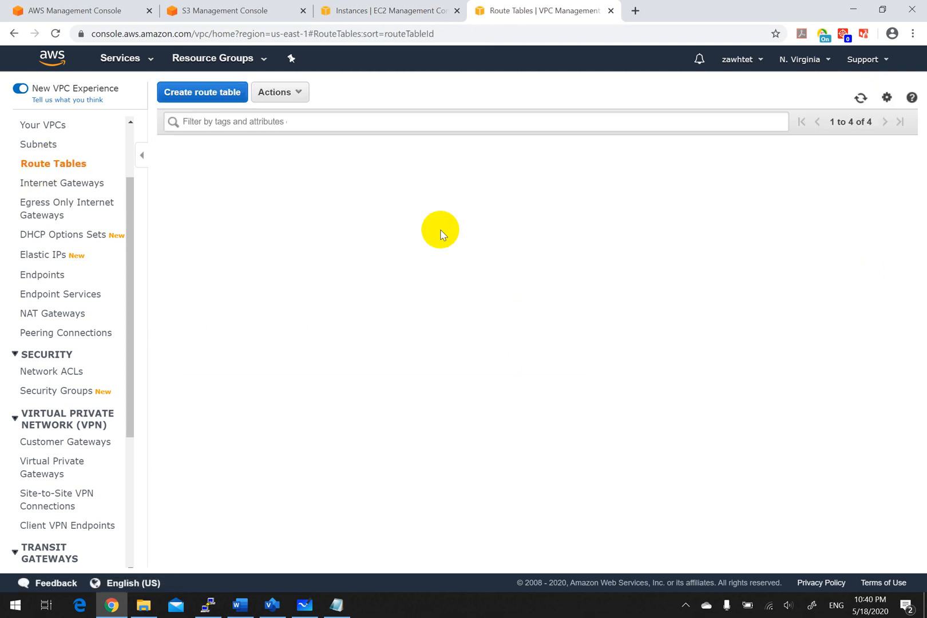
click(243, 190)
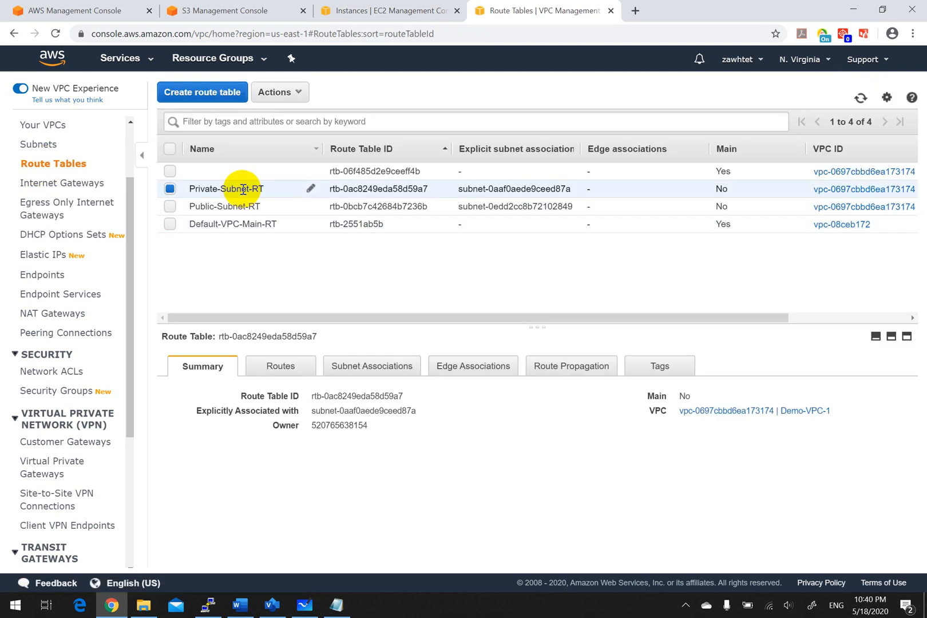
click(277, 365)
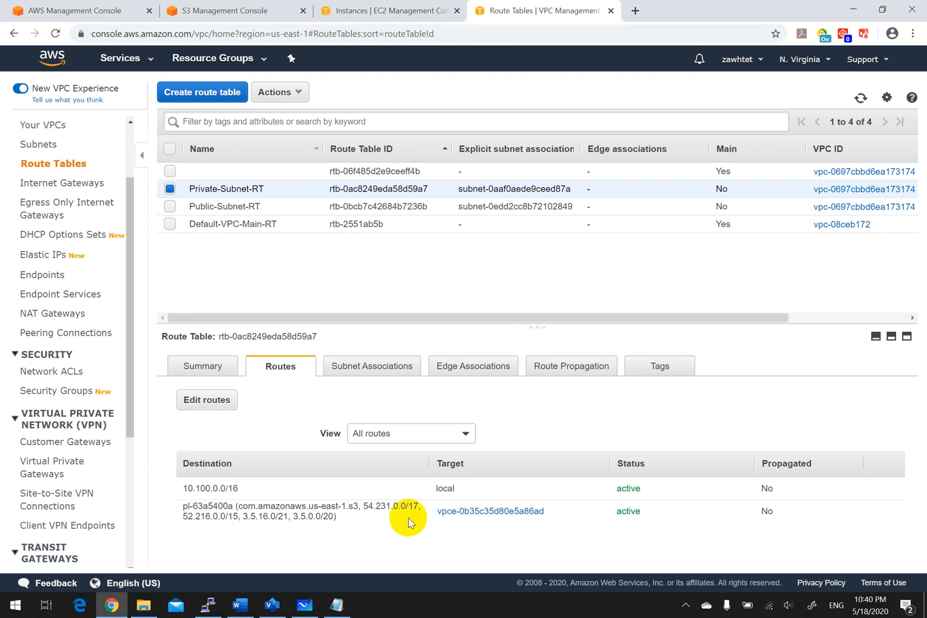
click(860, 97)
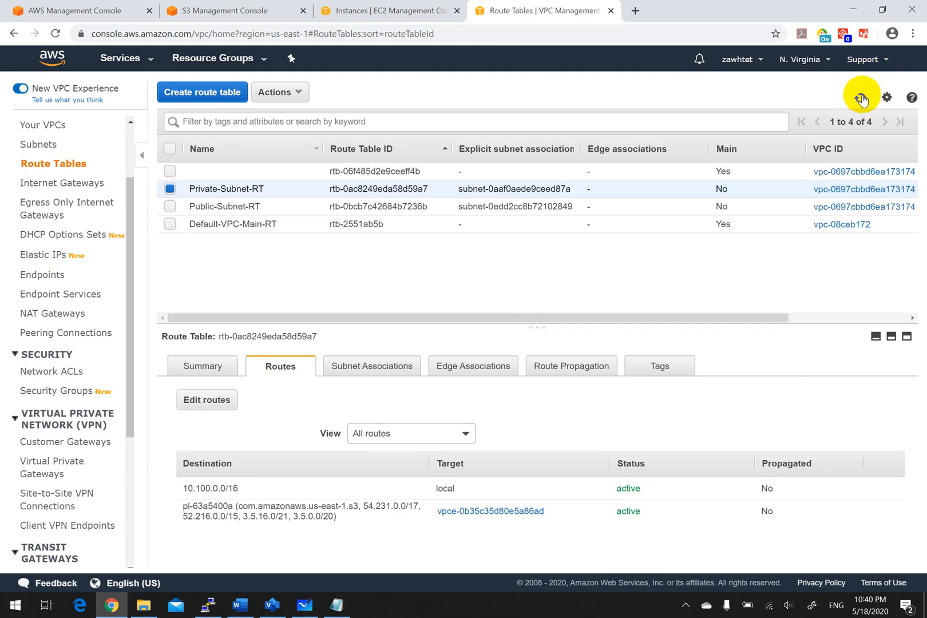
click(861, 97)
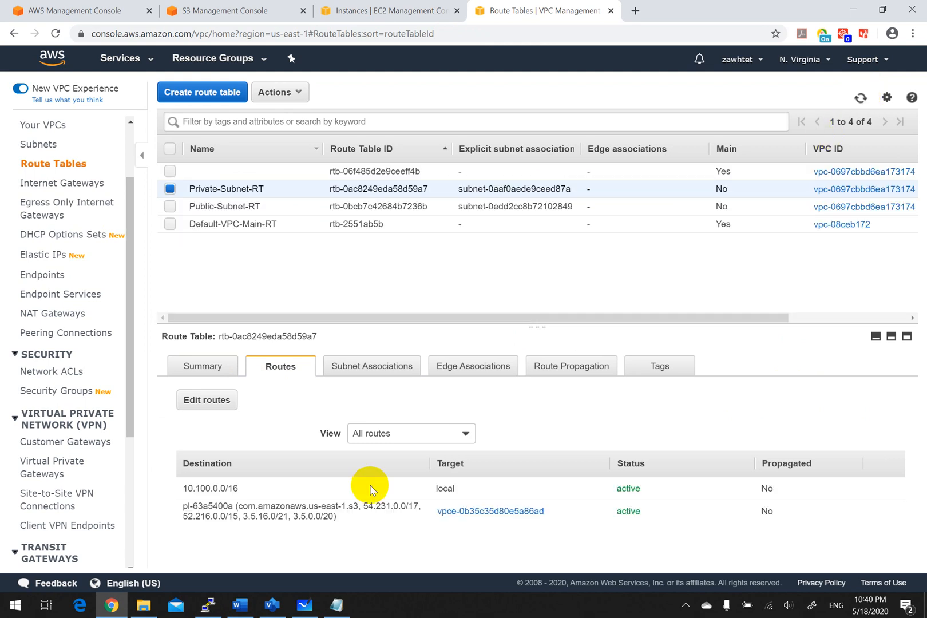
click(236, 410)
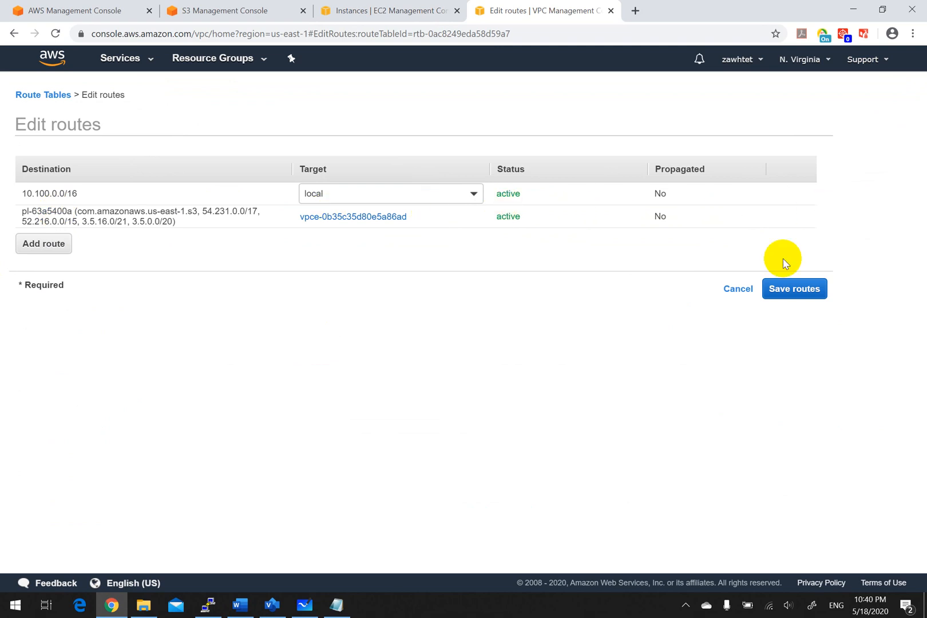
click(738, 289)
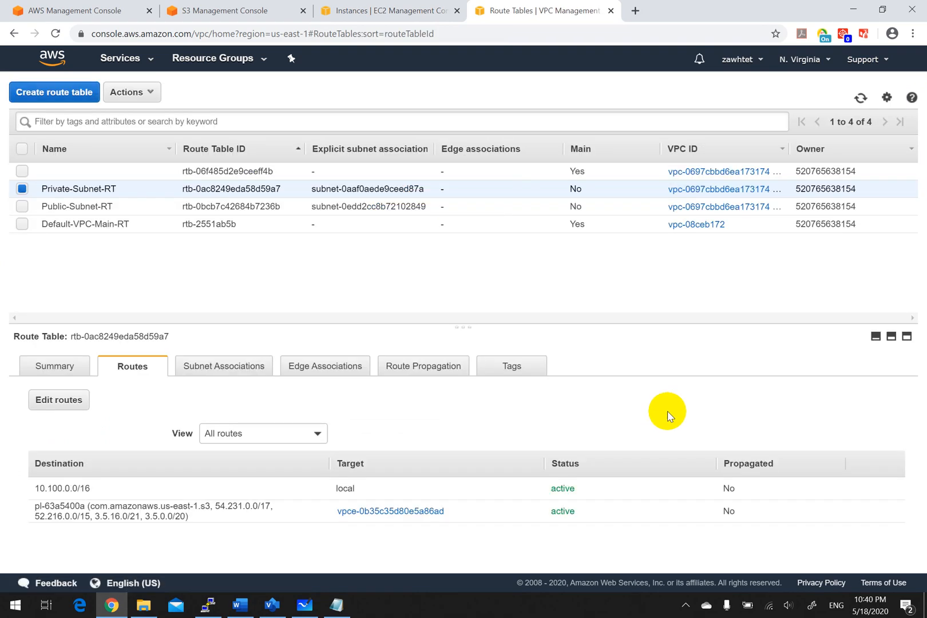
click(859, 98)
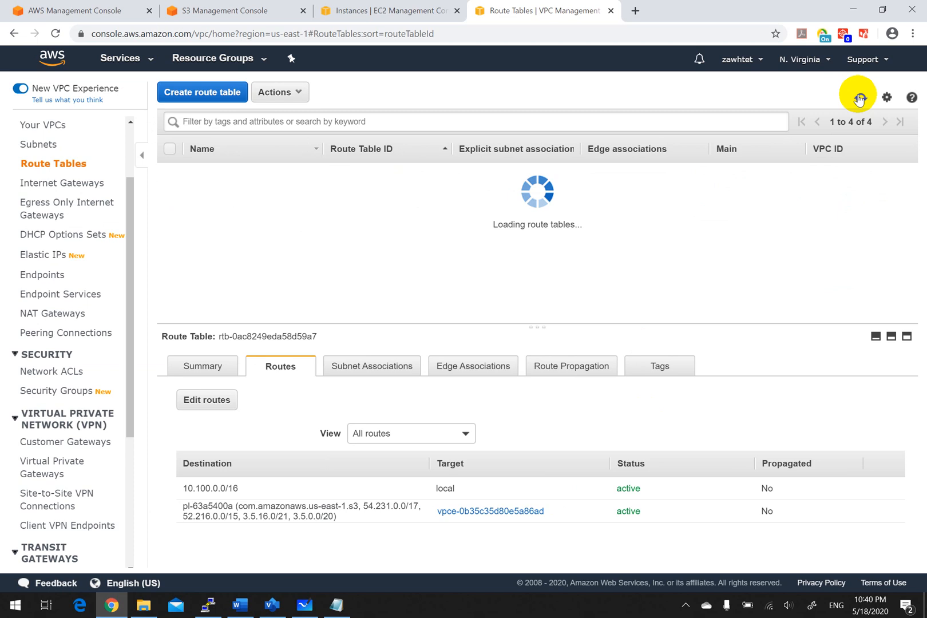
click(859, 99)
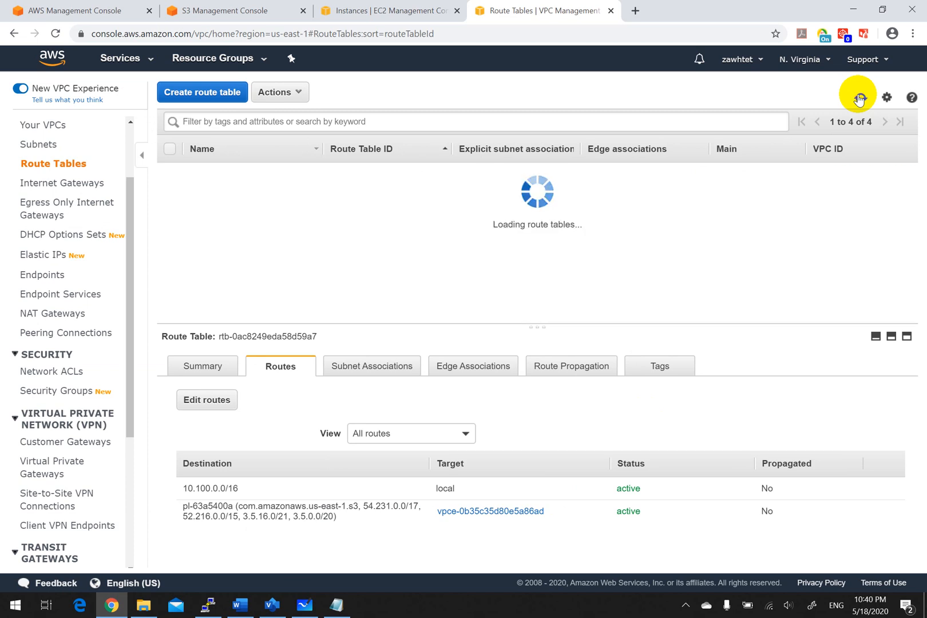
click(859, 99)
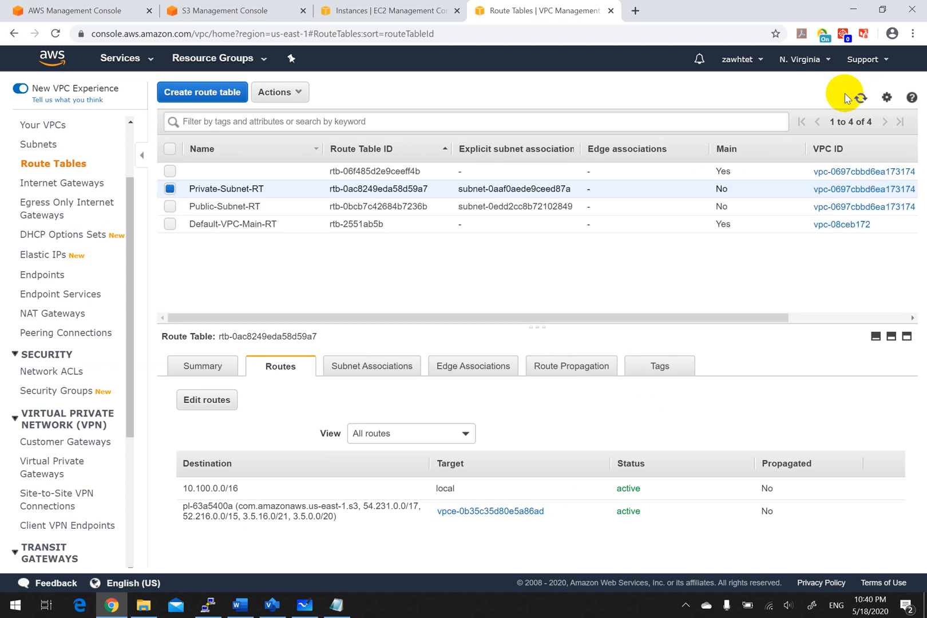
click(39, 275)
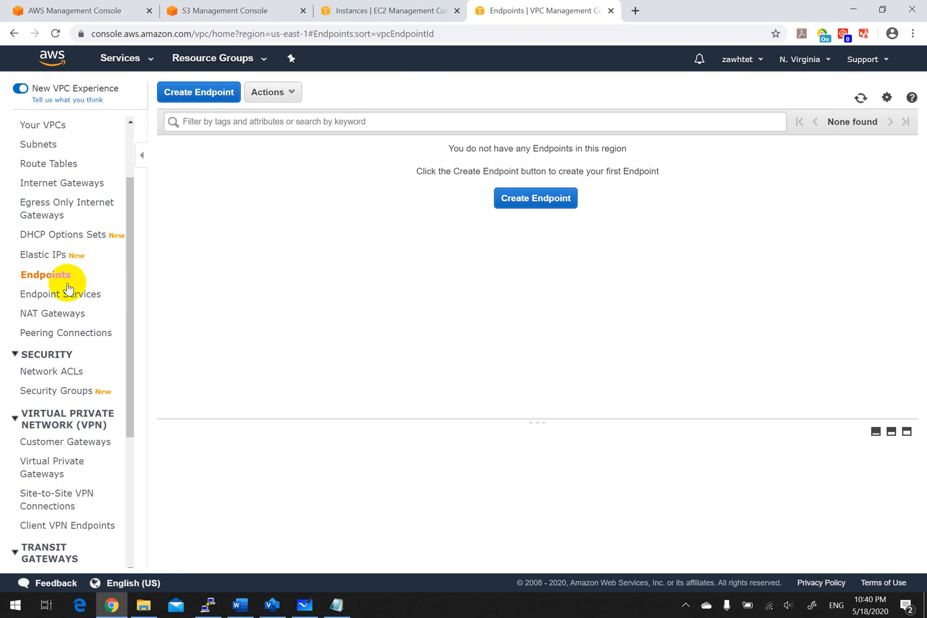
Step: Reopen the routes of Private-Subnet-RT and refresh the route tables to recheck the S3 endpoint entry
click(41, 164)
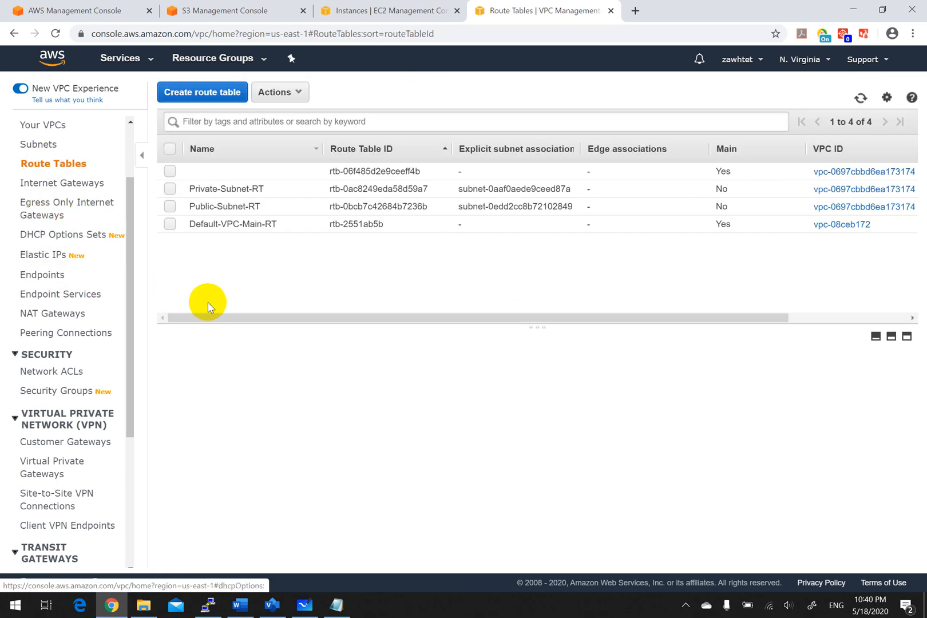
click(229, 192)
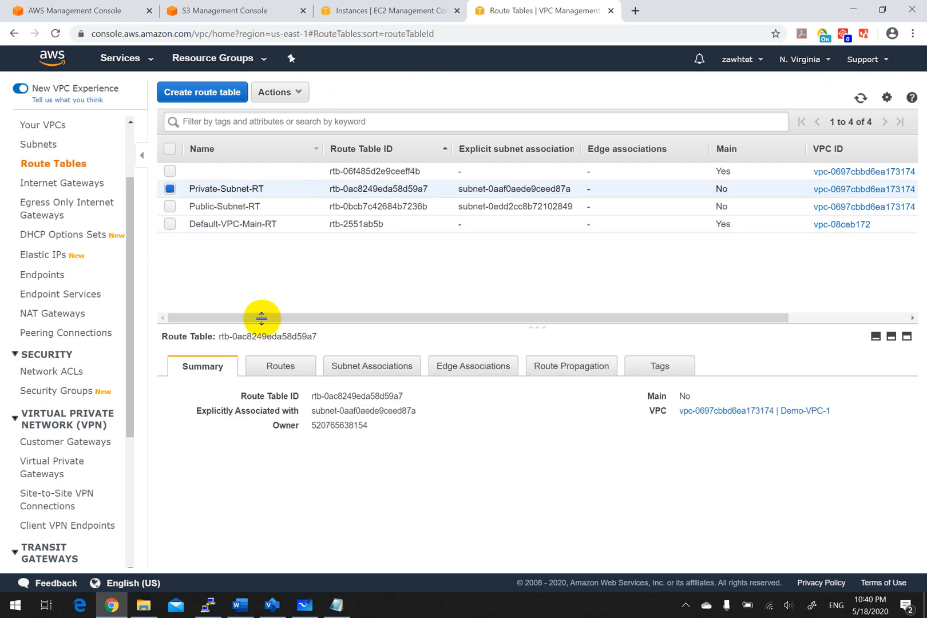
click(278, 368)
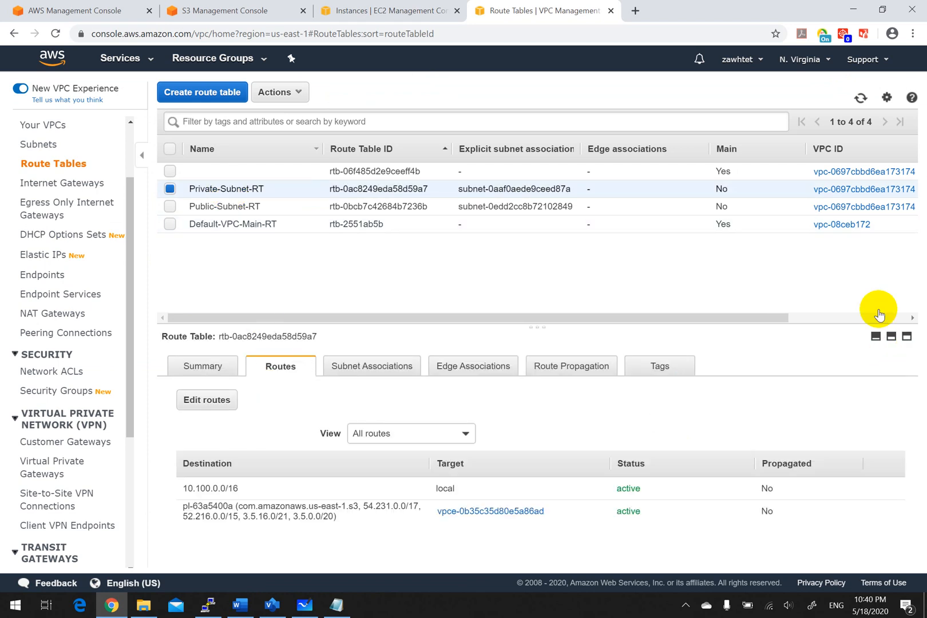
click(861, 98)
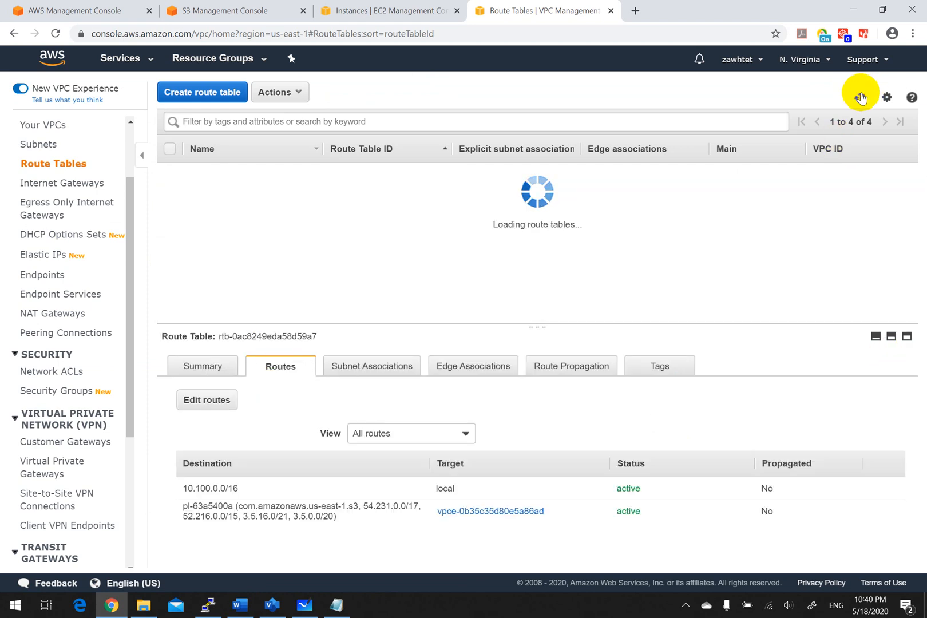
Step: Switch to the PuTTY session on the private instance and run sudo aws s3 ls to test S3 access without the endpoint
click(210, 606)
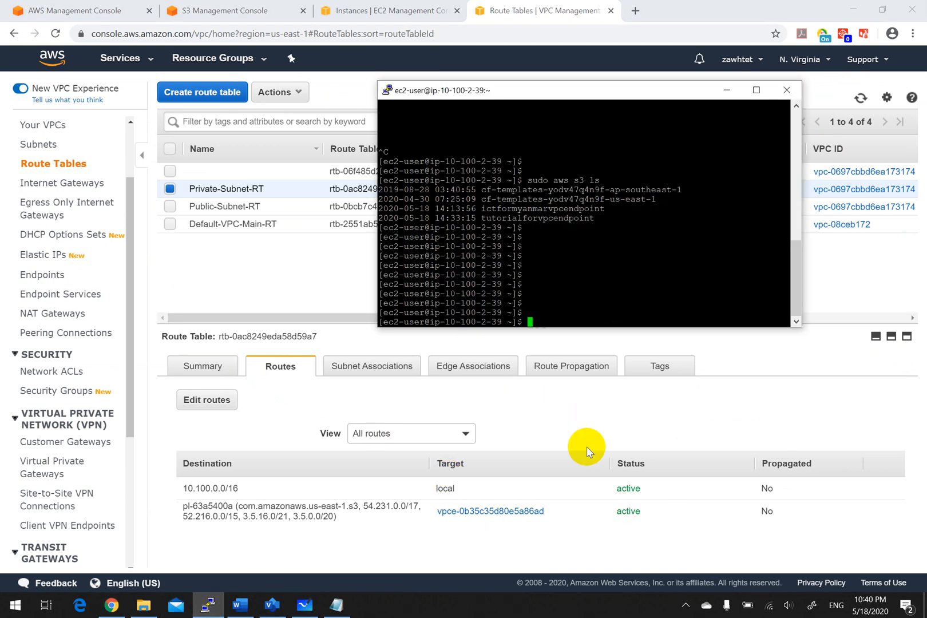
key(Return)
key(Return)
key(Return)
key(Return)
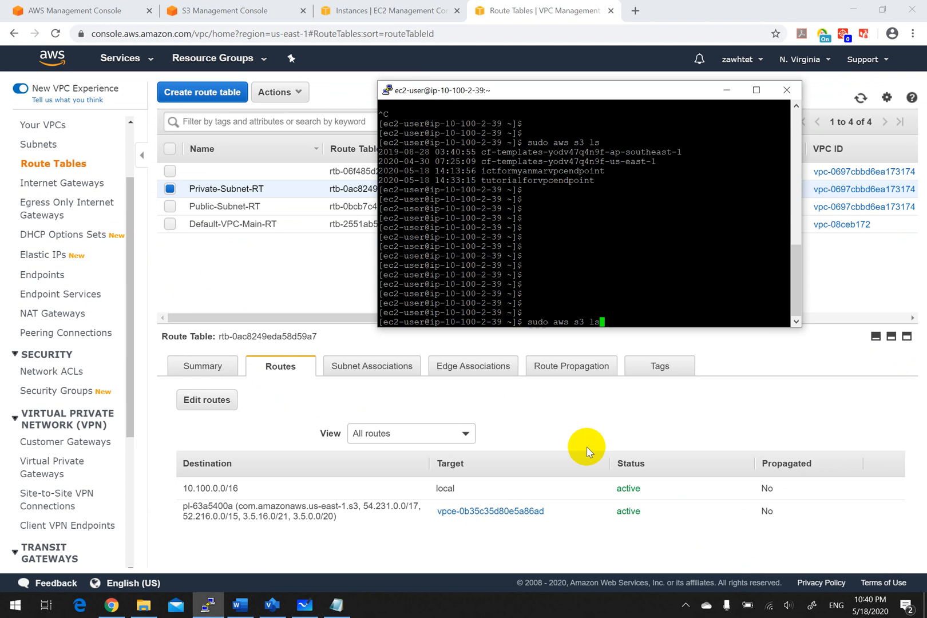
key(Return)
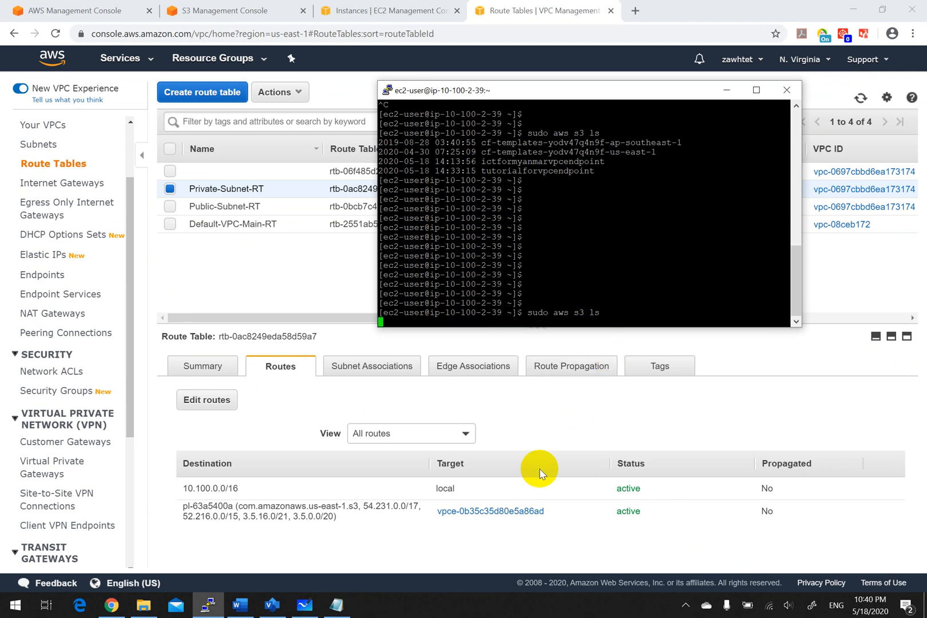
Step: Review the VPC endpoint diagram in Visio, return to the PuTTY session and interrupt the running bucket listing
click(273, 606)
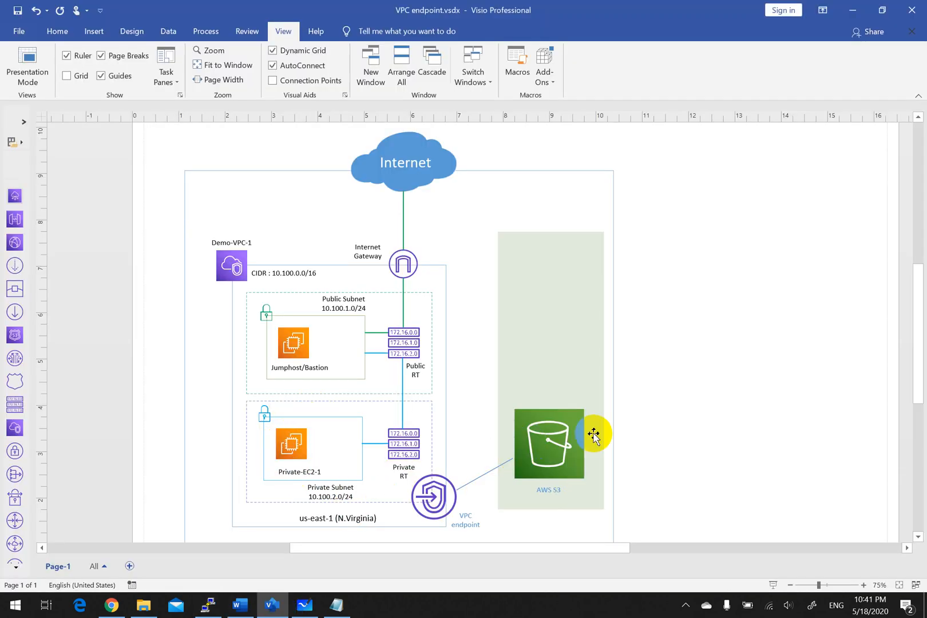
click(208, 605)
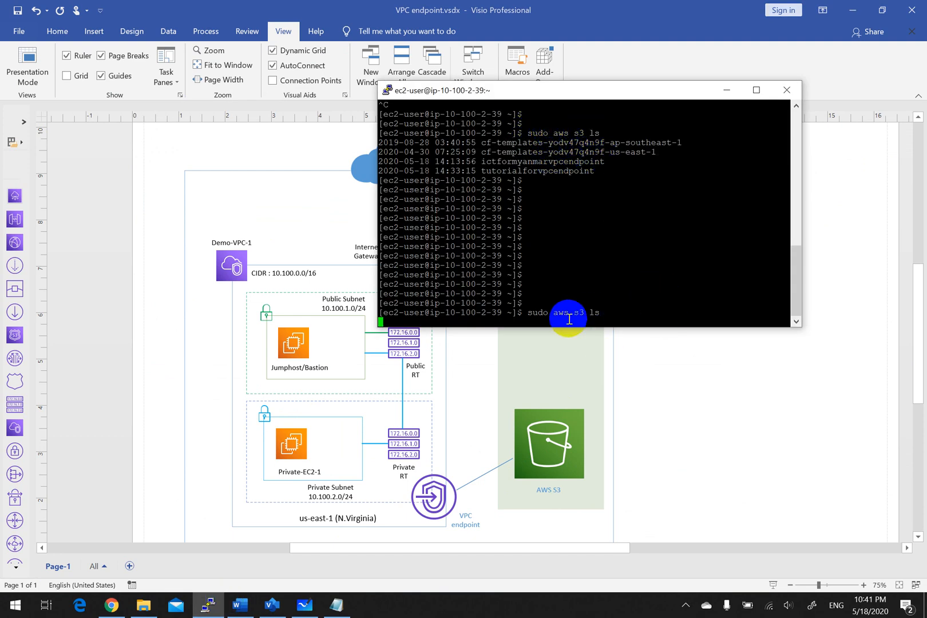
drag(571, 312, 610, 312)
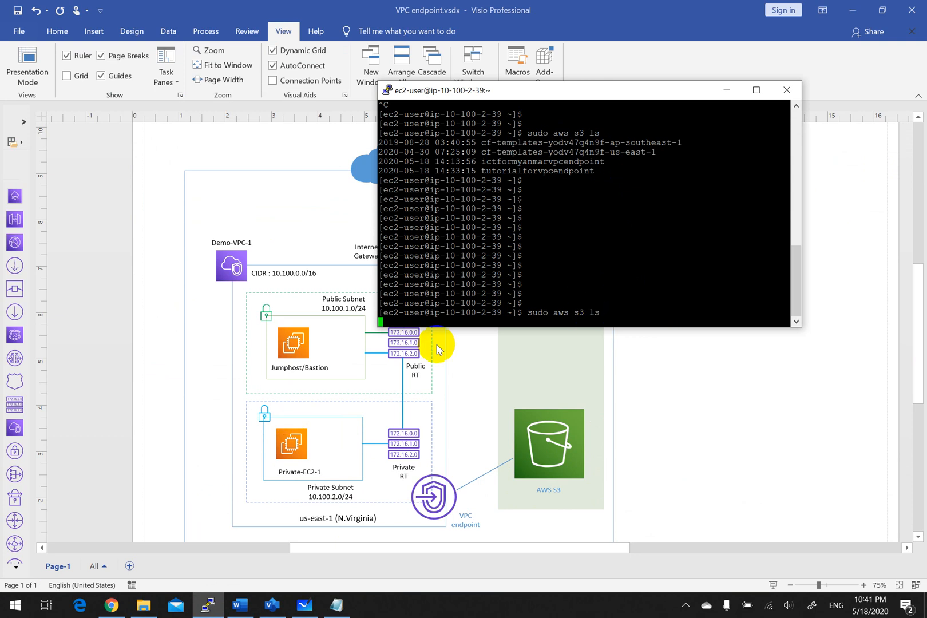
click(640, 296)
key(Return)
key(Return)
key(Return)
key(Return)
key(Return)
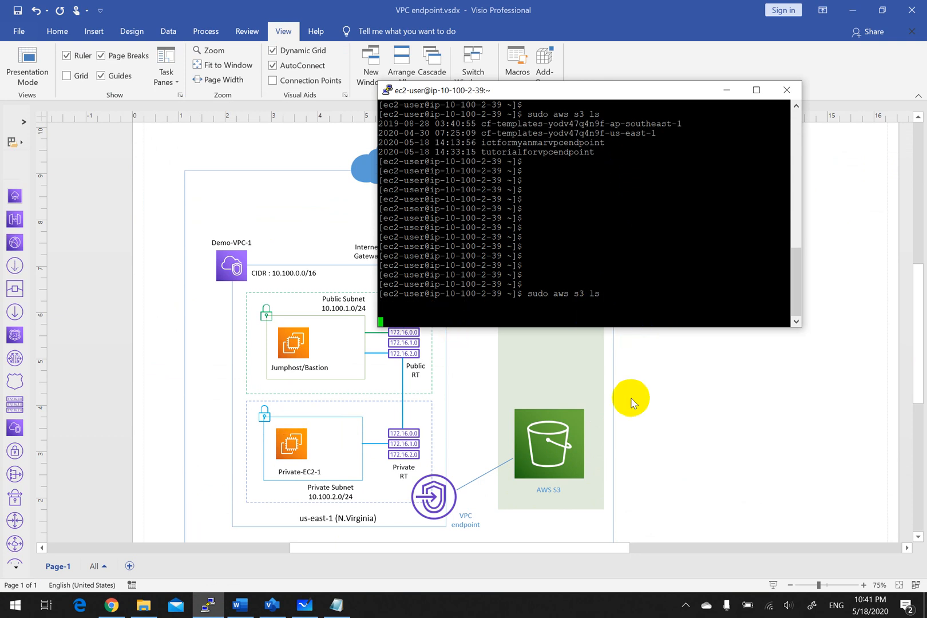
key(ctrl+c)
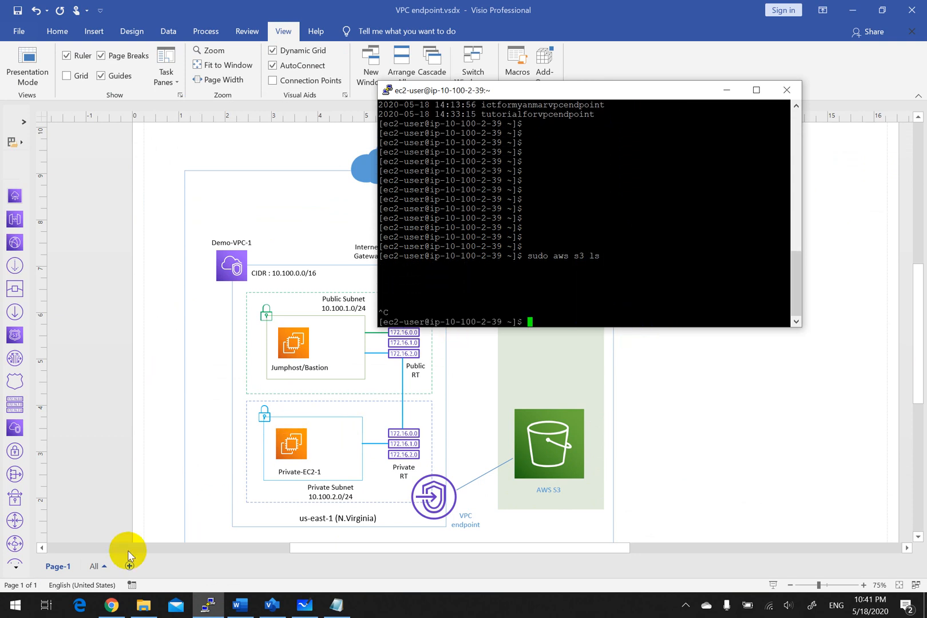
Step: In the VPC console in Chrome, start a new endpoint and select the com.amazonaws.us-east-1.s3 gateway service by filtering for s3
click(111, 604)
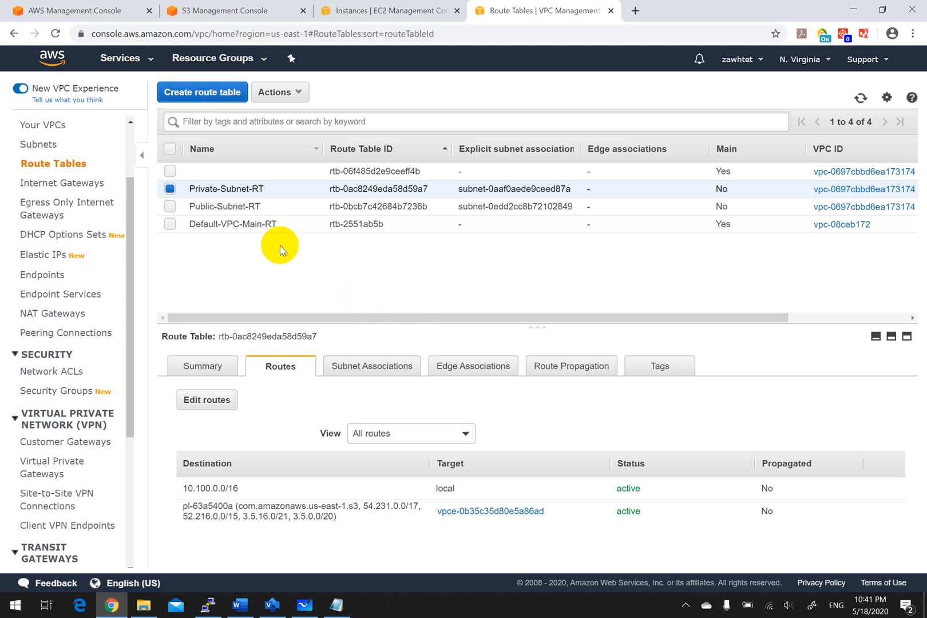
click(50, 279)
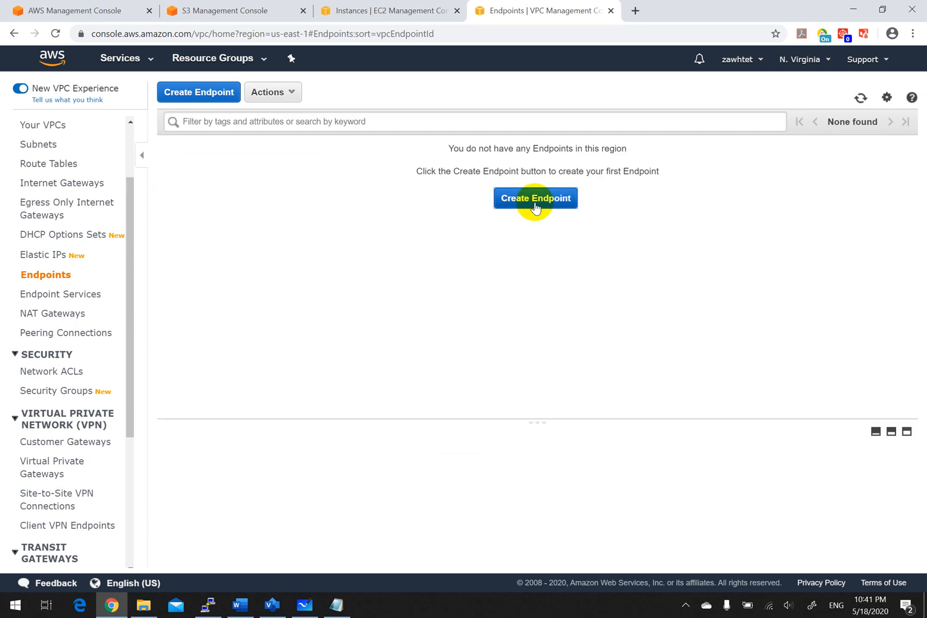
click(535, 200)
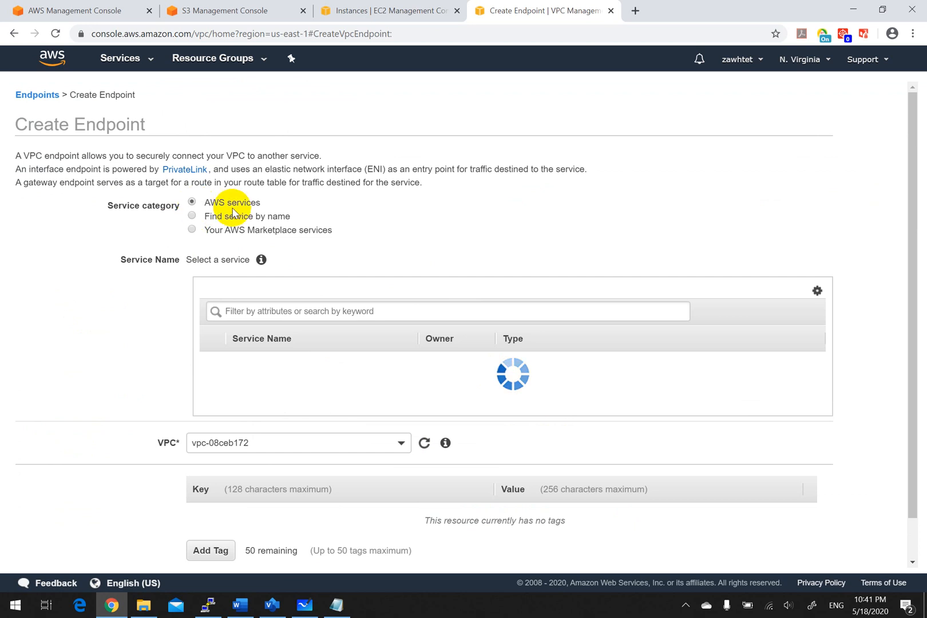
click(266, 310)
text(s3)
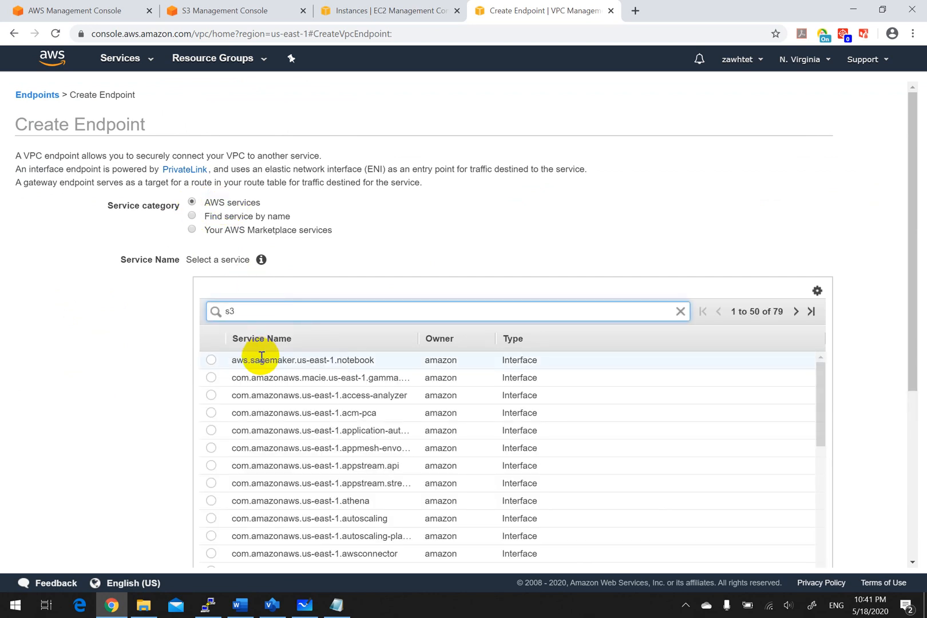
key(Return)
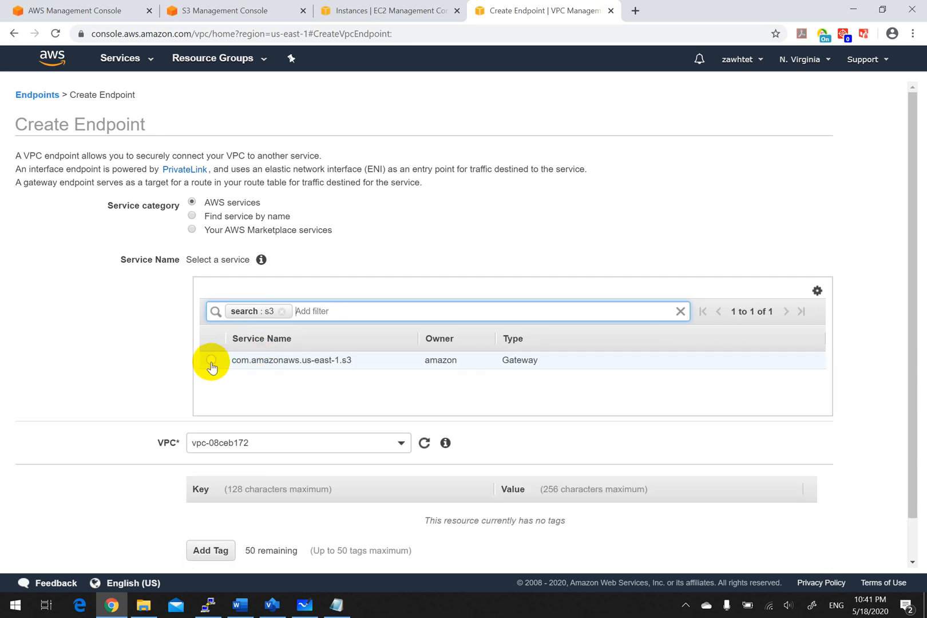
click(211, 361)
Step: Assign the endpoint to Demo-VPC-1 and the Private-Subnet route table, keep the Full Access policy, and create it
scroll(389, 445, down, 5)
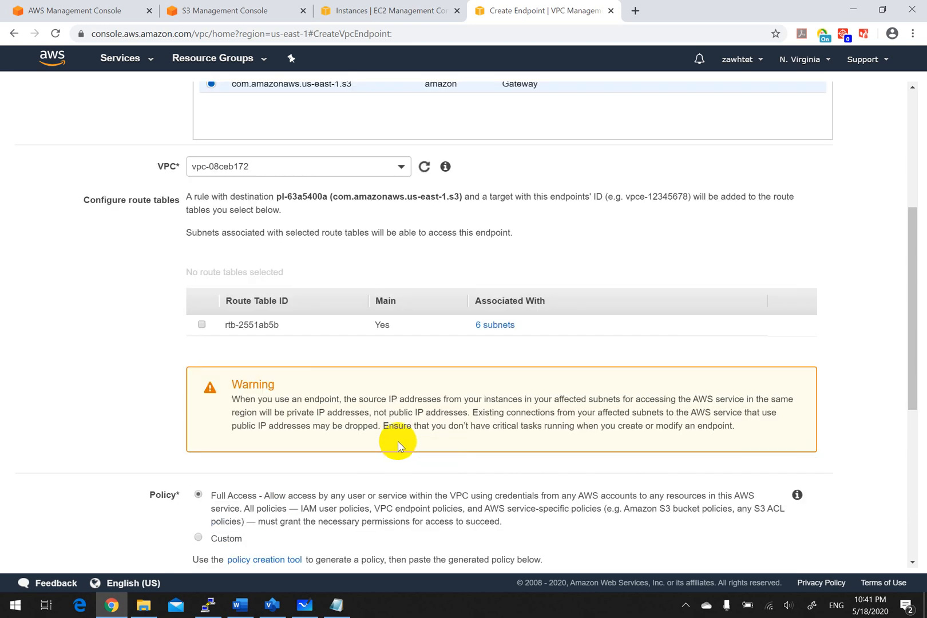
click(400, 167)
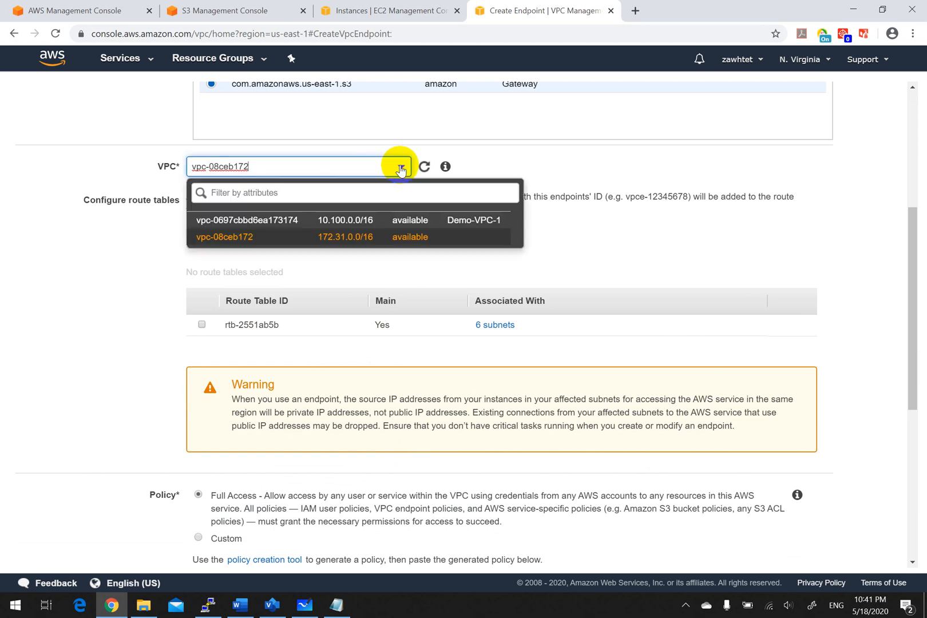
click(413, 222)
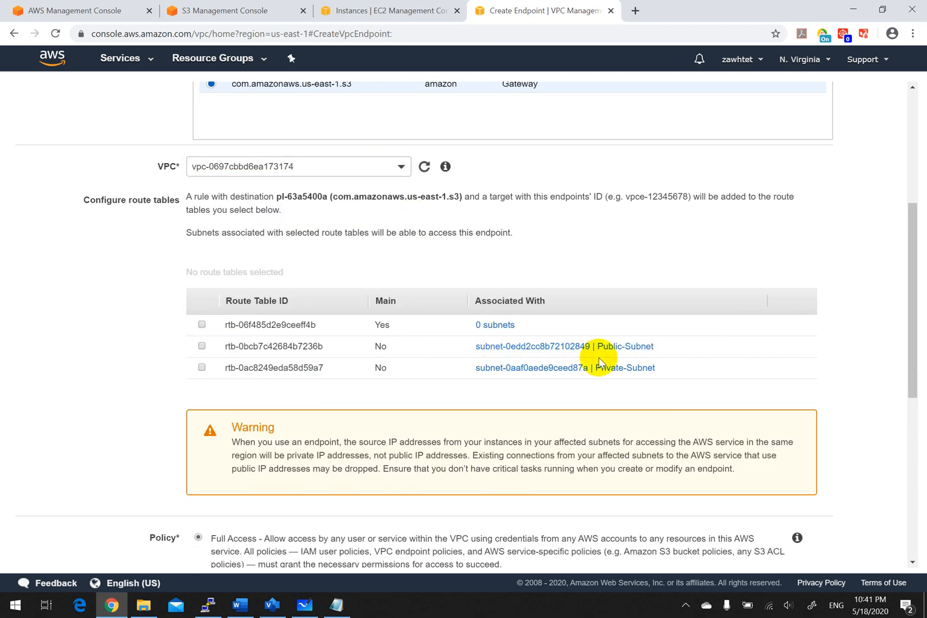
click(203, 369)
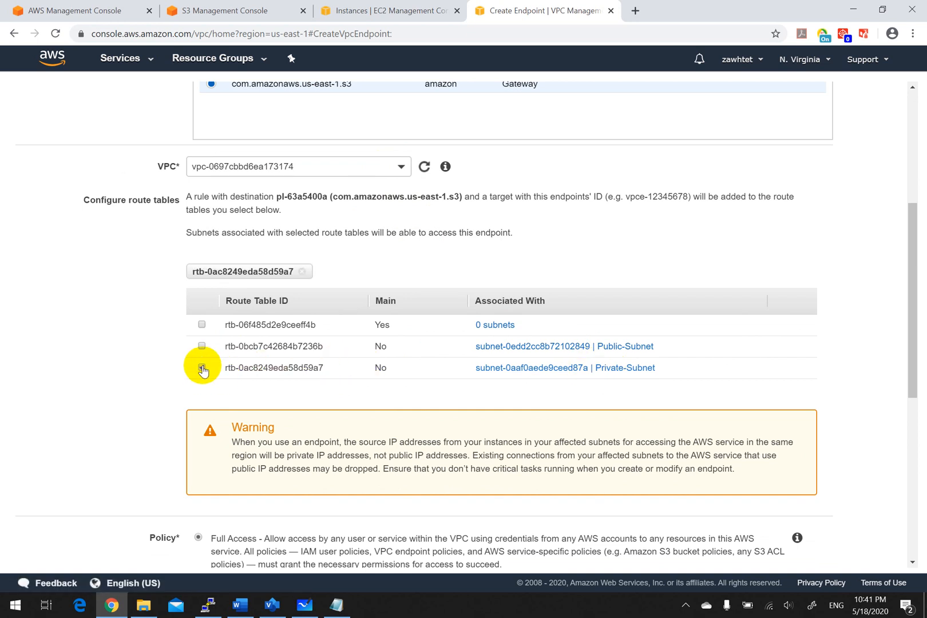
scroll(124, 378, down, 5)
scroll(126, 381, down, 3)
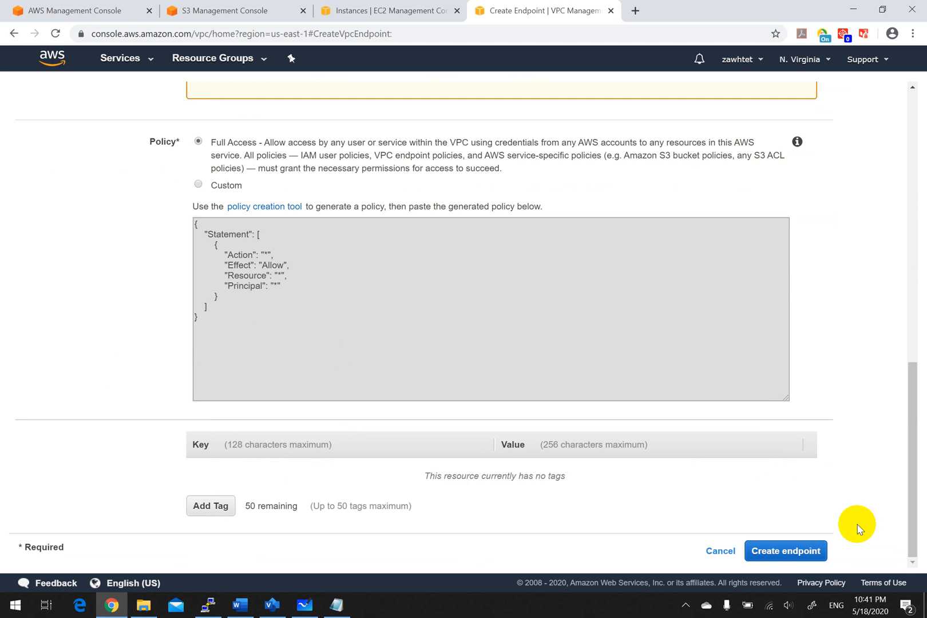
click(783, 552)
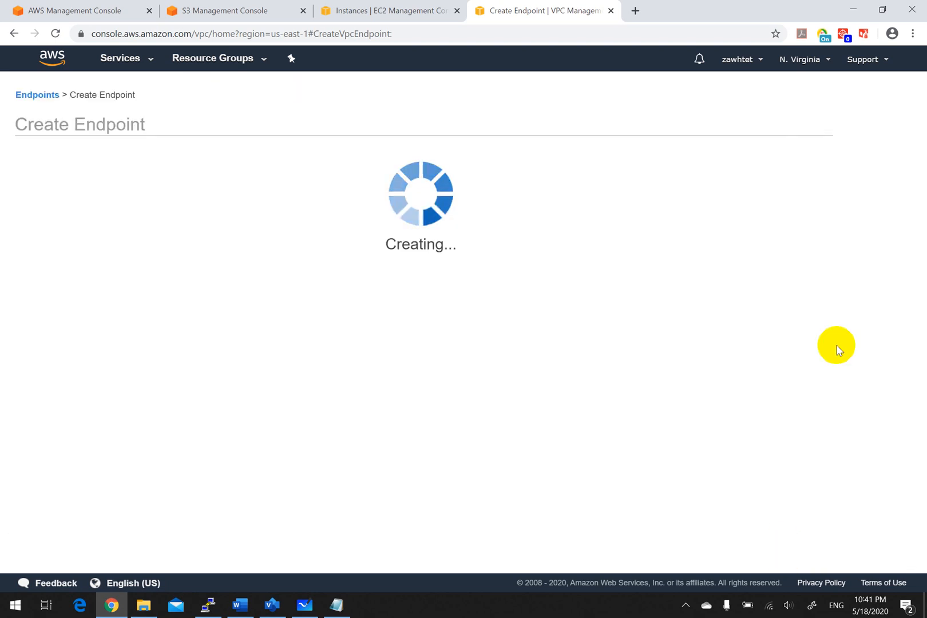
click(600, 239)
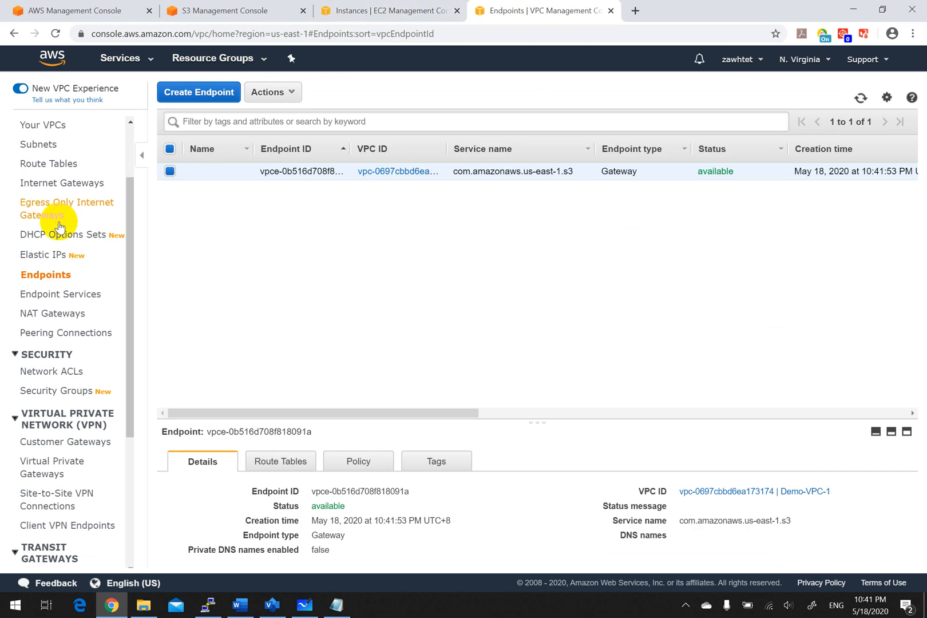
Step: Check the routes of Private-Subnet-RT for the new S3 endpoint entry
click(38, 166)
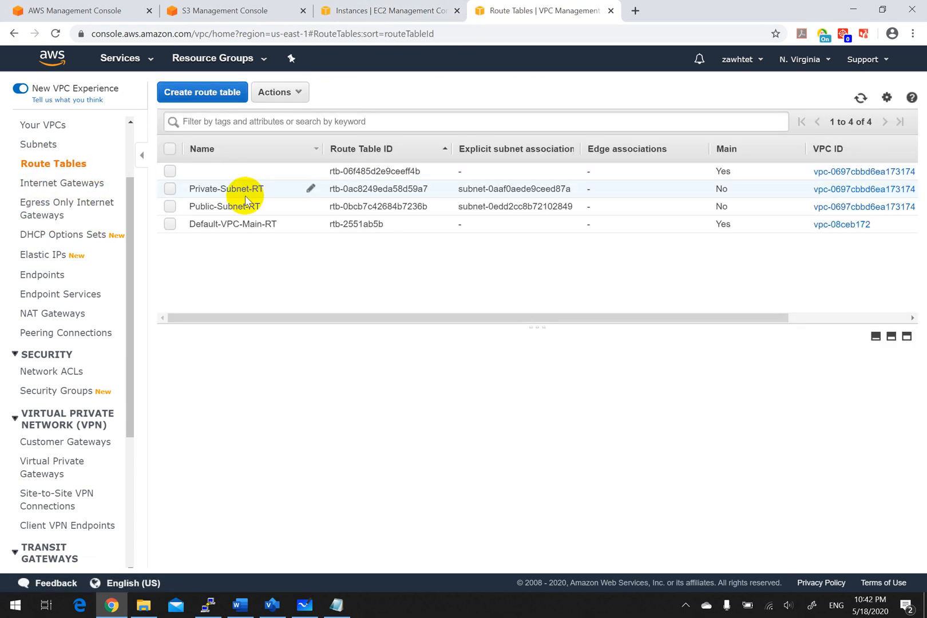
click(237, 189)
click(294, 368)
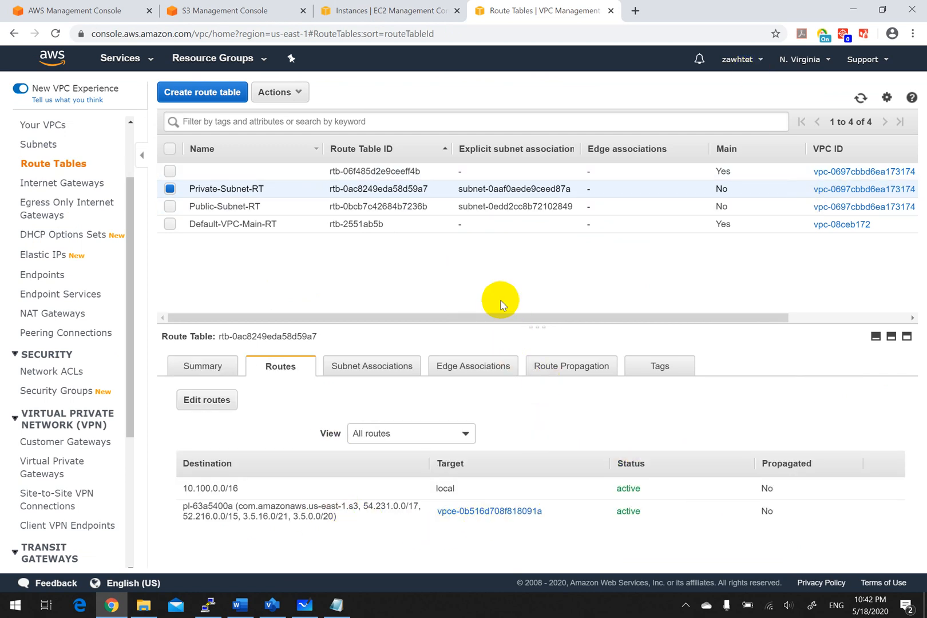
Step: Switch to the PuTTY session, run sudo aws s3 ls again, highlight the listed buckets and clear the highlight
click(208, 605)
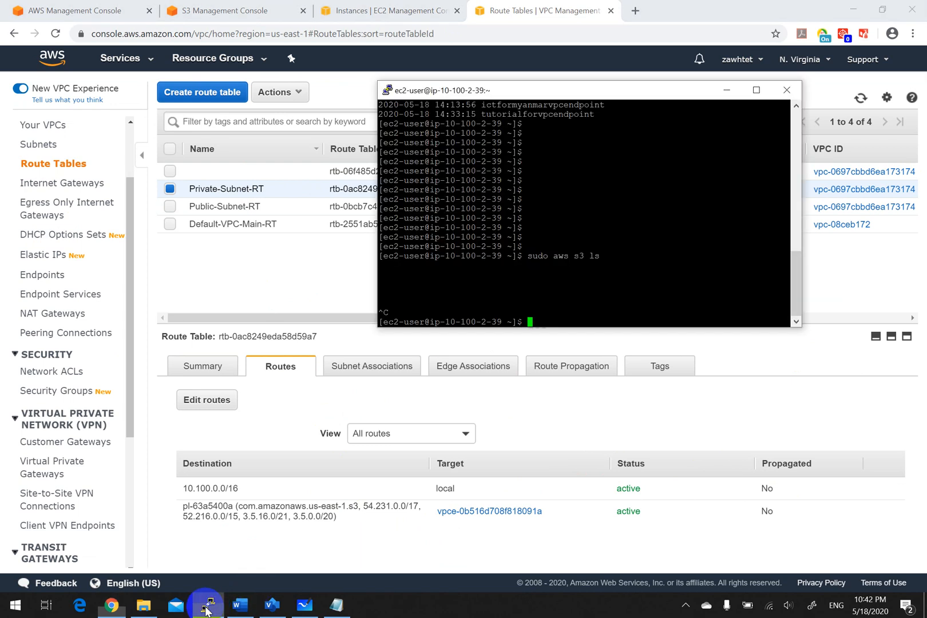
key(Return)
key(Return)
key(Return)
key(Return)
key(Return)
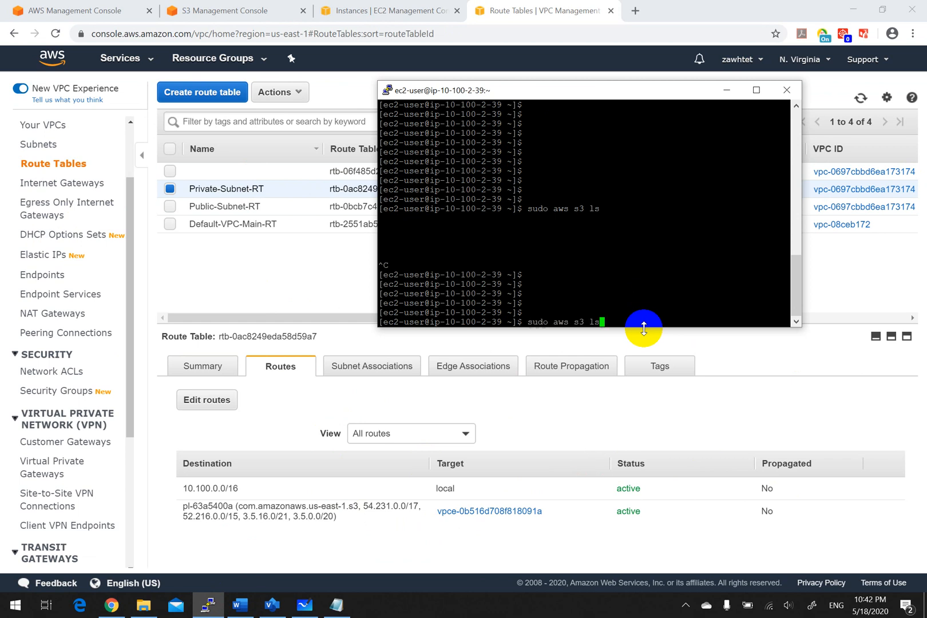
key(Return)
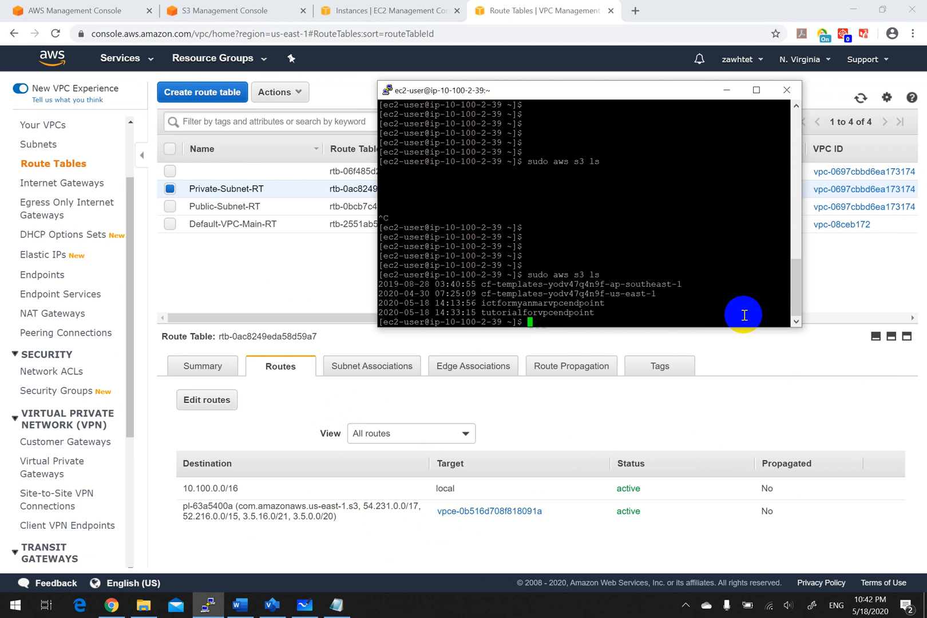
drag(615, 316, 384, 280)
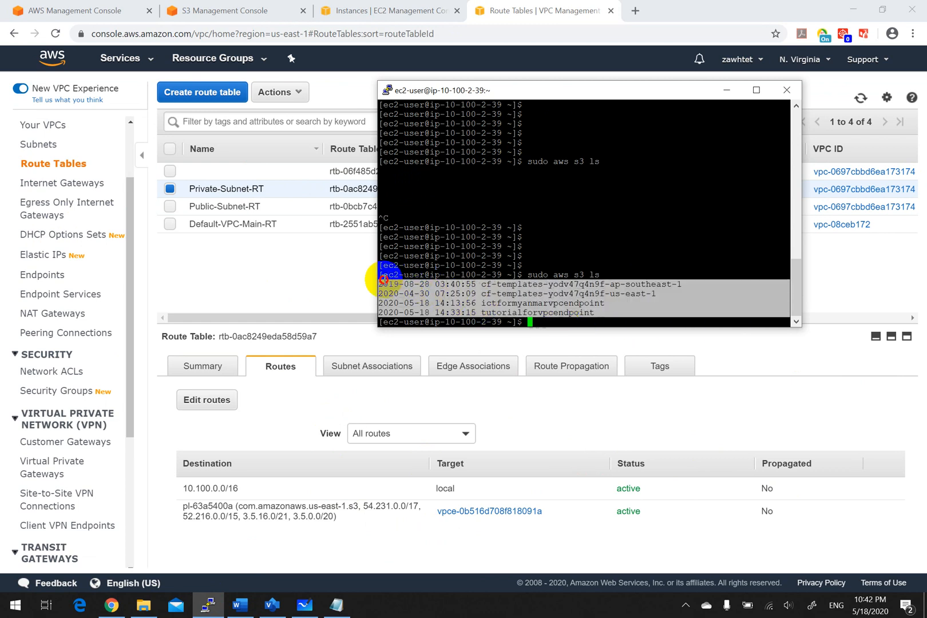
click(613, 319)
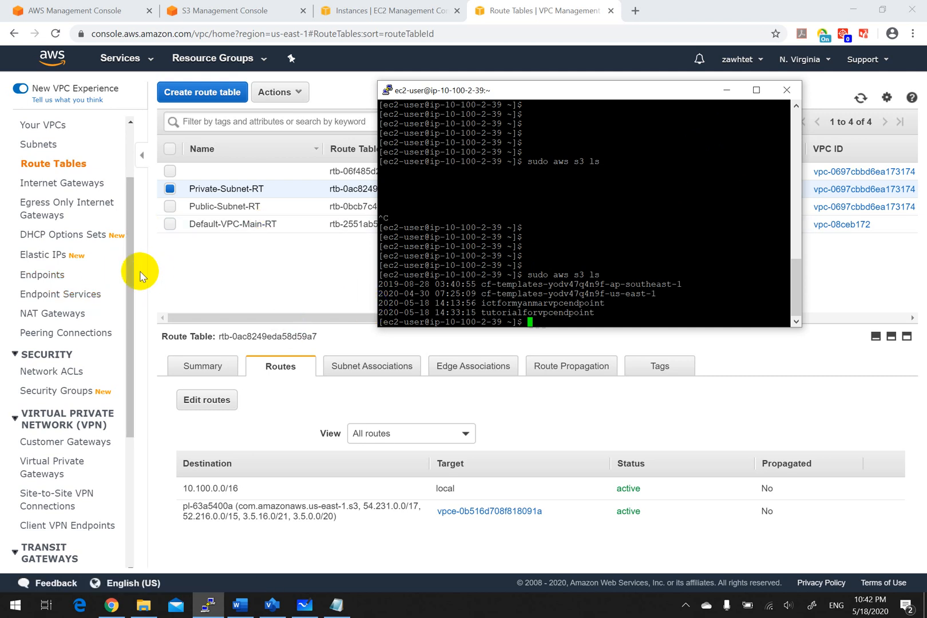
Step: Switch to the EC2 console in Chrome and open the IAM role attachment settings of the Private-EC2 instance
click(244, 265)
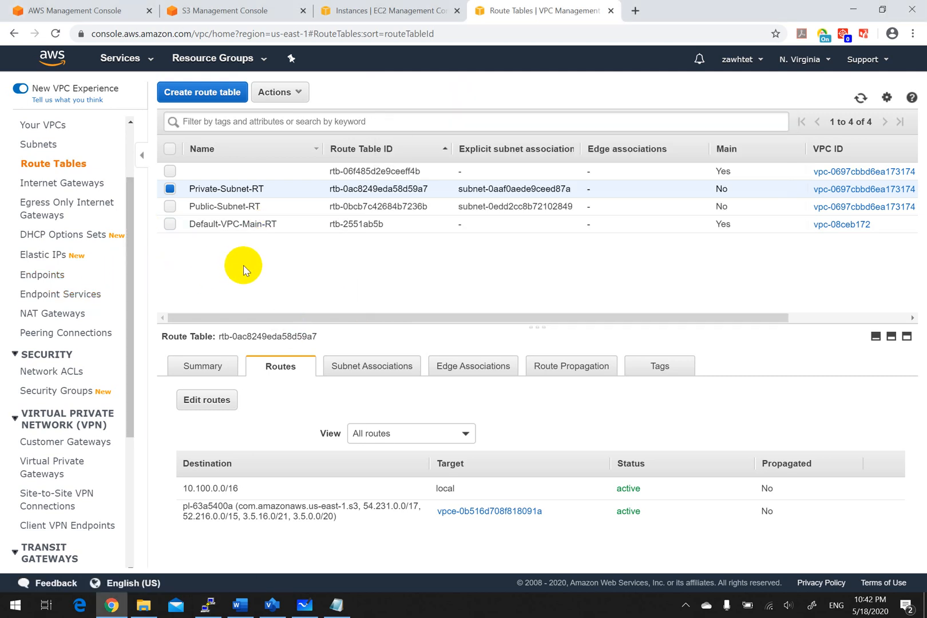
click(403, 11)
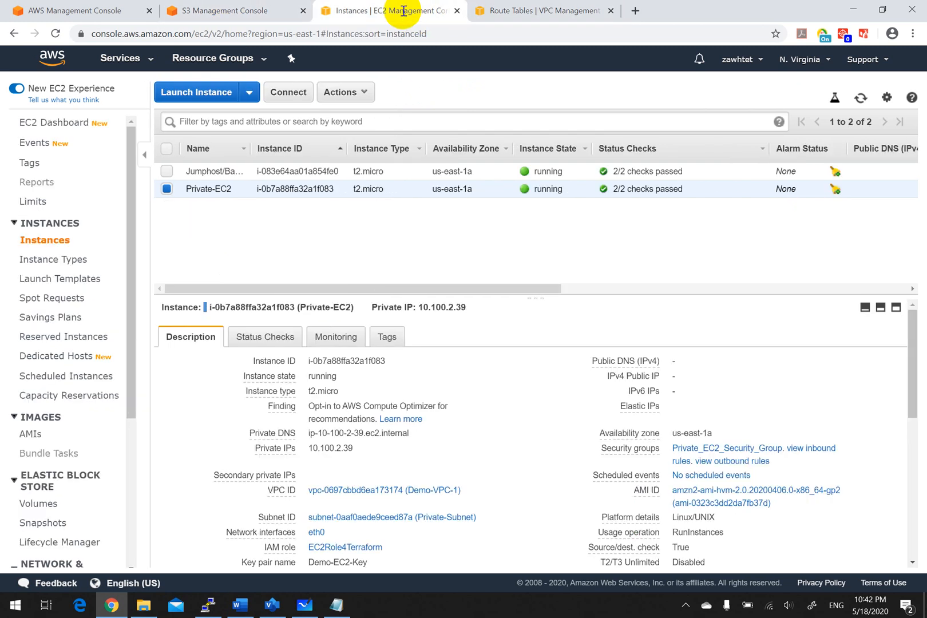
click(364, 96)
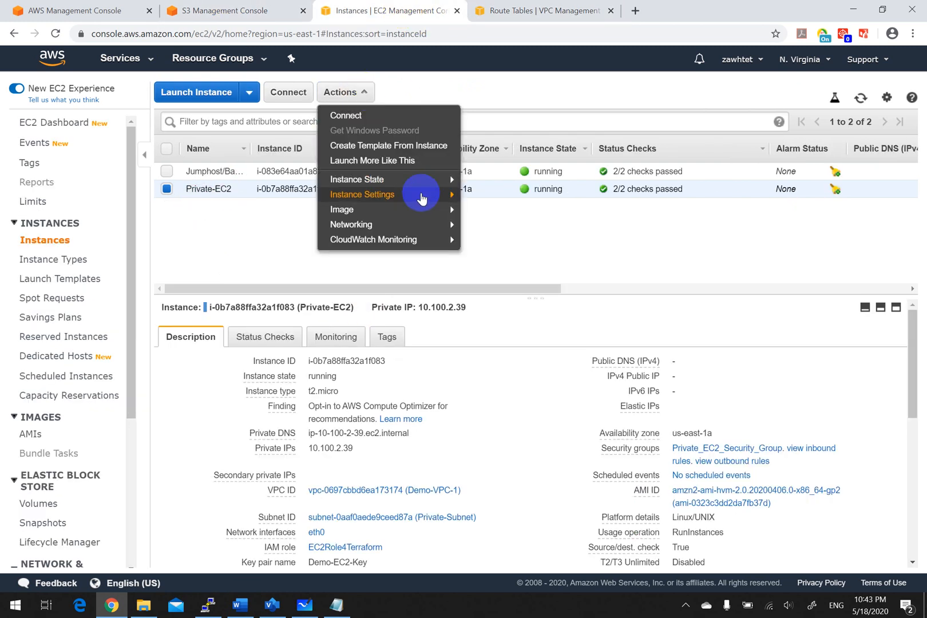
mouse_move(422, 197)
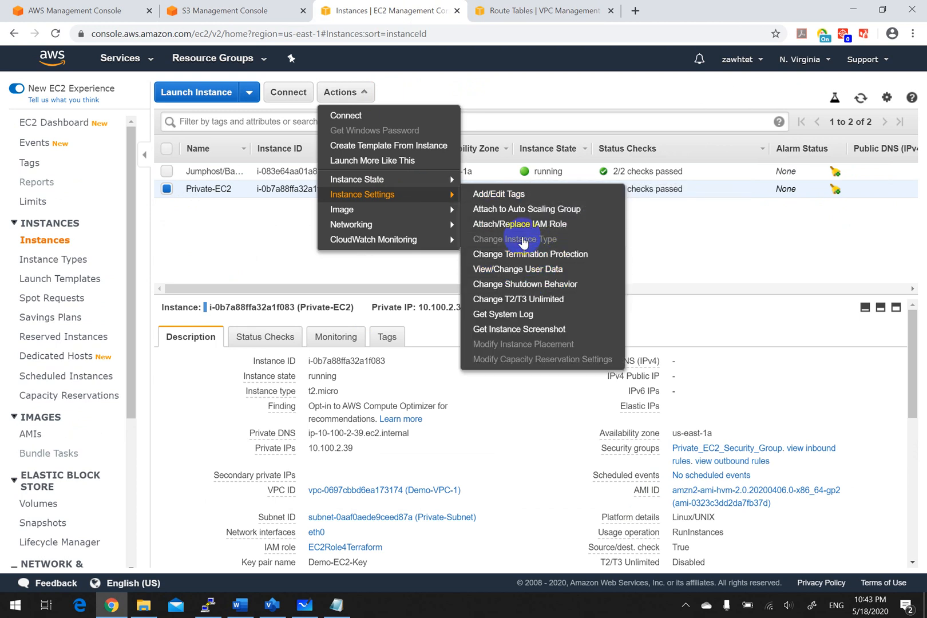
click(518, 224)
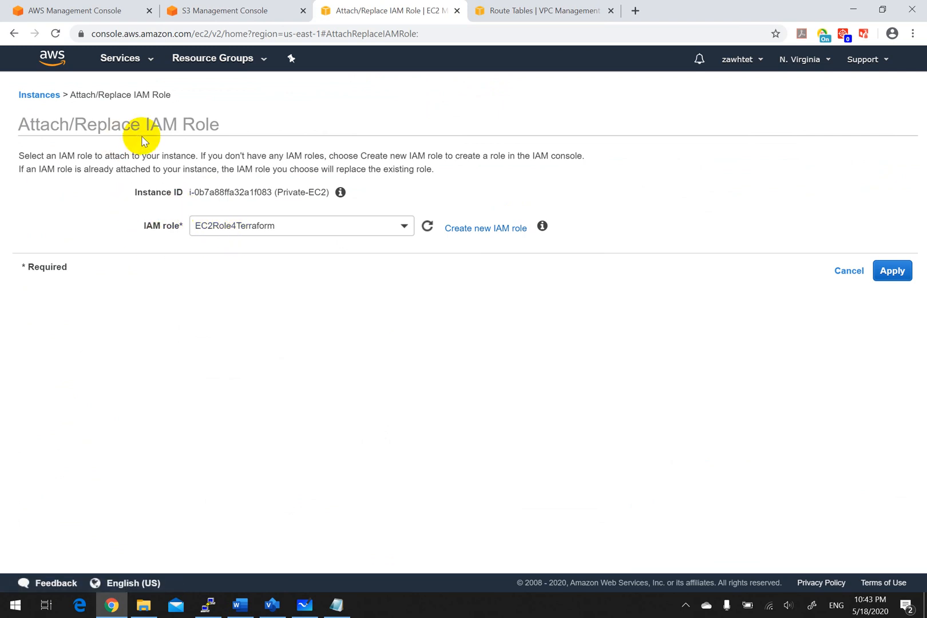
click(239, 598)
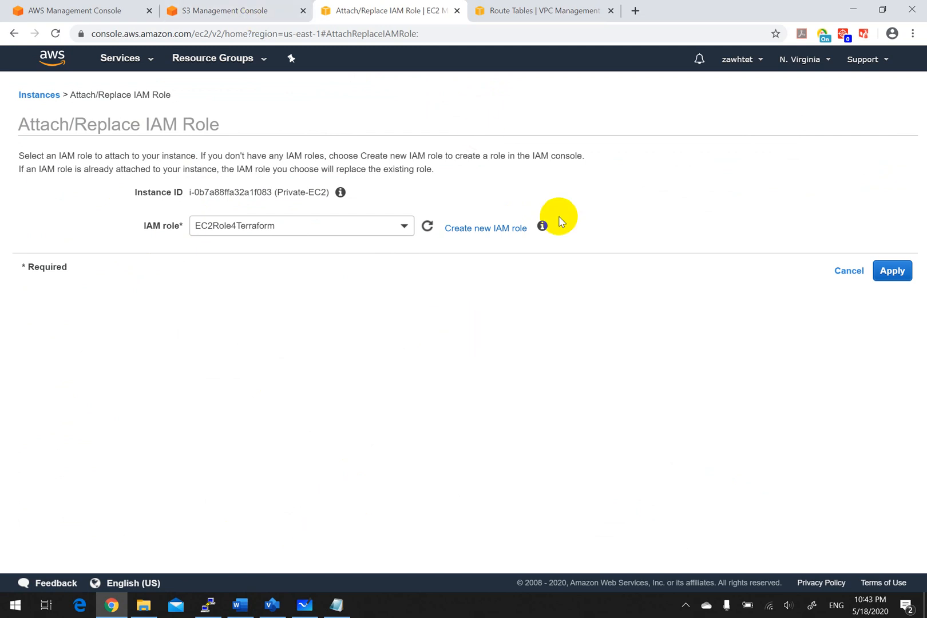
Step: Open the EC2Role4Terraform role in IAM to check its permissions policies, and cancel the role replacement for Private-EC2
click(56, 12)
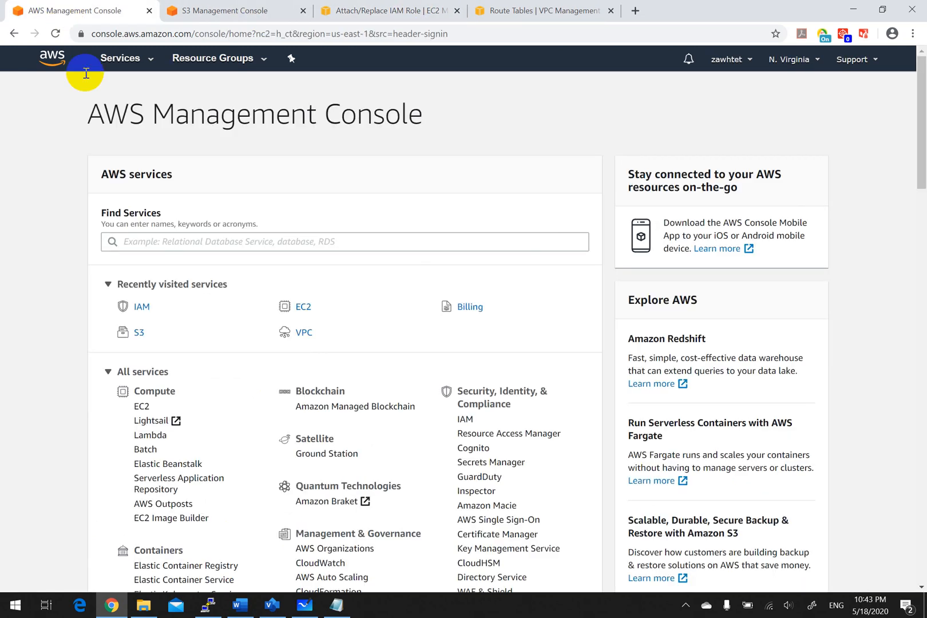
click(141, 308)
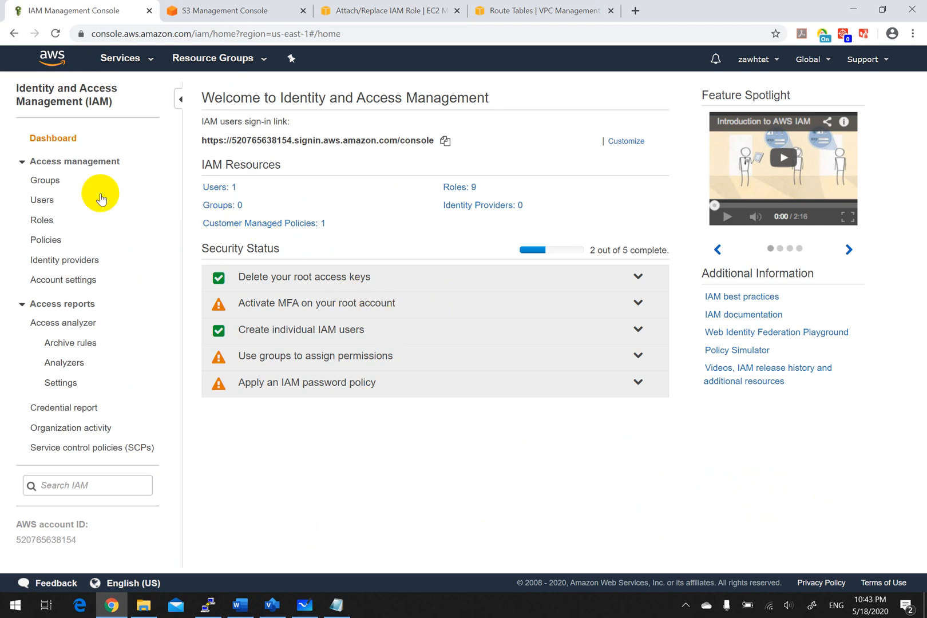
click(40, 223)
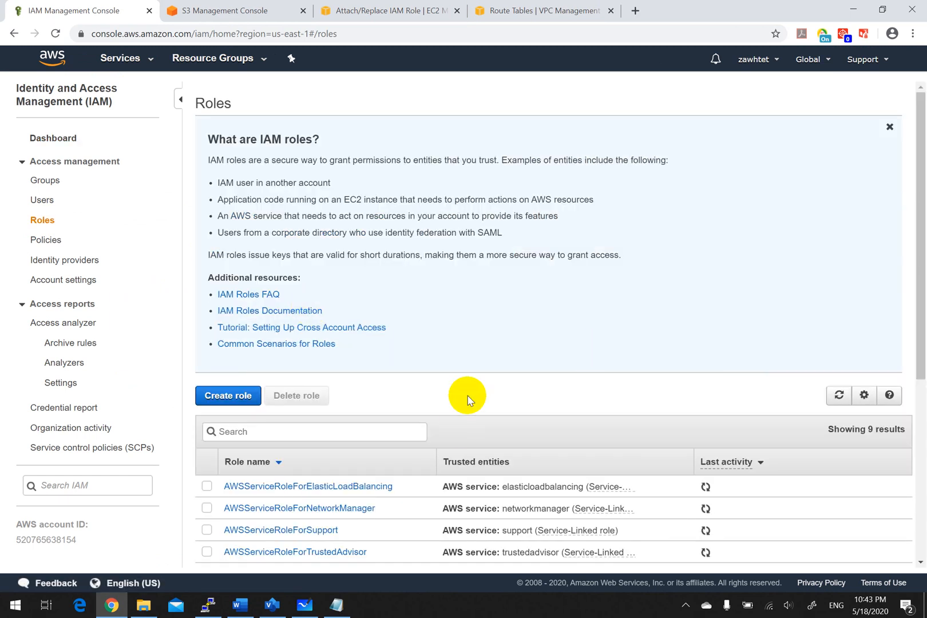
scroll(589, 345, down, 5)
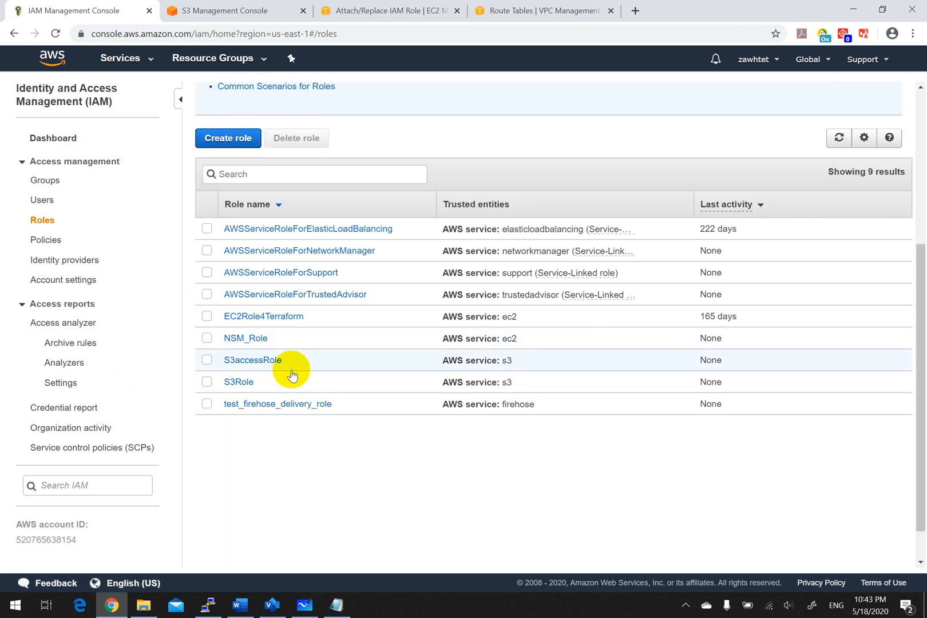
click(261, 318)
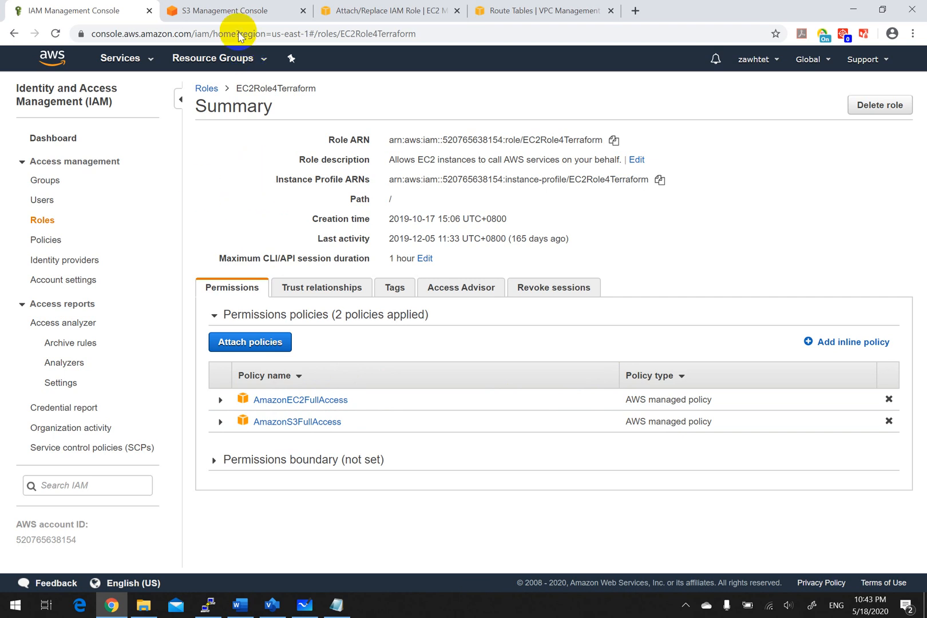
click(406, 13)
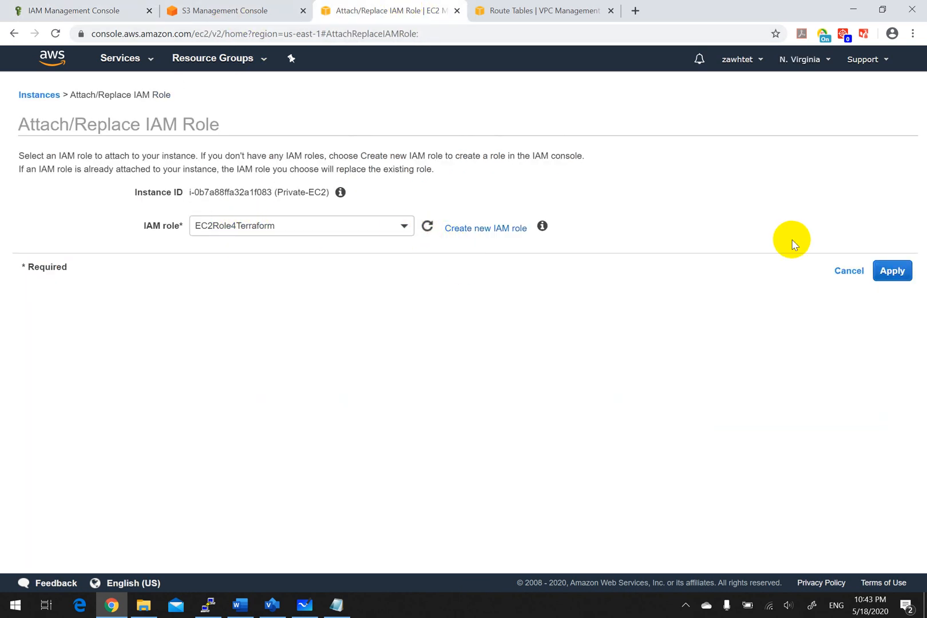
click(841, 270)
Step: Switch to the PuTTY session, highlight part of the last sudo aws s3 ls command, and return to the EC2 instances list in Chrome
click(208, 604)
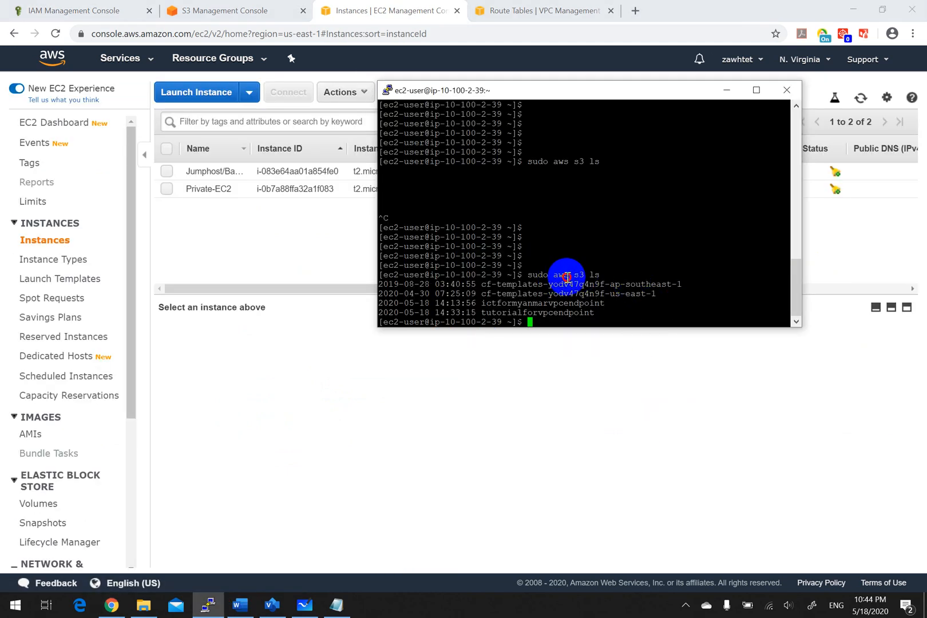
drag(563, 275, 605, 284)
click(644, 312)
click(219, 235)
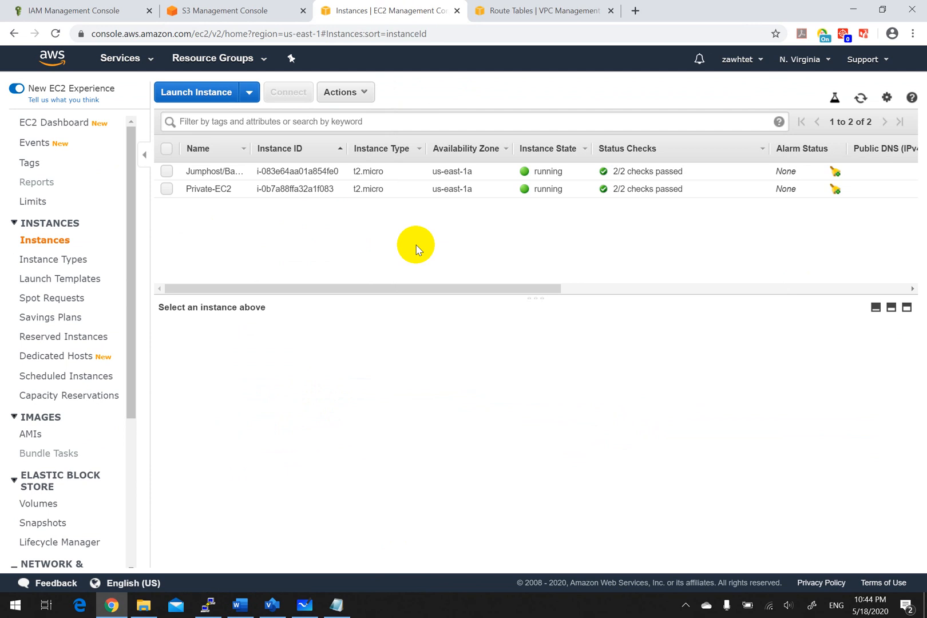
click(520, 12)
click(330, 13)
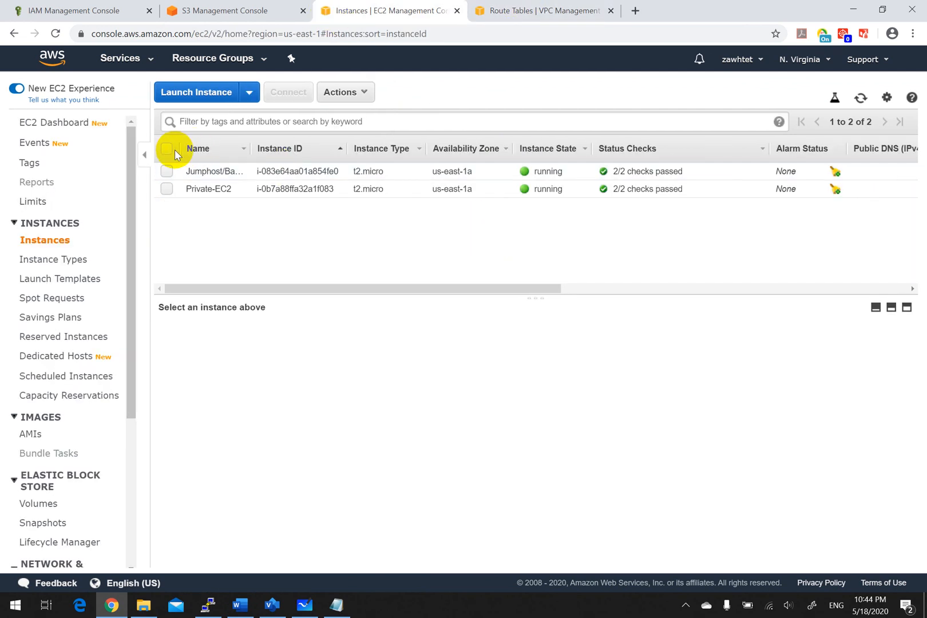
Step: Switch to PuTTY and close the session to the private instance, confirming the exit
click(207, 604)
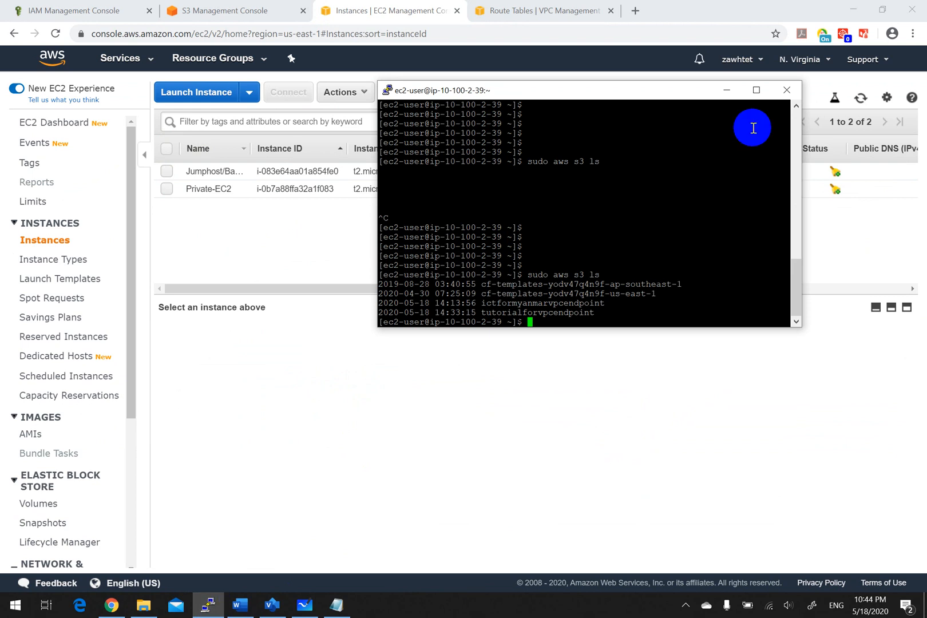
click(787, 101)
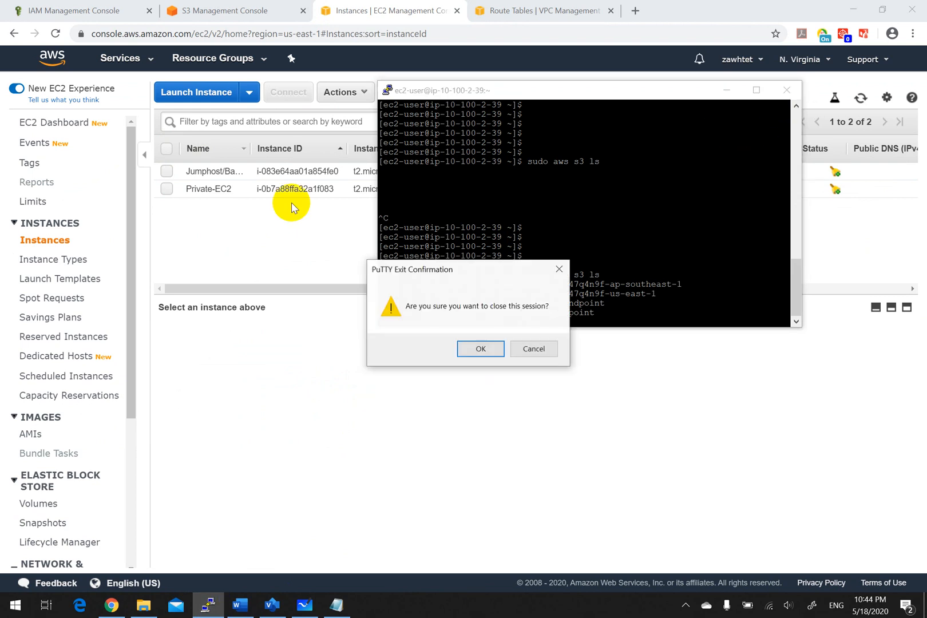
click(482, 347)
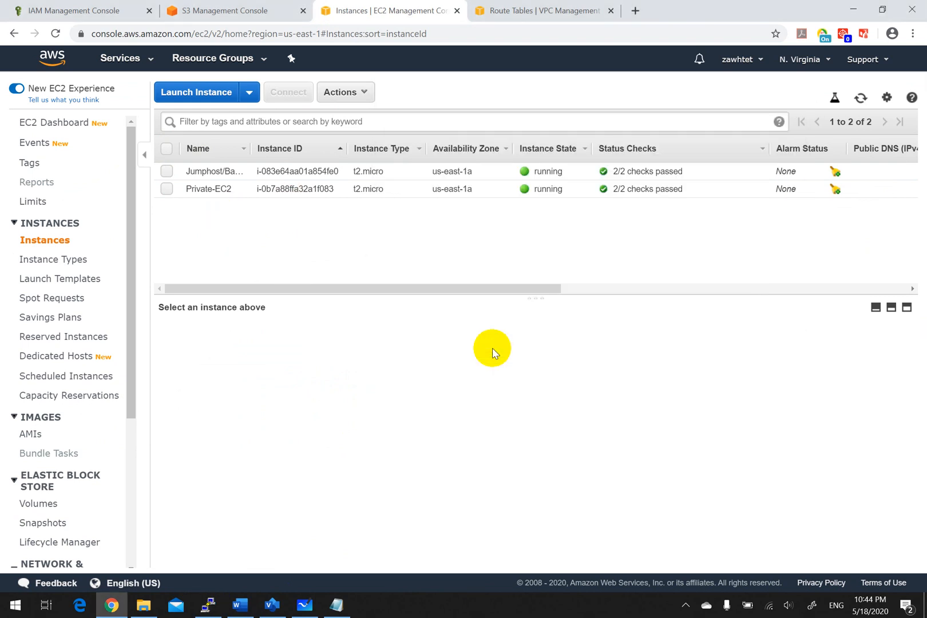
Step: Stop both EC2 instances, Jumphost/Bastion and Private-EC2, and confirm the shutdown
click(167, 149)
click(363, 91)
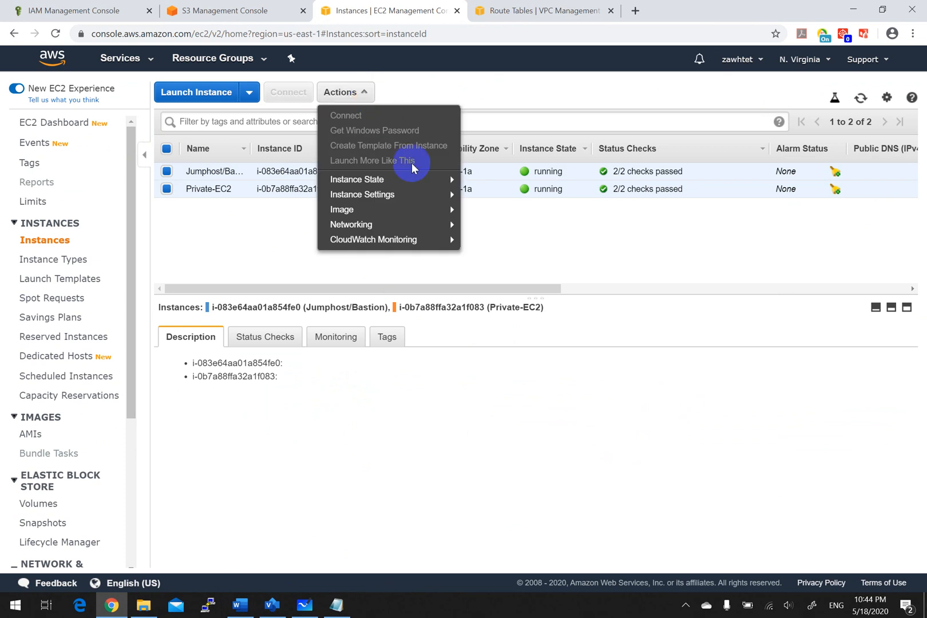
mouse_move(434, 182)
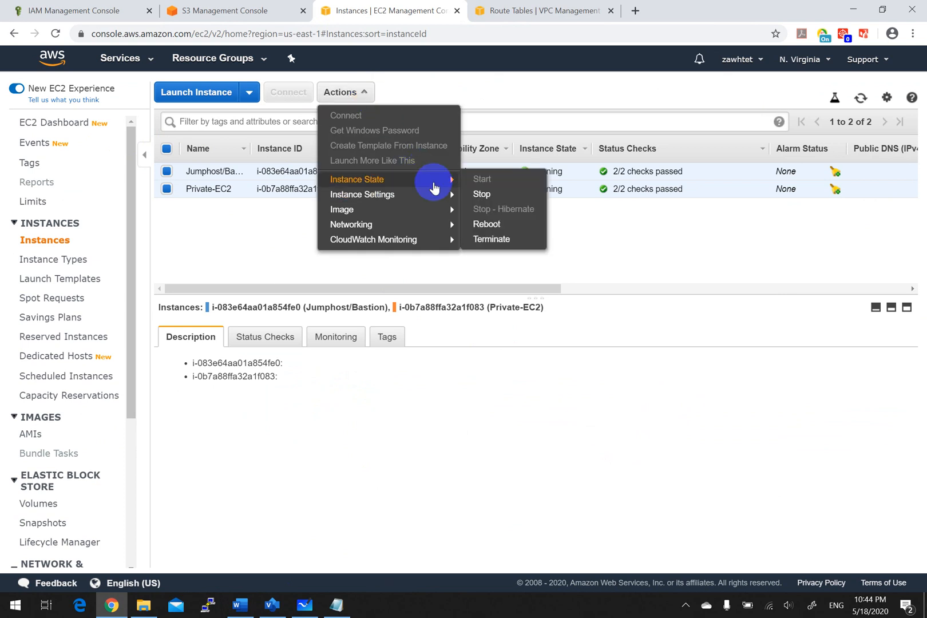
click(484, 194)
click(611, 406)
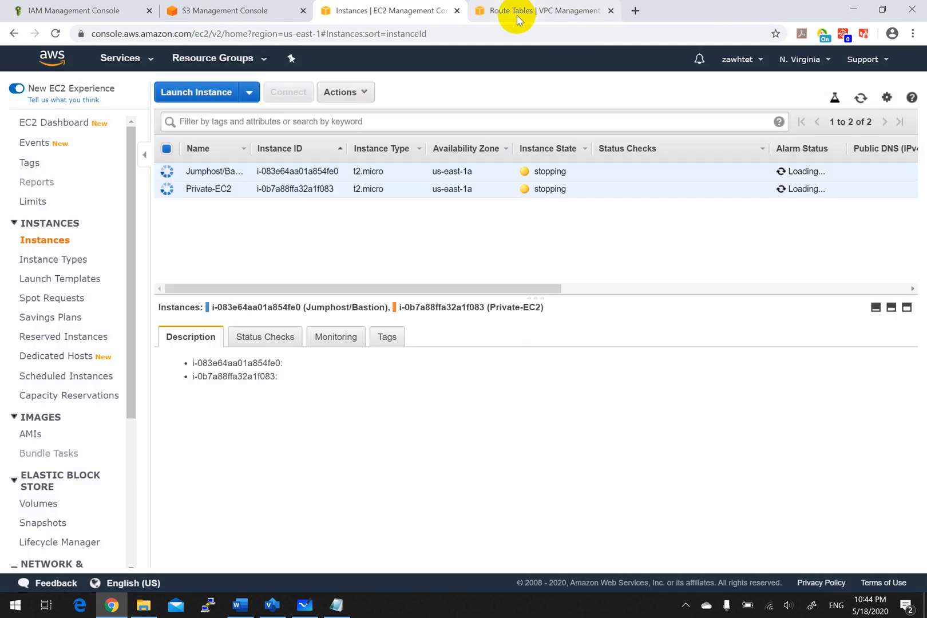
Step: Delete the com.amazonaws.us-east-1.s3 gateway endpoint from the VPC console's endpoints and confirm the deletion
click(520, 10)
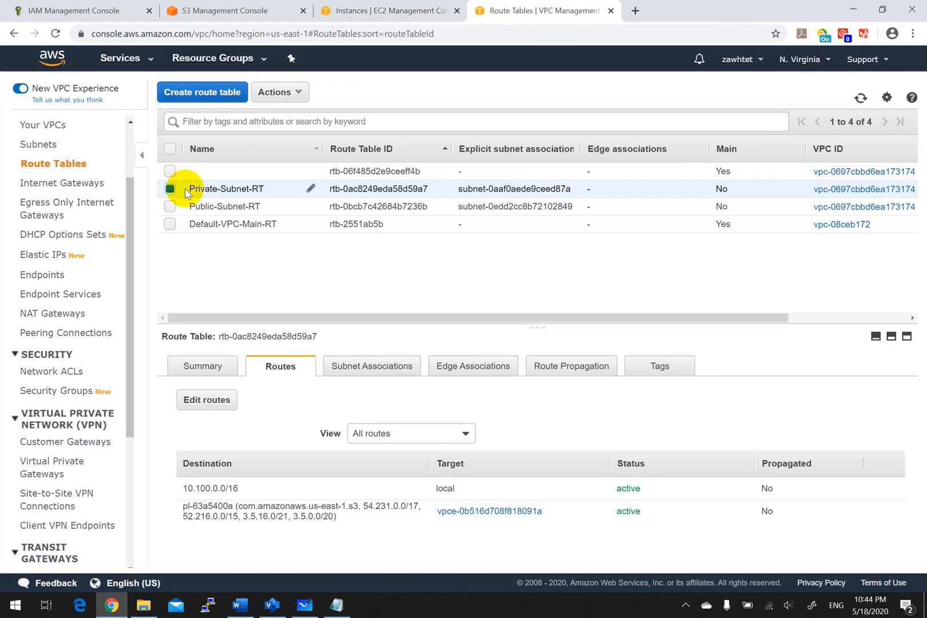
click(43, 276)
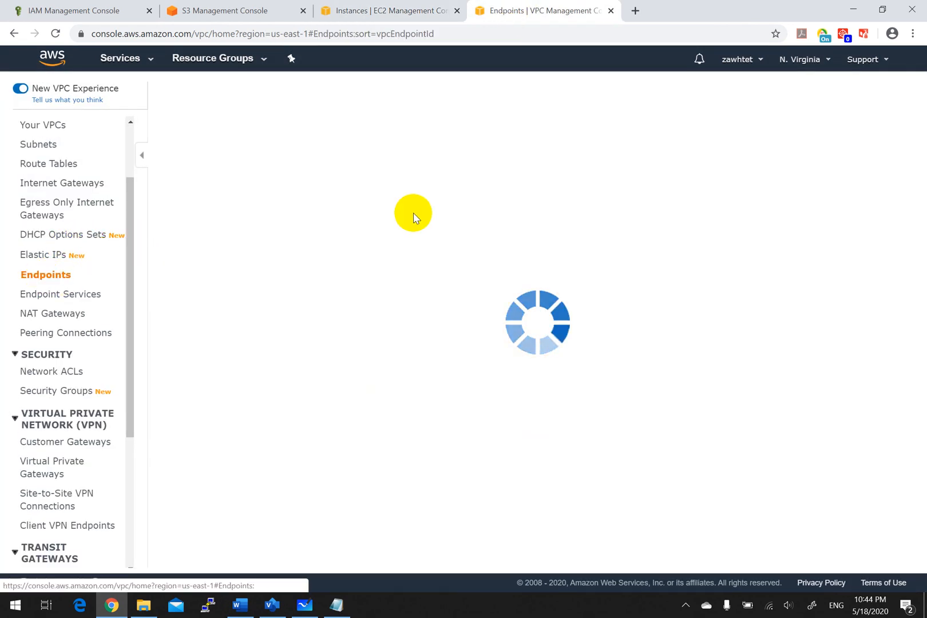
click(219, 172)
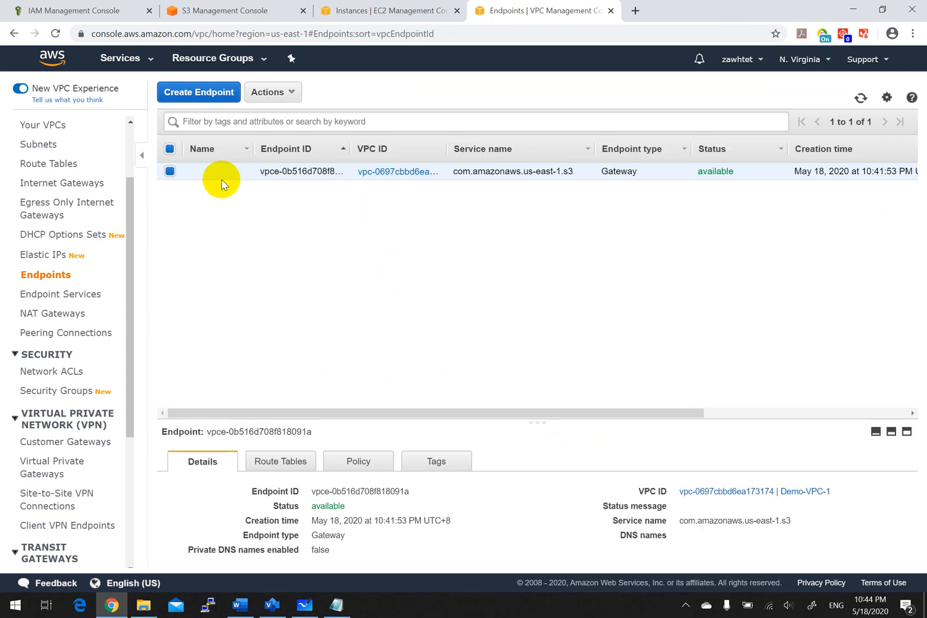
click(292, 93)
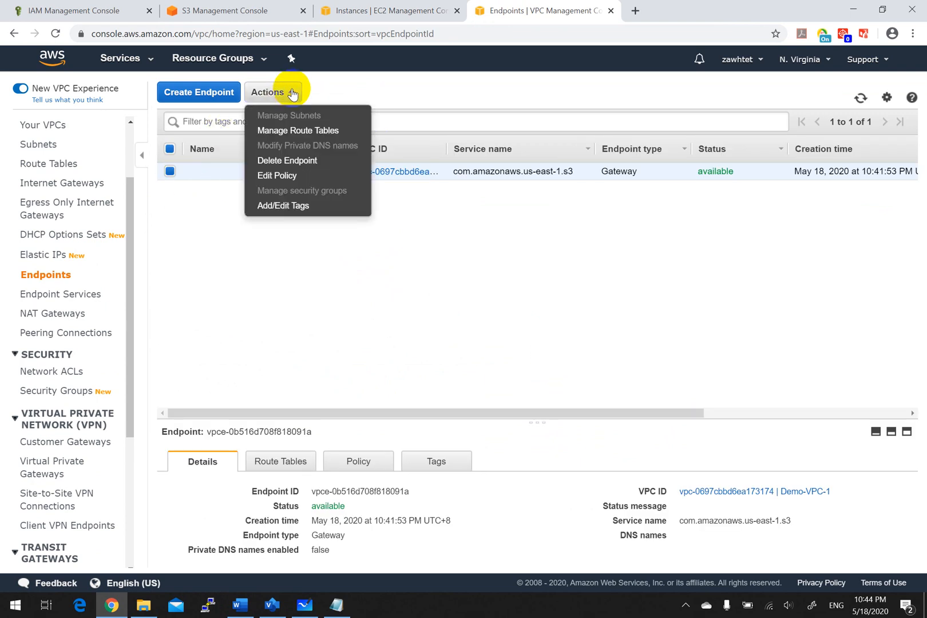
click(338, 165)
click(506, 350)
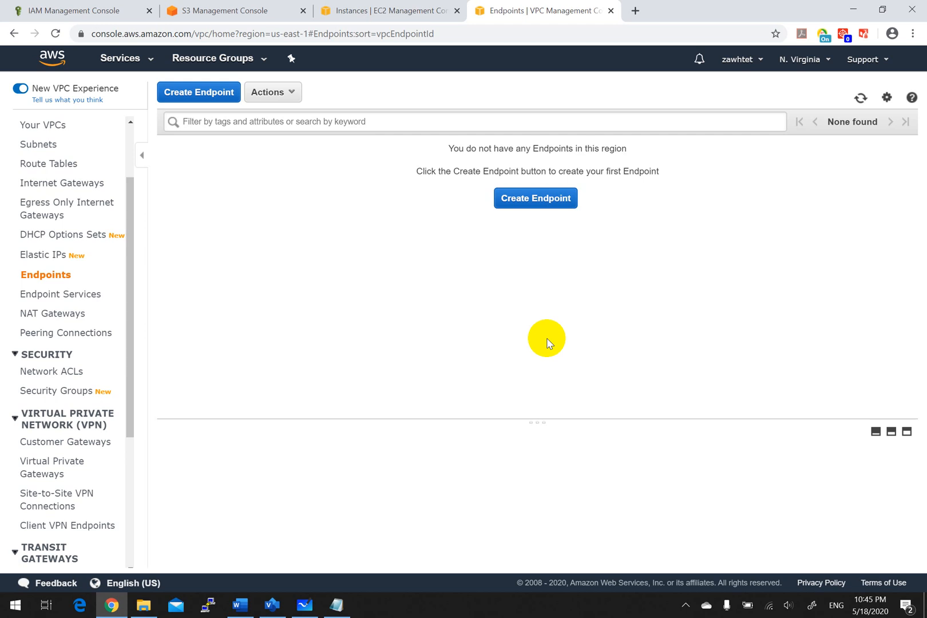
click(685, 605)
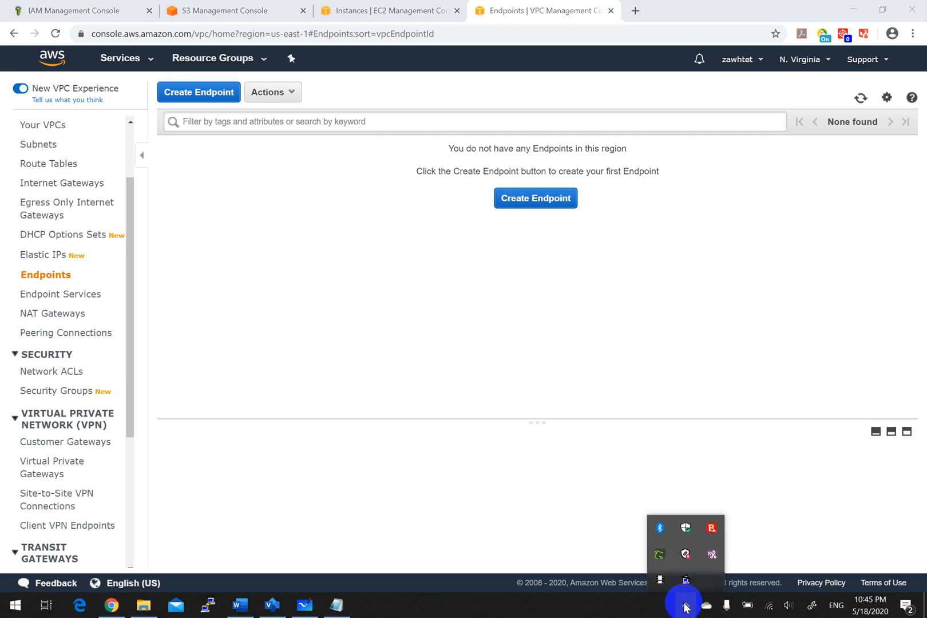